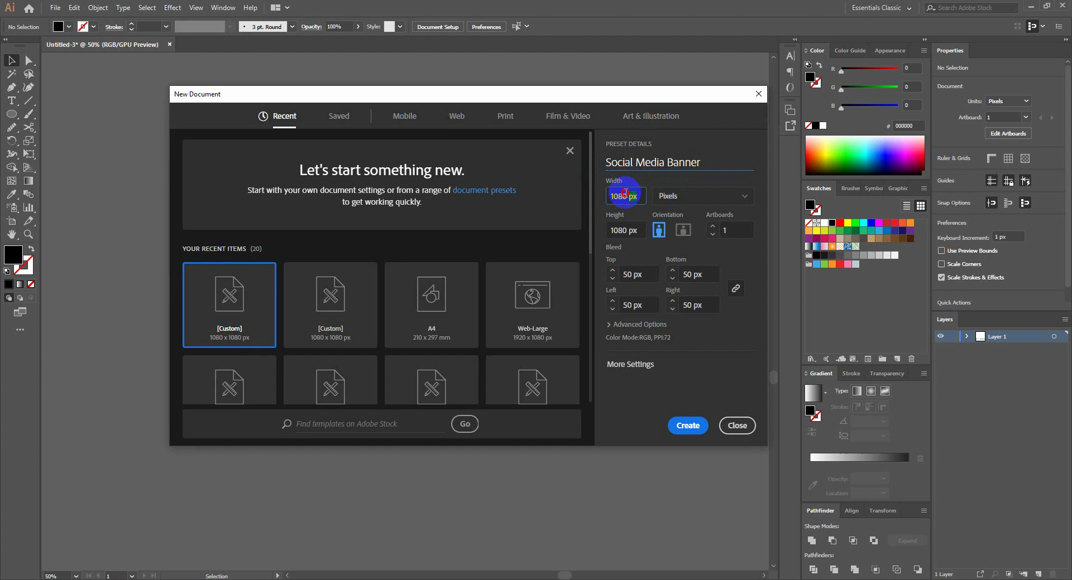
# Step: Create a 1080 by 1080 px RGB document named Social Media Banner with the bleed set to 0
pyautogui.moveTo(642, 232); pyautogui.dragTo(579, 237)
pyautogui.moveTo(708, 280); pyautogui.dragTo(656, 275)
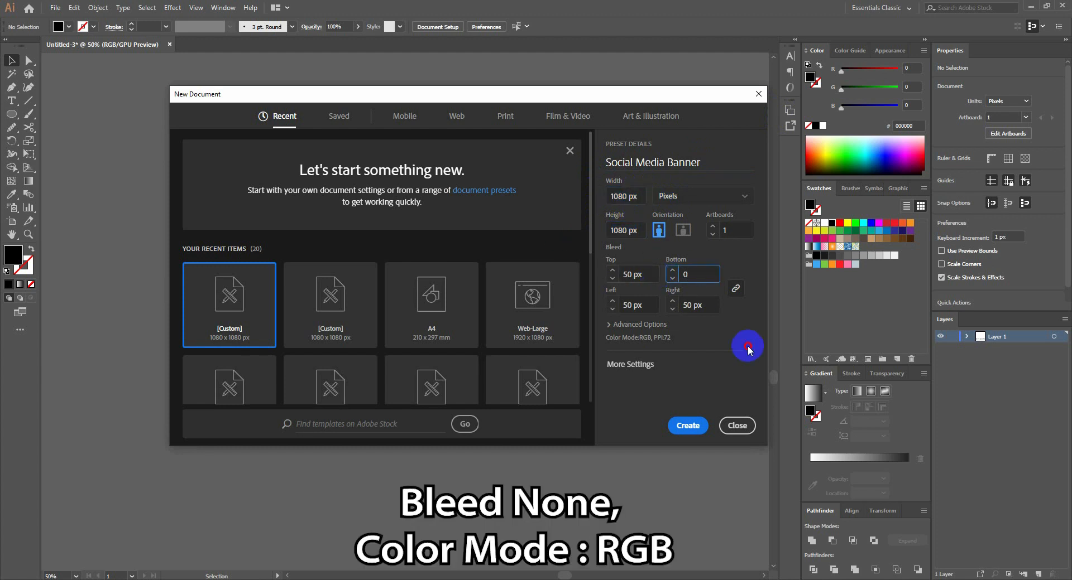
pyautogui.click(687, 426)
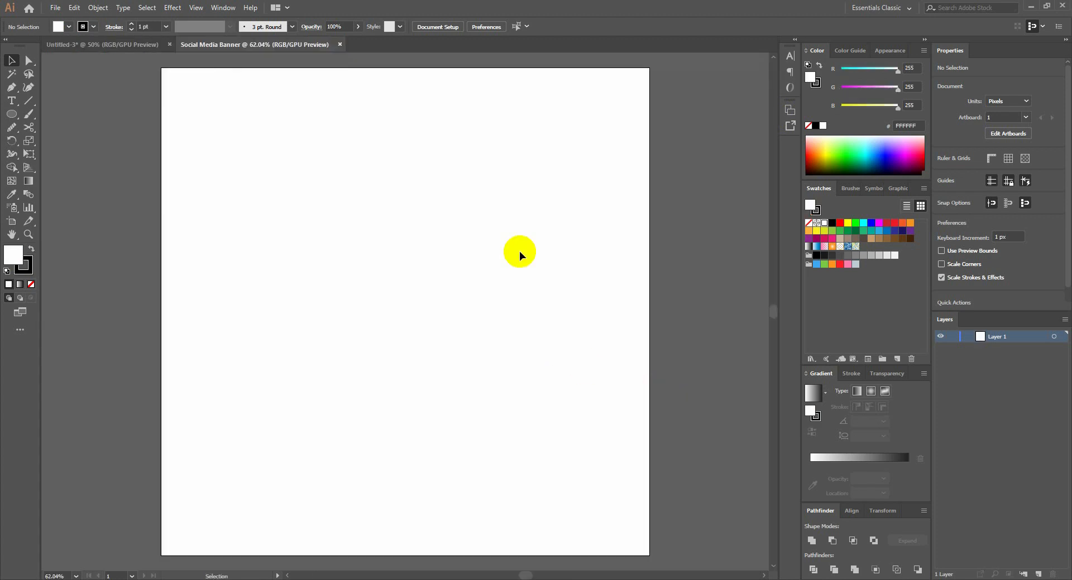
# Step: Draw a 50 by 50 px white square without a stroke near the artboard's top-left corner
pyautogui.scroll(-1, 530, 246)
pyautogui.moveTo(531, 246); pyautogui.dragTo(518, 239)
pyautogui.rightClick(12, 114)
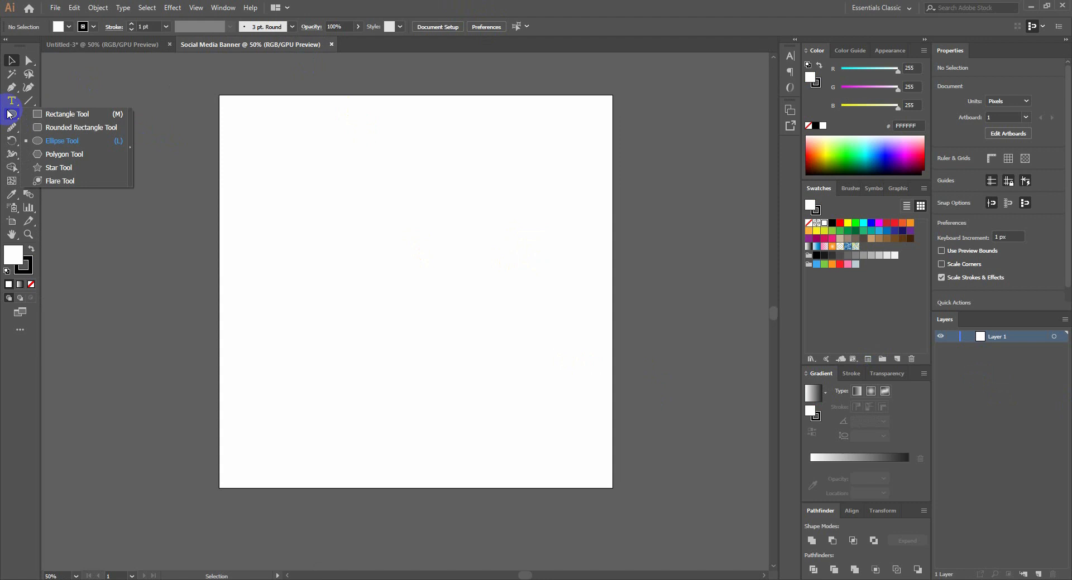
pyautogui.click(59, 115)
pyautogui.click(24, 271)
pyautogui.click(30, 285)
pyautogui.click(13, 255)
pyautogui.hscroll(1, 243, 167)
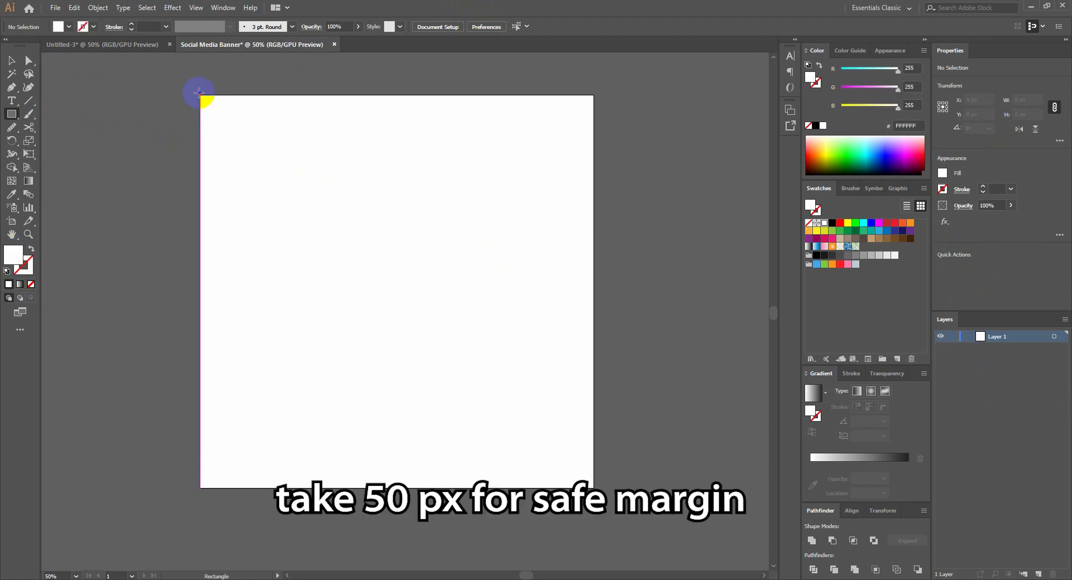
pyautogui.scroll(1, 200, 98)
pyautogui.moveTo(195, 92)
pyautogui.mouseDown()
pyautogui.moveTo(204, 132)
pyautogui.moveTo(196, 109)
pyautogui.mouseUp()
pyautogui.press('v')
pyautogui.moveTo(208, 158); pyautogui.dragTo(158, 139)
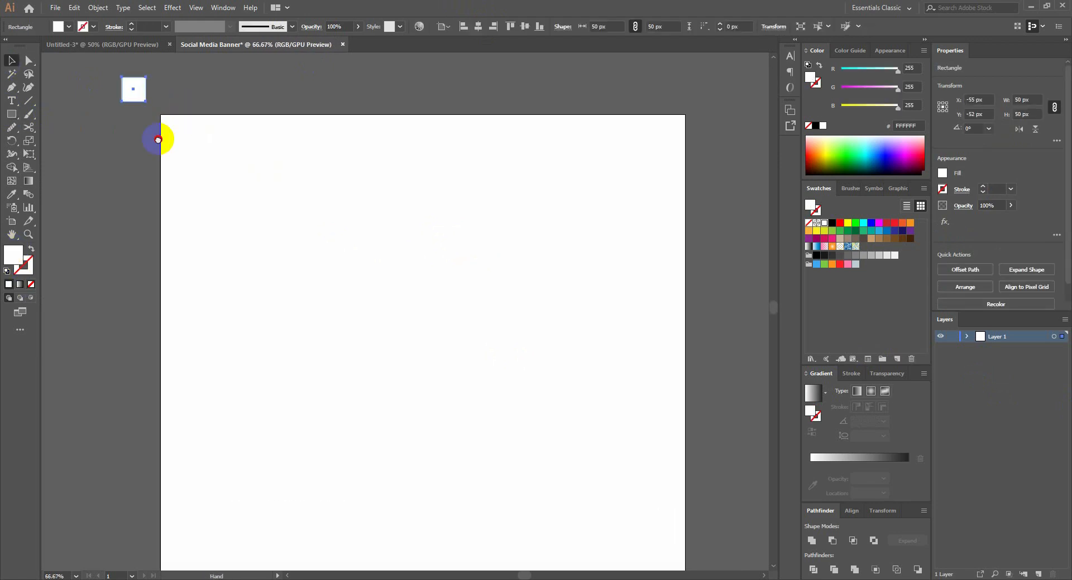
# Step: Snap the 50 px square into the artboard's top-left corner and fill it with brown A67C52
pyautogui.moveTo(137, 87); pyautogui.dragTo(174, 124)
pyautogui.moveTo(253, 176); pyautogui.dragTo(197, 124)
pyautogui.click(198, 126)
pyautogui.click(117, 82)
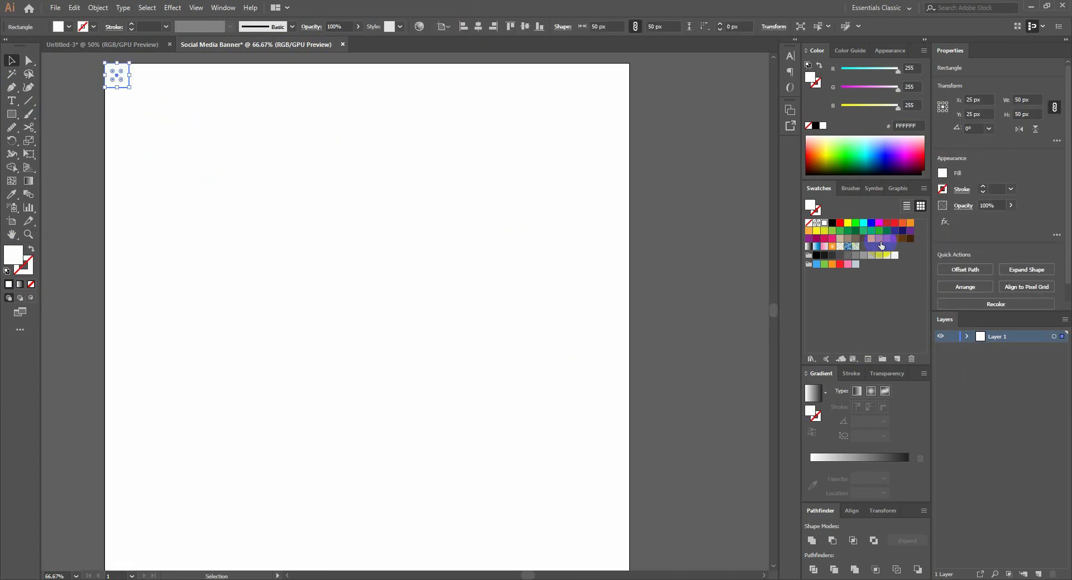
pyautogui.click(879, 239)
pyautogui.click(155, 161)
# Step: Place a copy of the brown square in the artboard's bottom-right corner
pyautogui.moveTo(123, 84); pyautogui.dragTo(524, 402)
pyautogui.moveTo(336, 294); pyautogui.dragTo(508, 389)
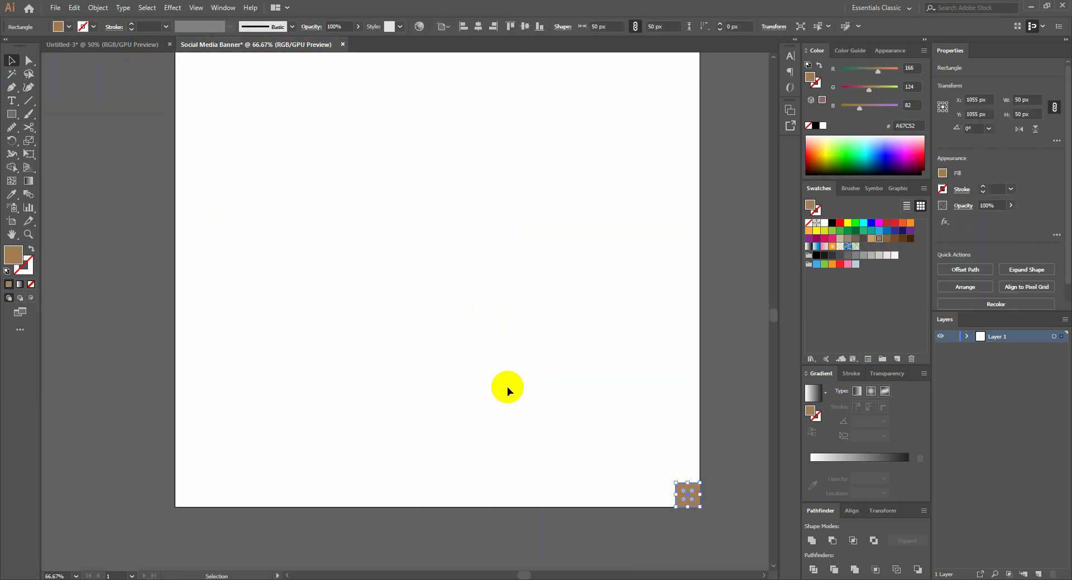
pyautogui.click(486, 355)
pyautogui.moveTo(464, 300); pyautogui.dragTo(435, 372)
# Step: Scale a brown square to 980 by 980 px so it spans diagonally between the two corner squares
pyautogui.moveTo(167, 73); pyautogui.dragTo(648, 538)
pyautogui.scroll(1, 650, 547)
pyautogui.moveTo(655, 552); pyautogui.dragTo(598, 408)
pyautogui.scroll(-2, 558, 371)
pyautogui.hotkey('ctrl', '0')
# Step: Convert the 980 px square into a margin guide and delete the two small corner squares
pyautogui.rightClick(344, 196)
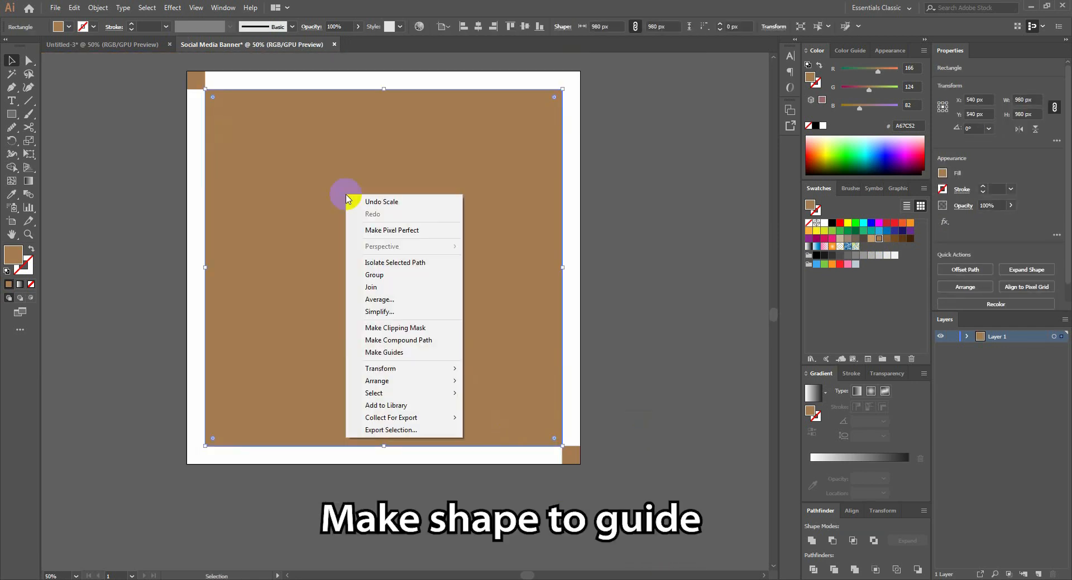
pyautogui.click(409, 358)
pyautogui.click(197, 81)
pyautogui.keyDown('shift'); pyautogui.click(569, 453); pyautogui.keyUp('shift')
pyautogui.press('Delete')
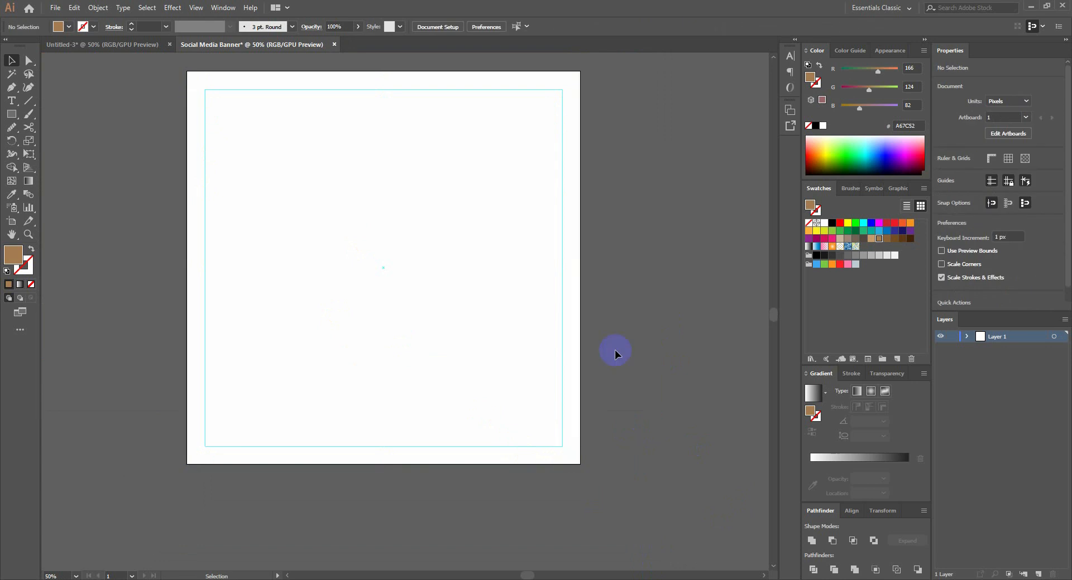
# Step: Draw a 1080 by 1080 px background rectangle covering the artboard and fill it with light grey CCCCCC
pyautogui.rightClick(595, 235)
pyautogui.click(617, 176)
pyautogui.moveTo(618, 176); pyautogui.dragTo(599, 218)
pyautogui.click(12, 101)
pyautogui.click(12, 112)
pyautogui.moveTo(151, 90); pyautogui.dragTo(544, 481)
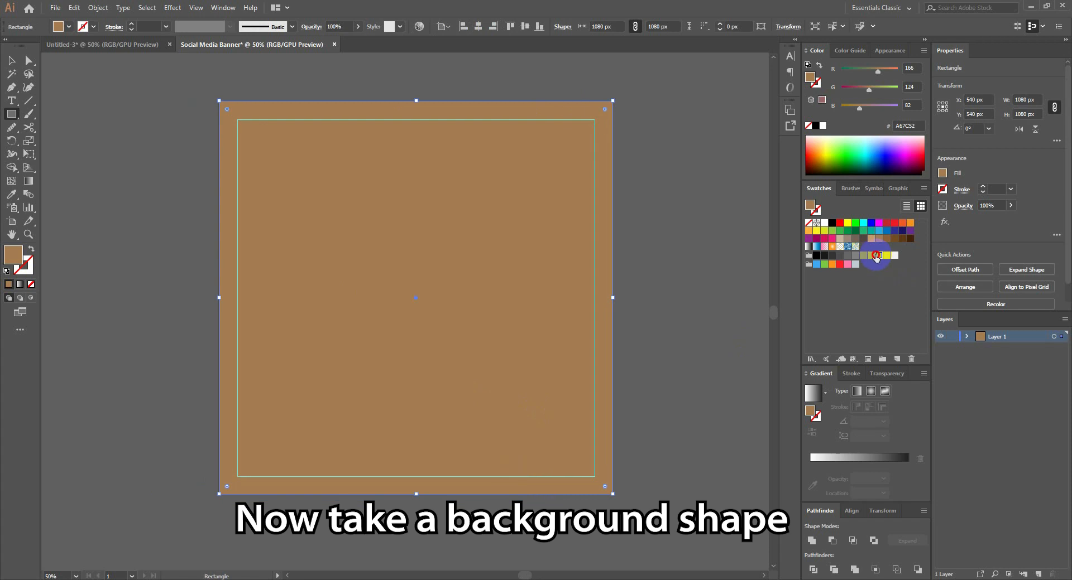
pyautogui.click(878, 255)
# Step: Draw an open S-shaped path without fill using the Pen tool, running from above the background to below it
pyautogui.click(12, 89)
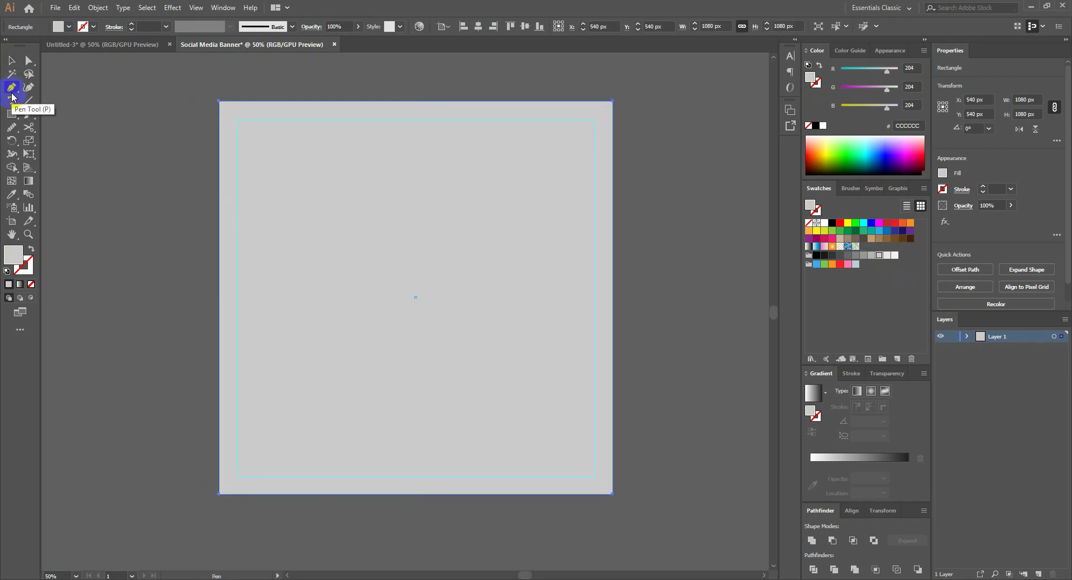
pyautogui.hscroll(2, 218, 148)
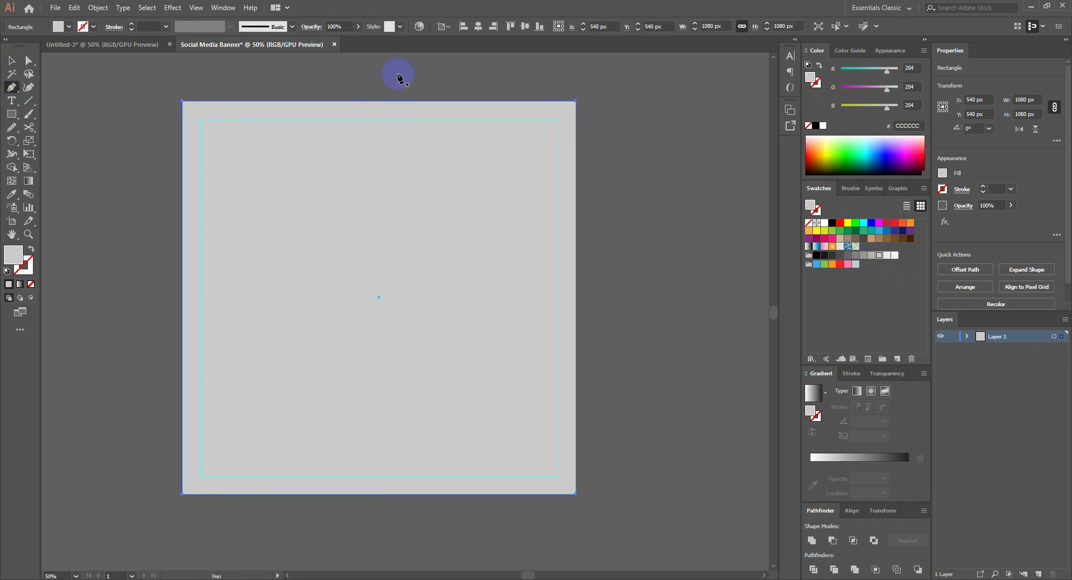
pyautogui.click(397, 74)
pyautogui.scroll(-1, 391, 140)
pyautogui.scroll(-1, 386, 176)
pyautogui.hotkey('ctrl', 'z')
pyautogui.moveTo(409, 83); pyautogui.dragTo(356, 150)
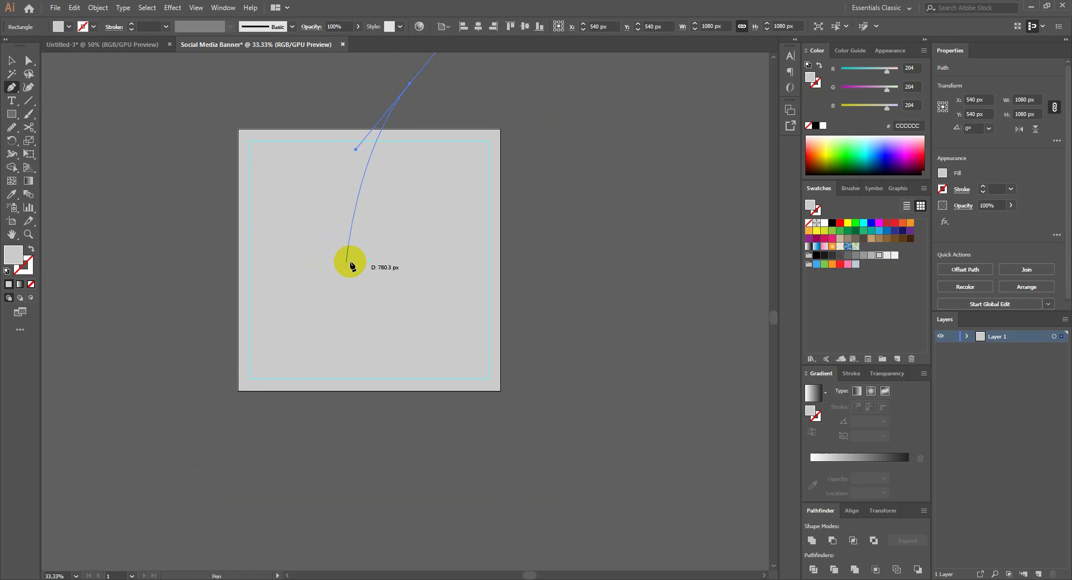
pyautogui.moveTo(365, 267); pyautogui.dragTo(458, 352)
pyautogui.moveTo(356, 149); pyautogui.dragTo(348, 143)
pyautogui.click(31, 249)
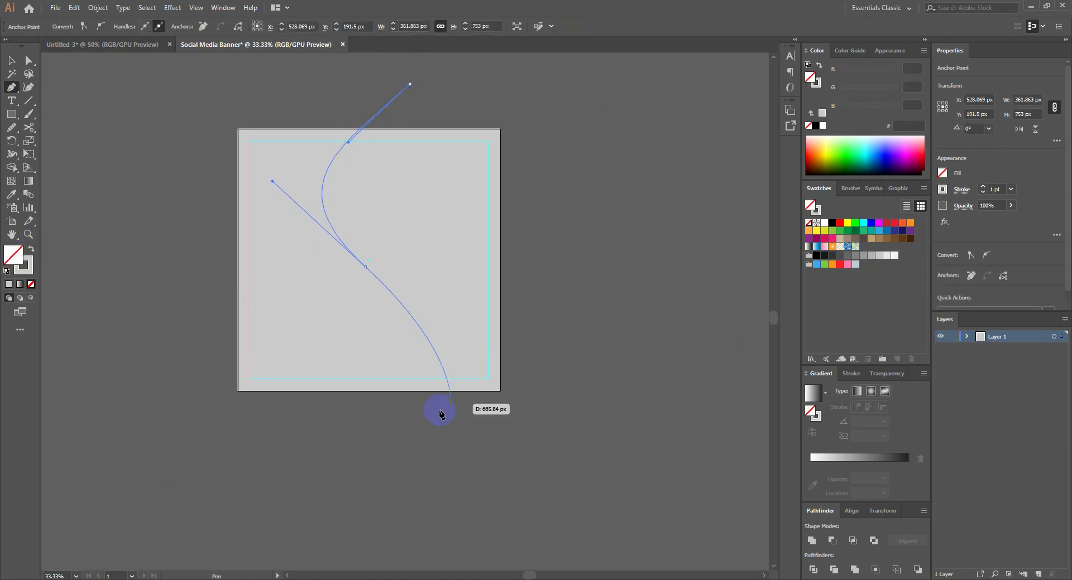
pyautogui.moveTo(319, 446)
pyautogui.mouseDown()
pyautogui.moveTo(253, 488)
pyautogui.moveTo(258, 480)
pyautogui.mouseUp()
pyautogui.moveTo(409, 403); pyautogui.dragTo(391, 427)
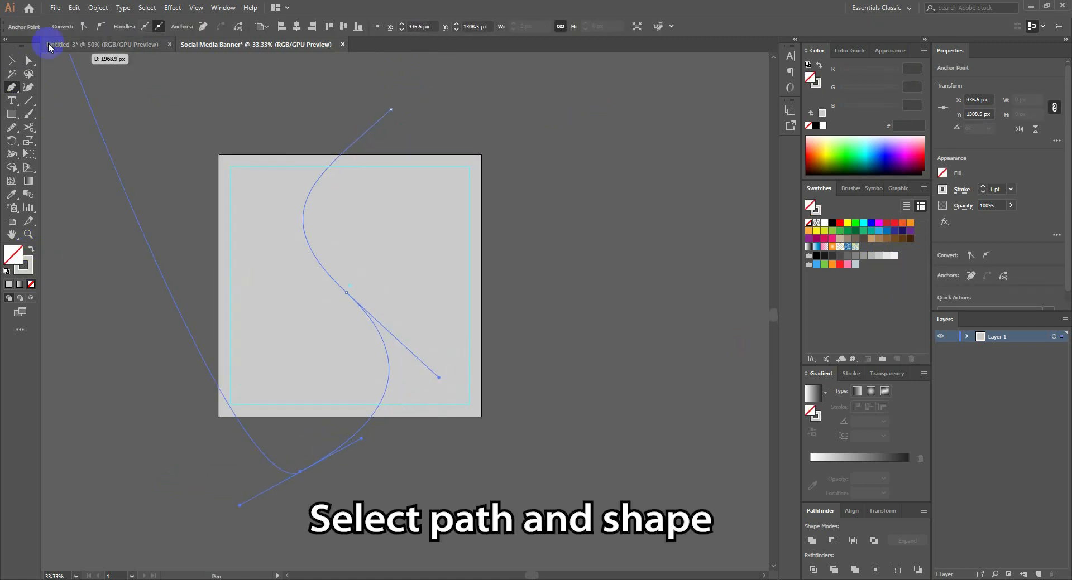
# Step: Remove the stroke from the S-shaped path
pyautogui.click(11, 60)
pyautogui.moveTo(324, 129); pyautogui.dragTo(311, 109)
pyautogui.click(24, 268)
pyautogui.click(30, 285)
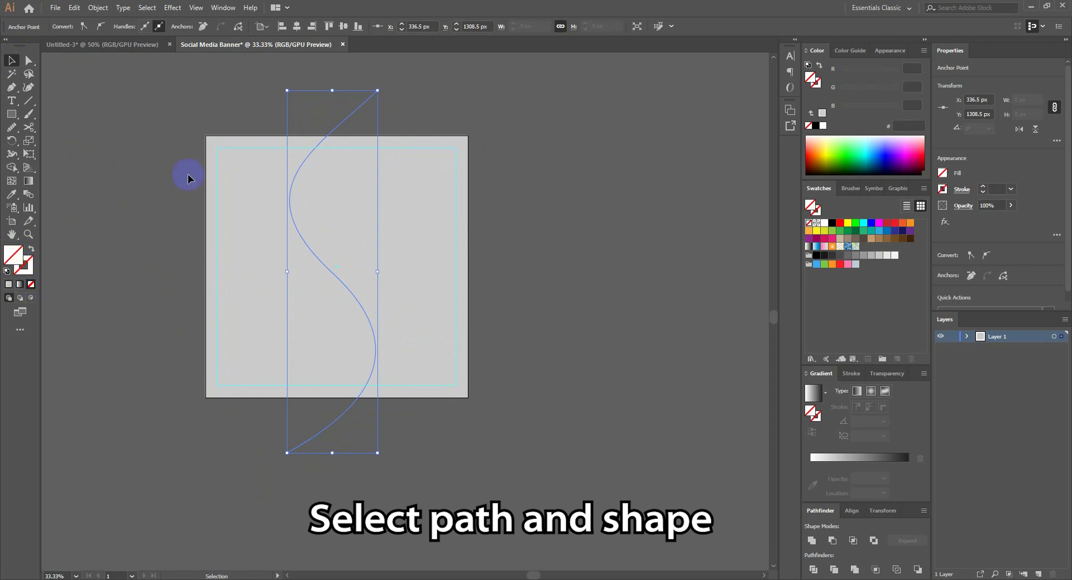
# Step: Divide the background rectangle along the S-shaped path with Pathfinder and ungroup the resulting pieces
pyautogui.keyDown('shift'); pyautogui.click(370, 206); pyautogui.keyUp('shift')
pyautogui.moveTo(370, 207); pyautogui.dragTo(390, 215)
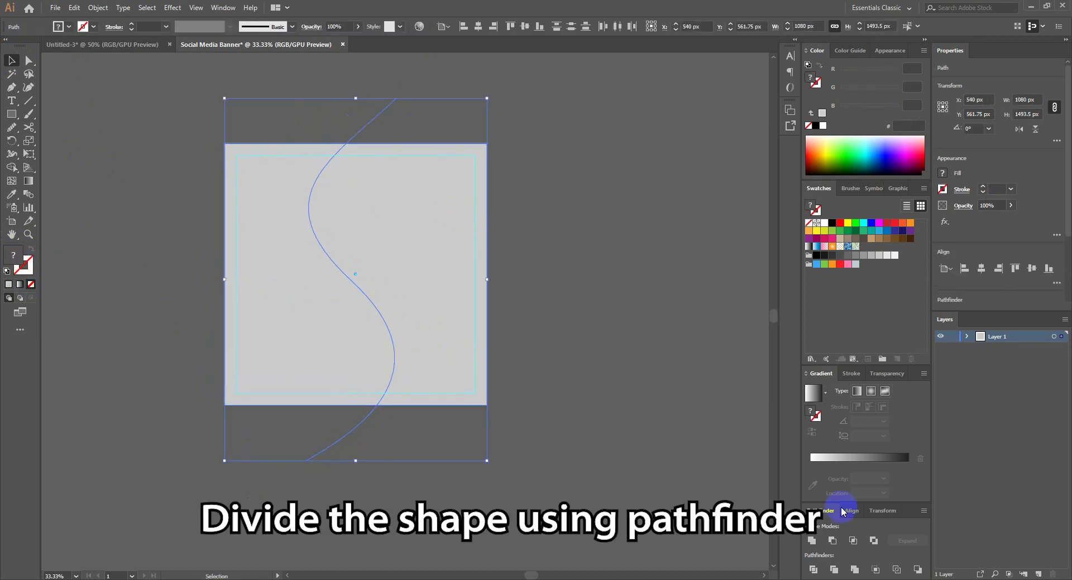
pyautogui.click(812, 570)
pyautogui.rightClick(426, 249)
pyautogui.click(447, 342)
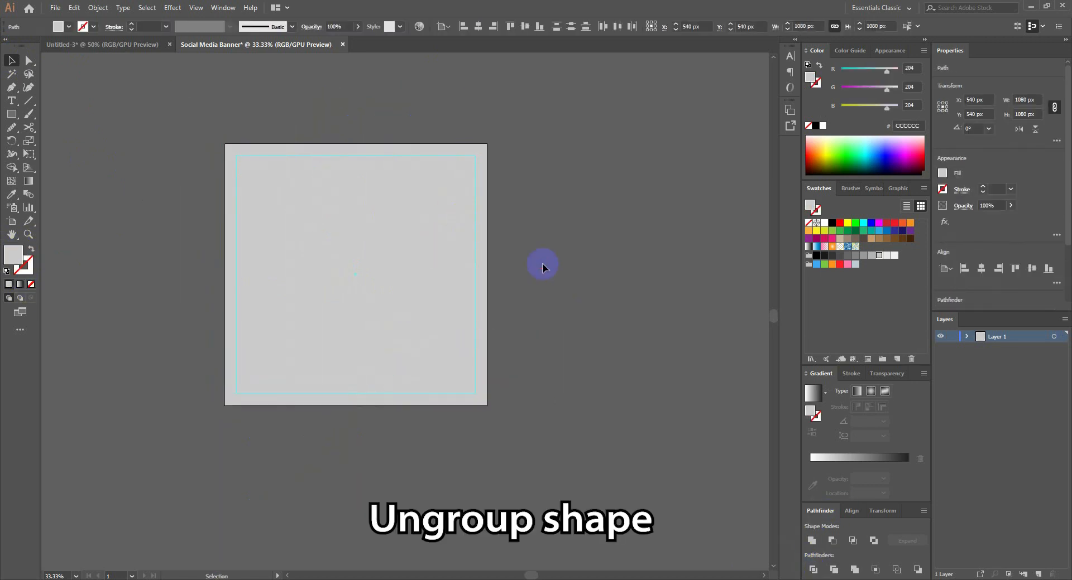
pyautogui.click(418, 220)
pyautogui.moveTo(419, 220); pyautogui.dragTo(222, 292)
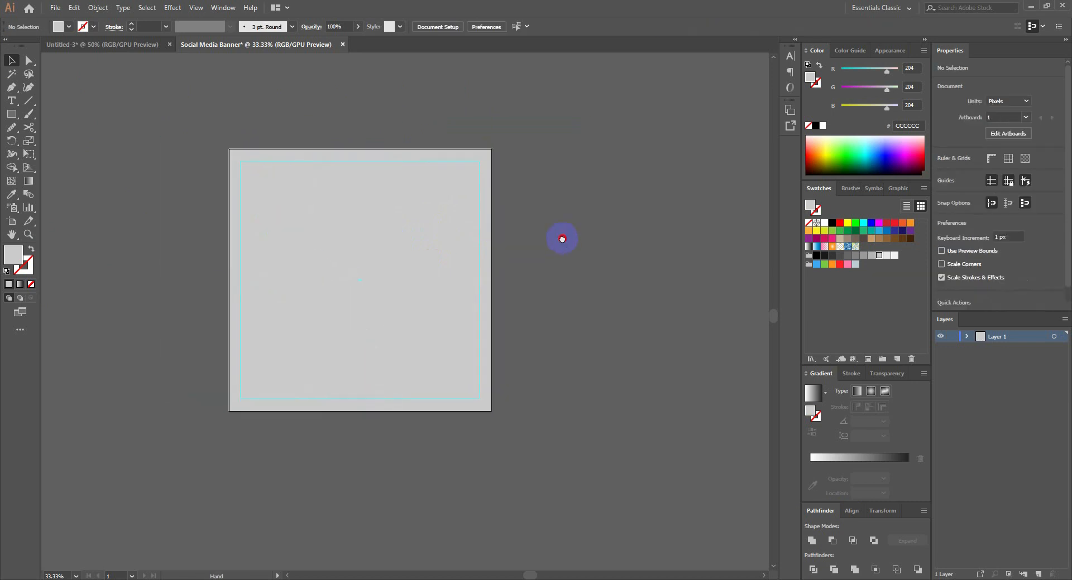
# Step: Try a solid blue 29ABE2 fill on the right-hand background piece
pyautogui.click(454, 215)
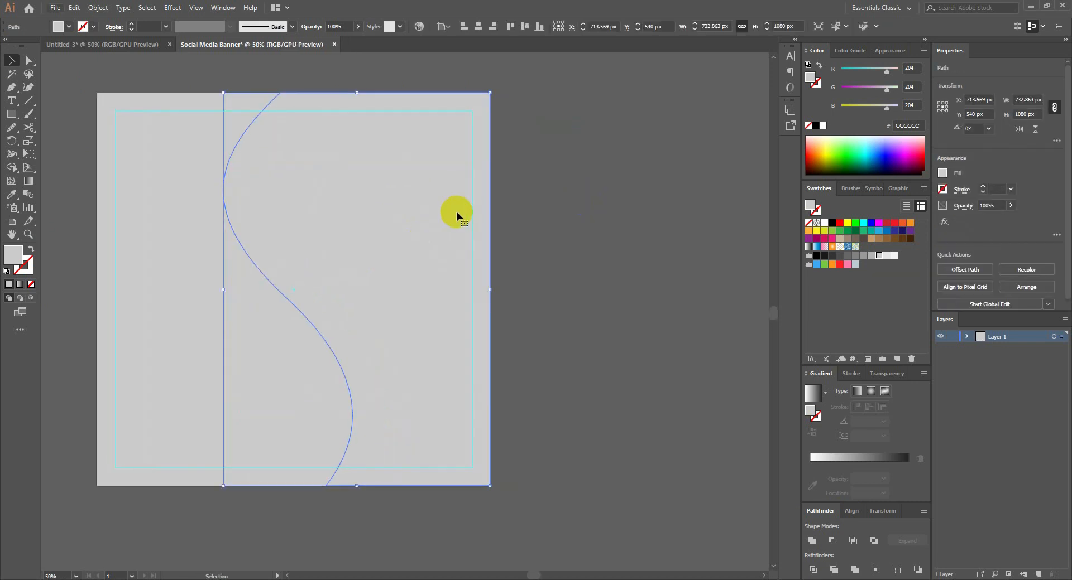
pyautogui.hotkey('ctrl', '-')
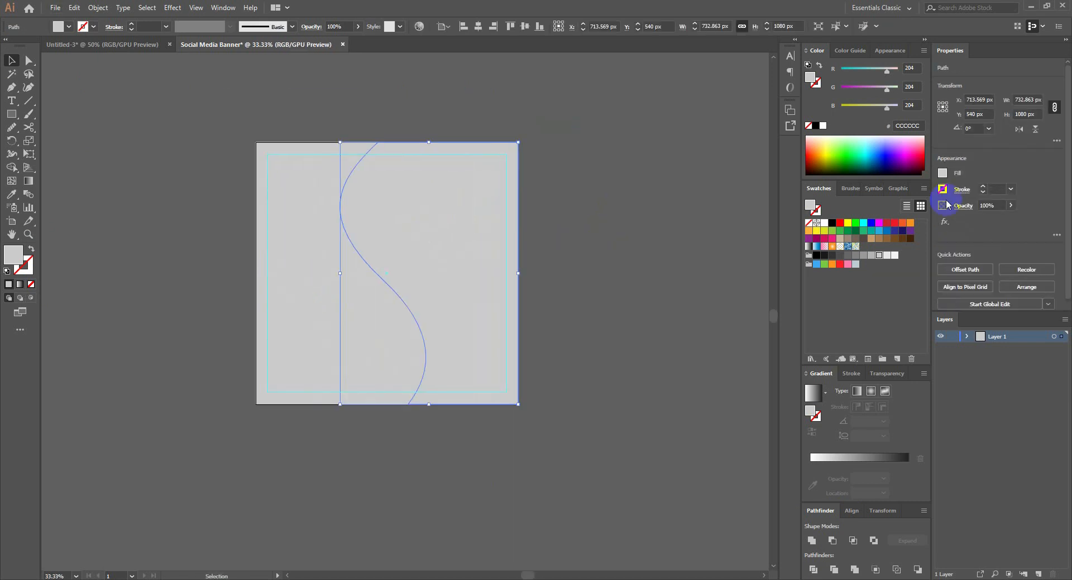
pyautogui.click(863, 230)
pyautogui.click(879, 231)
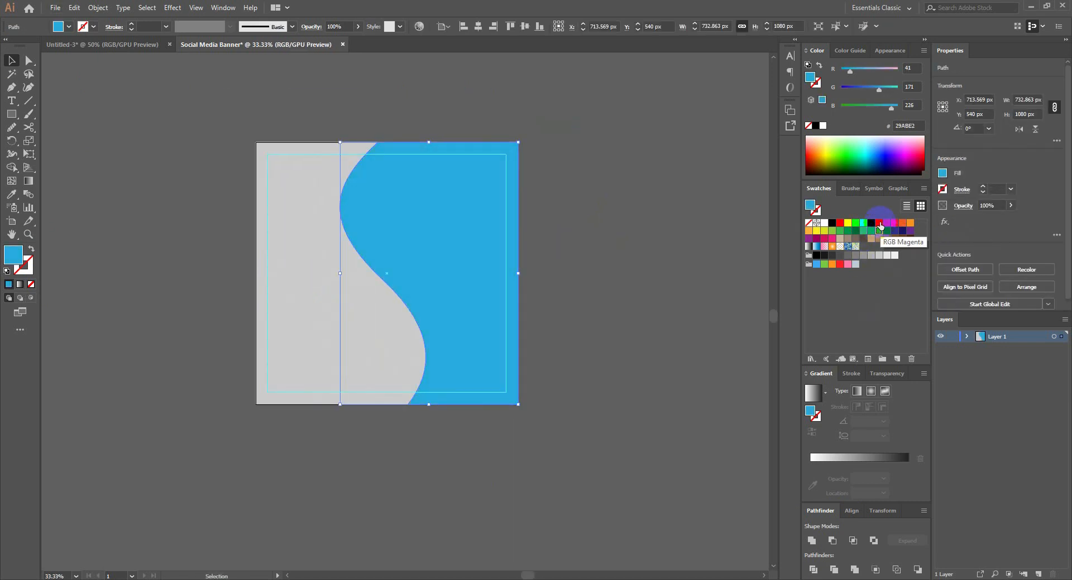
pyautogui.click(863, 224)
# Step: Fill the right-hand piece with a linear gradient and set its end stop to blue 29ABE2
pyautogui.click(814, 392)
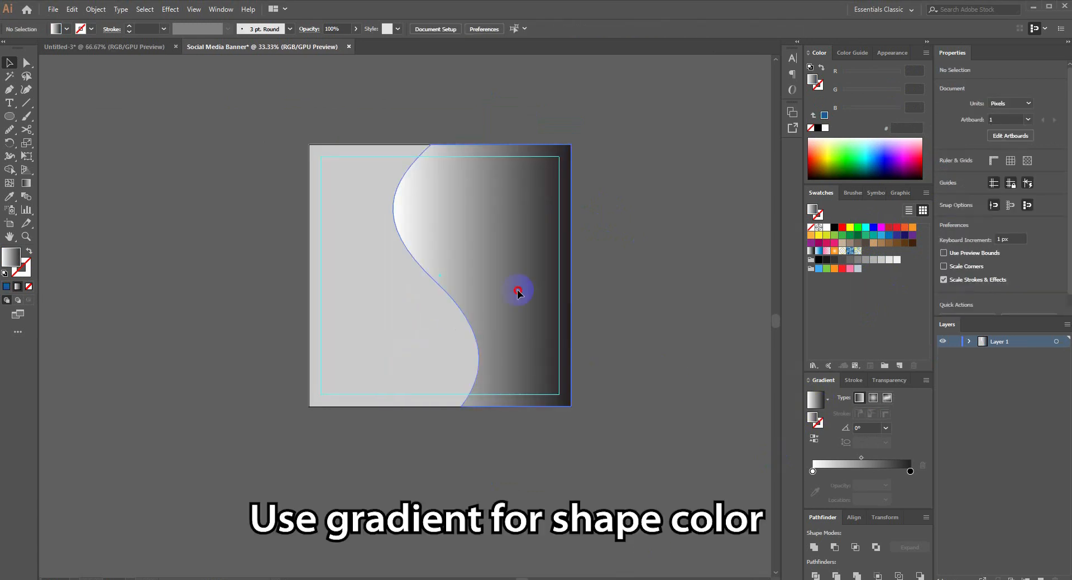
pyautogui.click(518, 291)
pyautogui.click(812, 472)
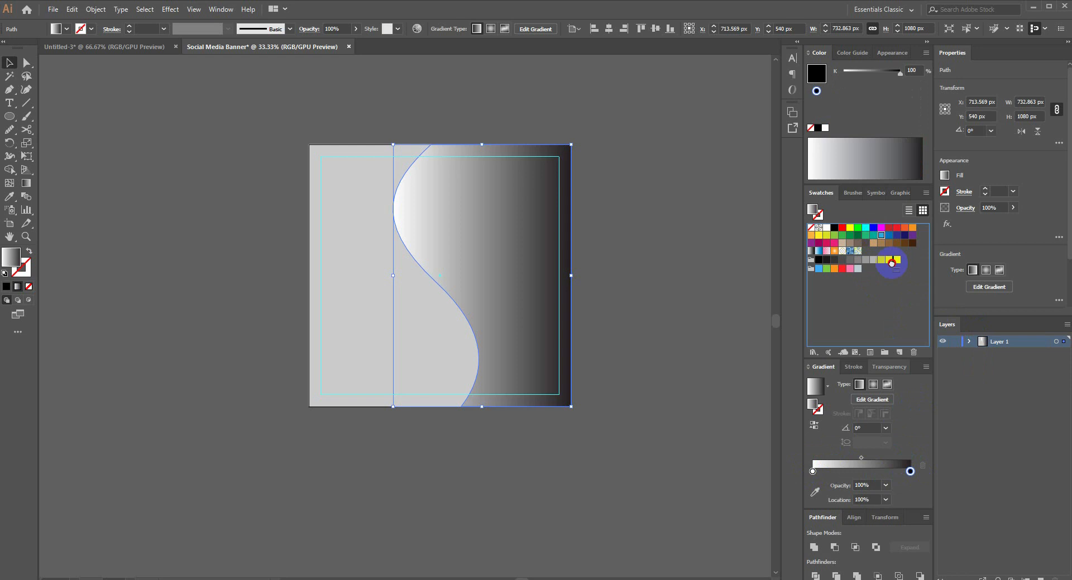
pyautogui.moveTo(910, 472); pyautogui.dragTo(910, 473)
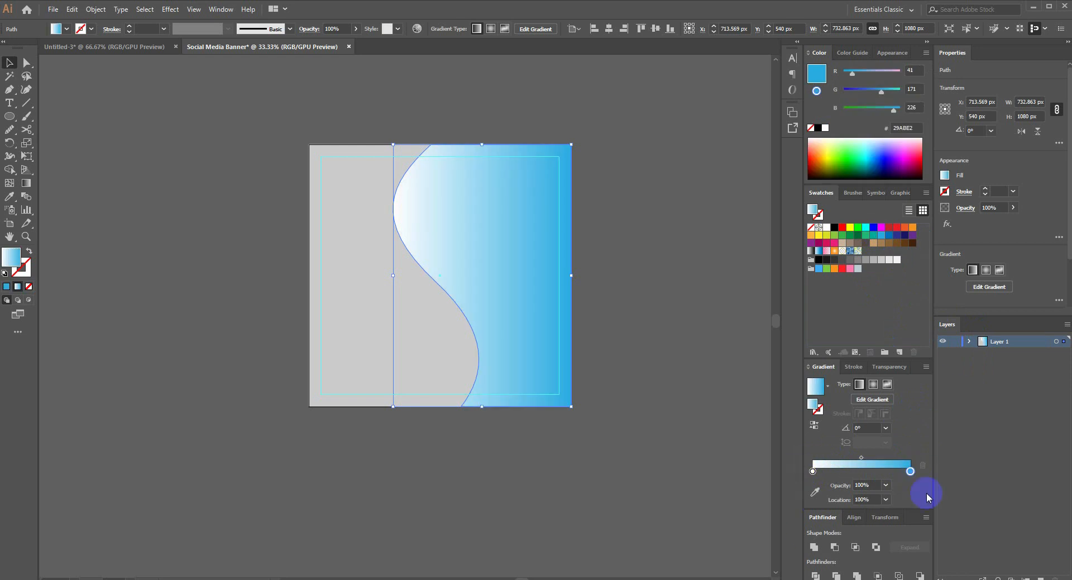
# Step: Set the right-hand gradient's start stop to the same blue, lightened in HSB mode to about 27% saturation and 100% brightness
pyautogui.moveTo(841, 473); pyautogui.dragTo(820, 474)
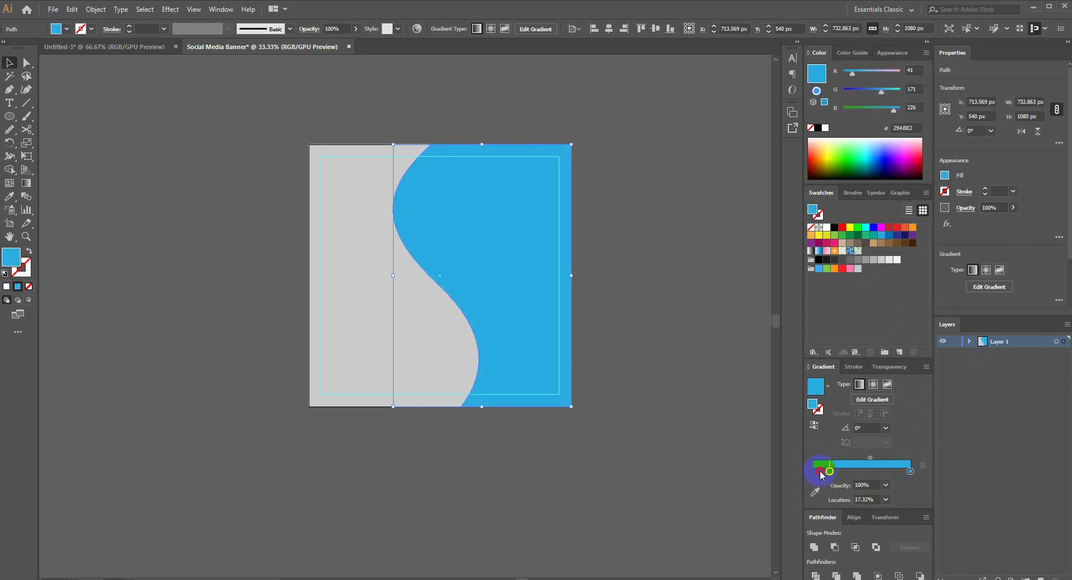
pyautogui.click(926, 55)
pyautogui.click(943, 100)
pyautogui.moveTo(891, 94); pyautogui.dragTo(861, 95)
# Step: Apply the same light-blue-to-blue linear gradient to the left-hand background piece
pyautogui.click(363, 280)
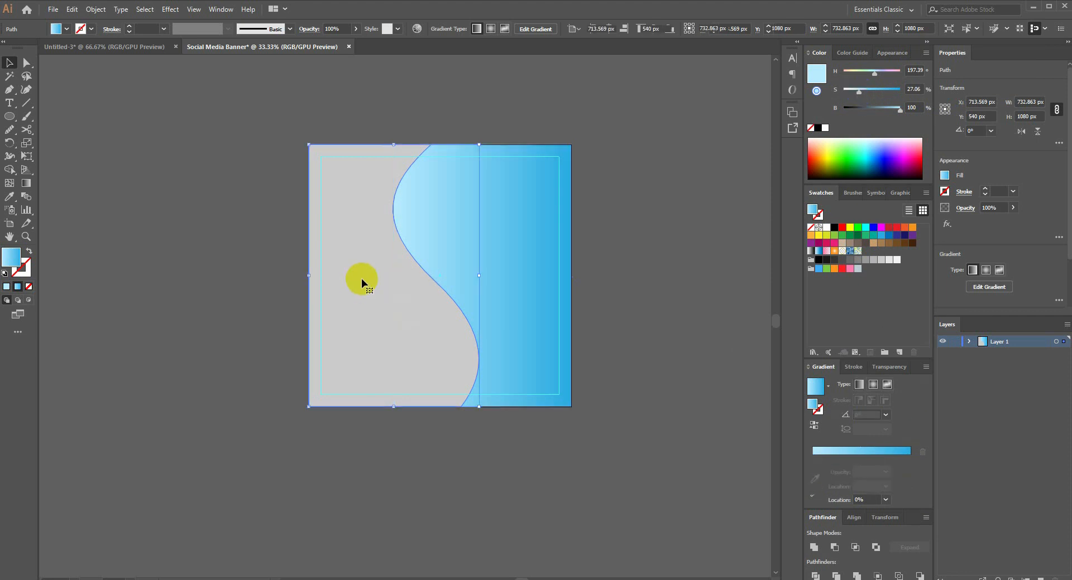
pyautogui.moveTo(543, 274); pyautogui.dragTo(503, 278)
pyautogui.click(814, 404)
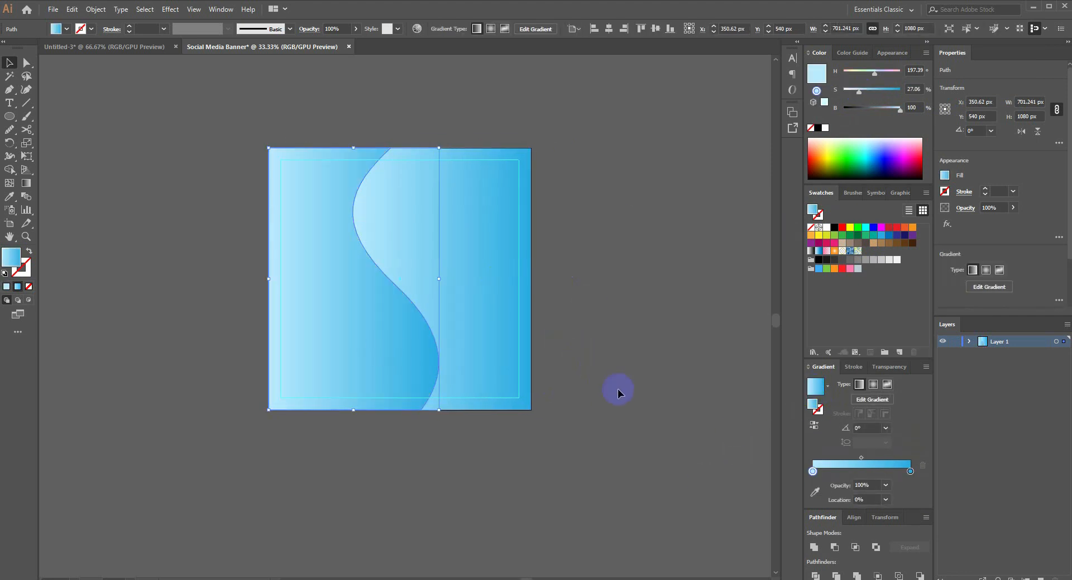
# Step: Recolour the left-hand gradient's start stop to pale lavender blue, hue about 225°, saturation about 17%, brightness 100%
pyautogui.click(814, 472)
pyautogui.click(885, 72)
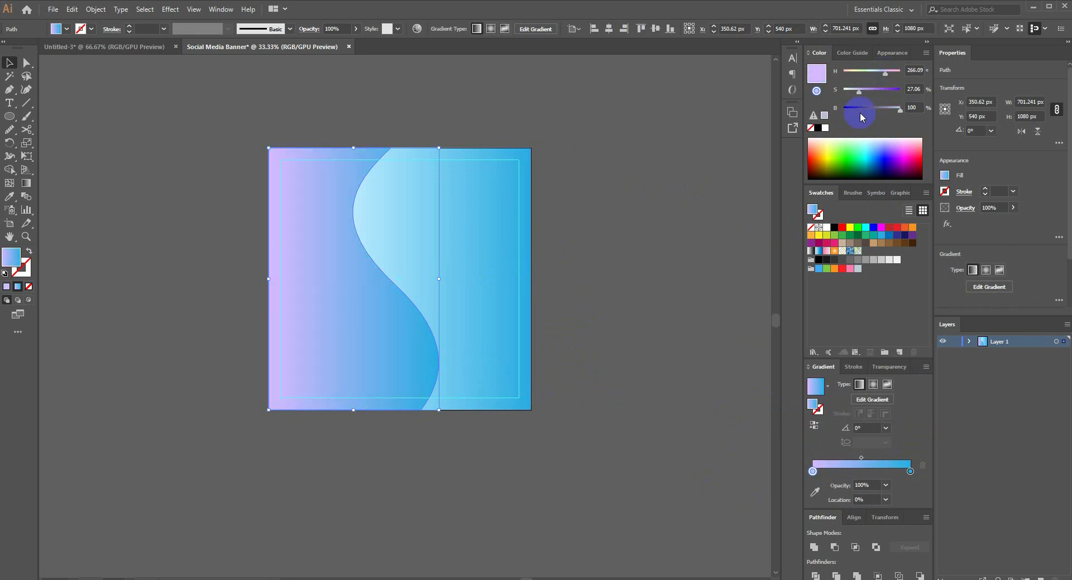
pyautogui.moveTo(862, 100); pyautogui.dragTo(853, 92)
pyautogui.click(880, 76)
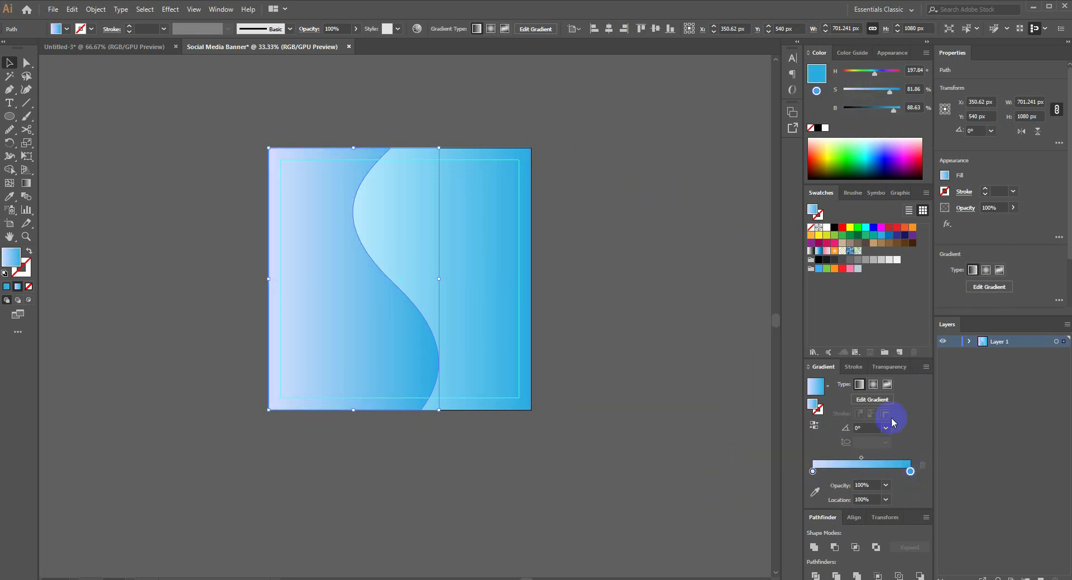
# Step: Recolour the left-hand gradient's end stop to light pink, hue about 313°, saturation 20%, brightness 100%
pyautogui.moveTo(886, 72); pyautogui.dragTo(901, 111)
pyautogui.click(644, 228)
pyautogui.scroll(1, 552, 214)
pyautogui.moveTo(554, 212); pyautogui.dragTo(650, 231)
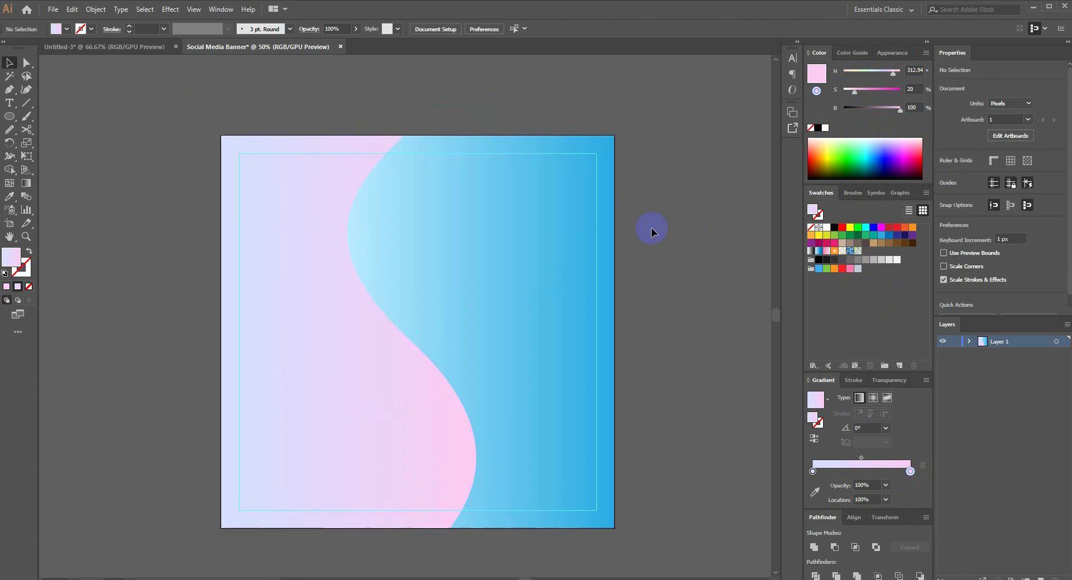
# Step: Shift the left-hand gradient's start stop to pale aqua with a hue of about 179°, then deselect the piece
pyautogui.scroll(-1, 686, 196)
pyautogui.moveTo(686, 194); pyautogui.dragTo(642, 187)
pyautogui.click(426, 321)
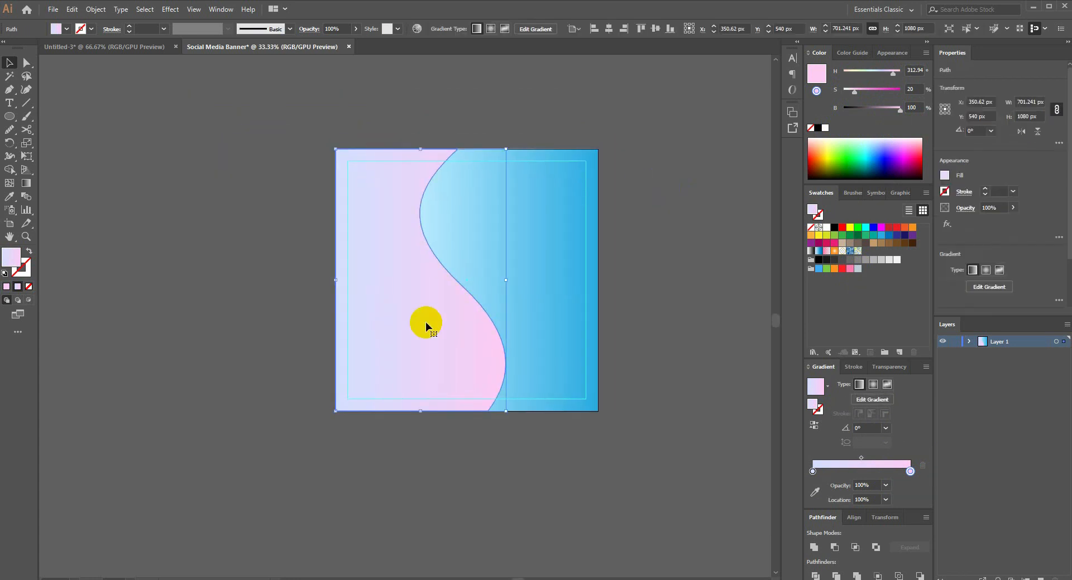
pyautogui.moveTo(425, 320); pyautogui.dragTo(402, 311)
pyautogui.click(873, 74)
pyautogui.hotkey('ctrl', 'z')
pyautogui.click(813, 471)
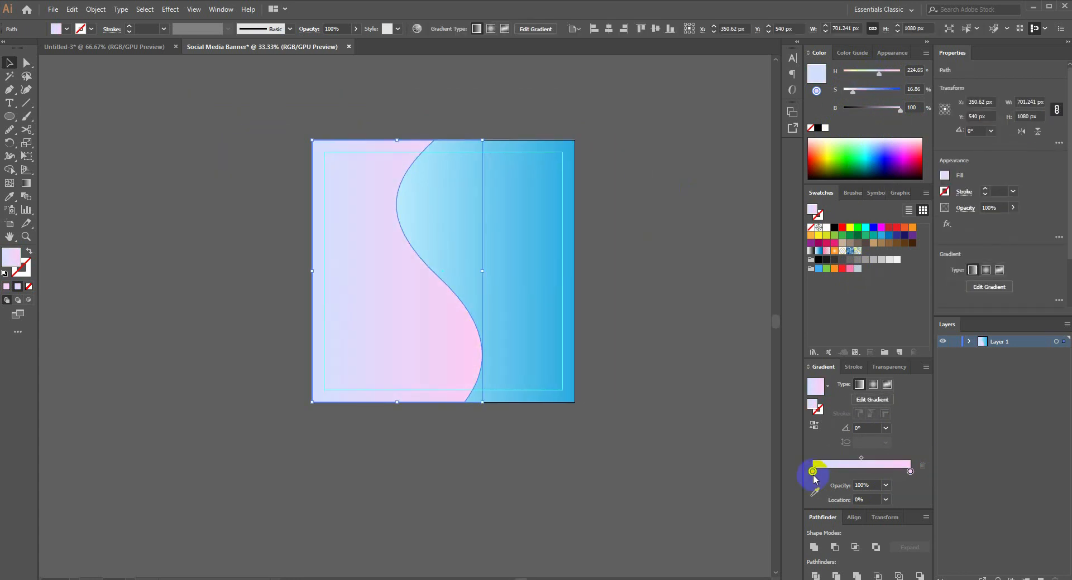
pyautogui.moveTo(874, 85); pyautogui.dragTo(869, 78)
pyautogui.click(634, 182)
pyautogui.moveTo(640, 184); pyautogui.dragTo(577, 197)
pyautogui.scroll(-1, 576, 196)
pyautogui.scroll(1, 576, 197)
pyautogui.moveTo(223, 165); pyautogui.dragTo(272, 185)
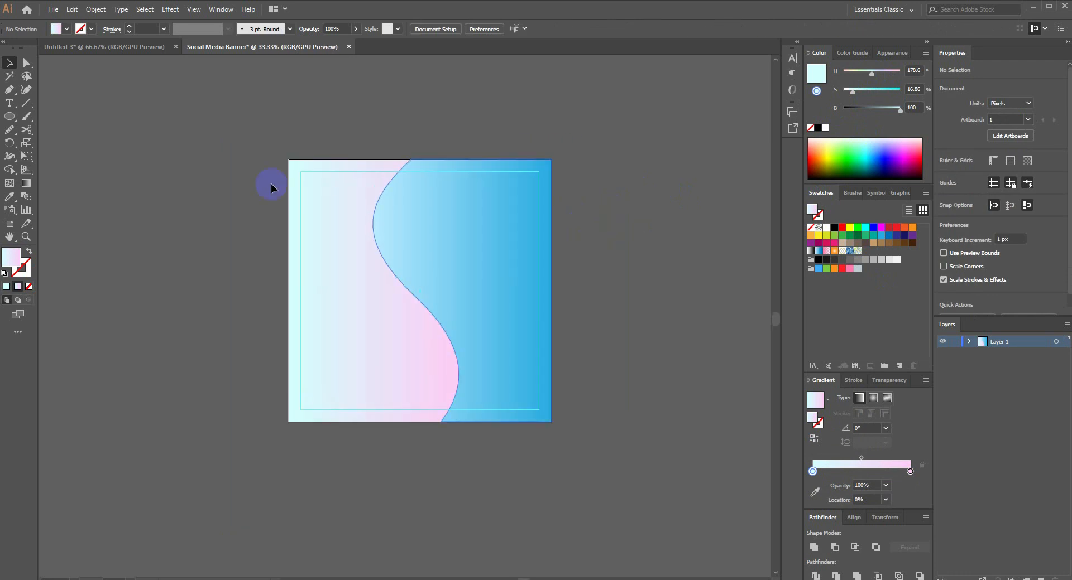
pyautogui.click(14, 119)
pyautogui.moveTo(145, 224); pyautogui.dragTo(88, 216)
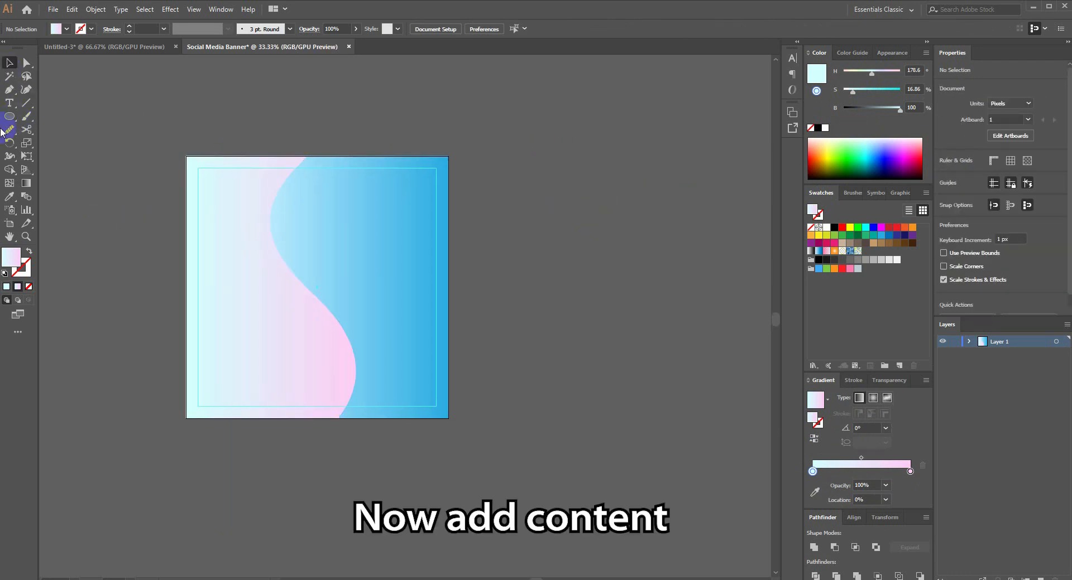
# Step: Add the text "SUPER" at 70 pt near the banner's upper-left corner
pyautogui.click(9, 103)
pyautogui.click(228, 226)
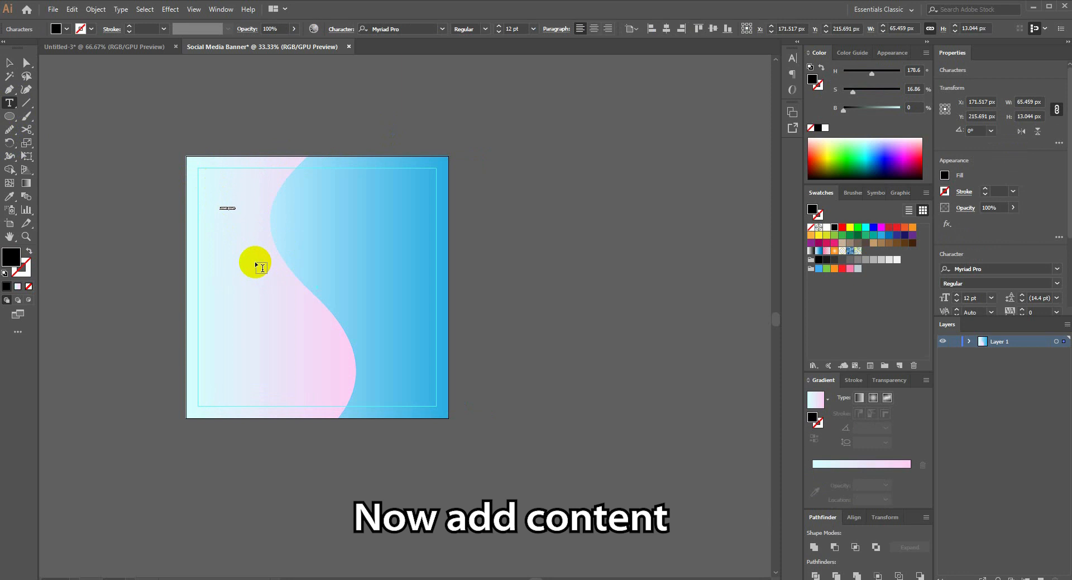
pyautogui.click(792, 58)
pyautogui.scroll(4, 693, 102)
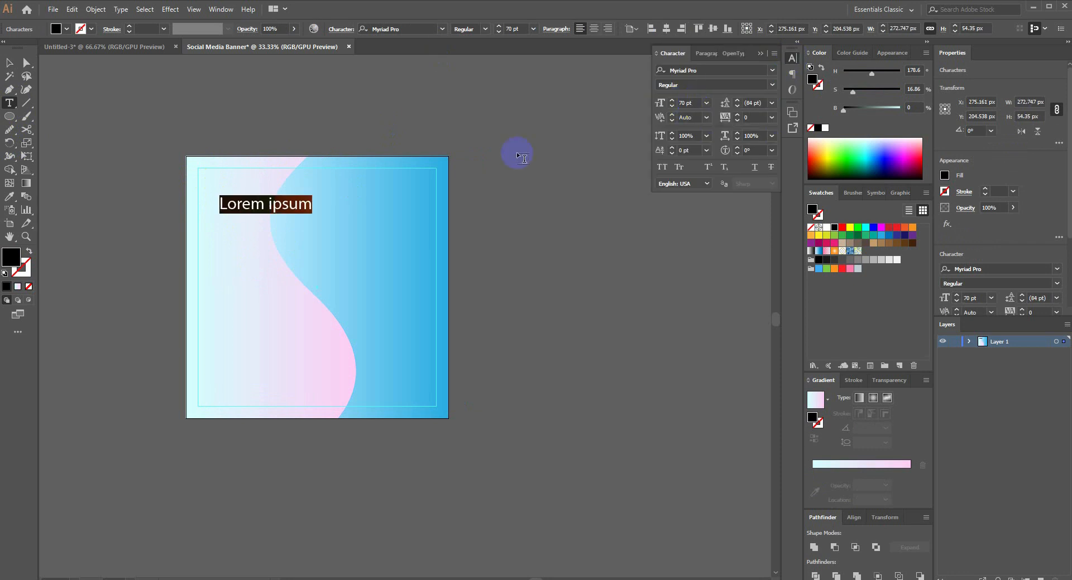
pyautogui.write('SUPER')
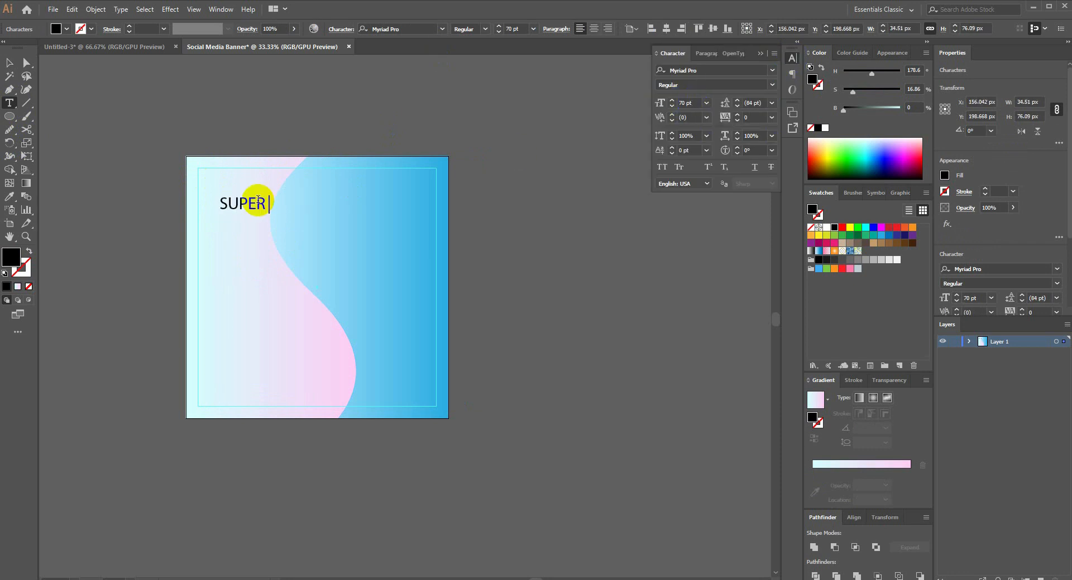
pyautogui.press('Escape')
# Step: Duplicate the "SUPER" text directly below and change the copy to "OFFER"
pyautogui.moveTo(257, 217); pyautogui.dragTo(257, 218)
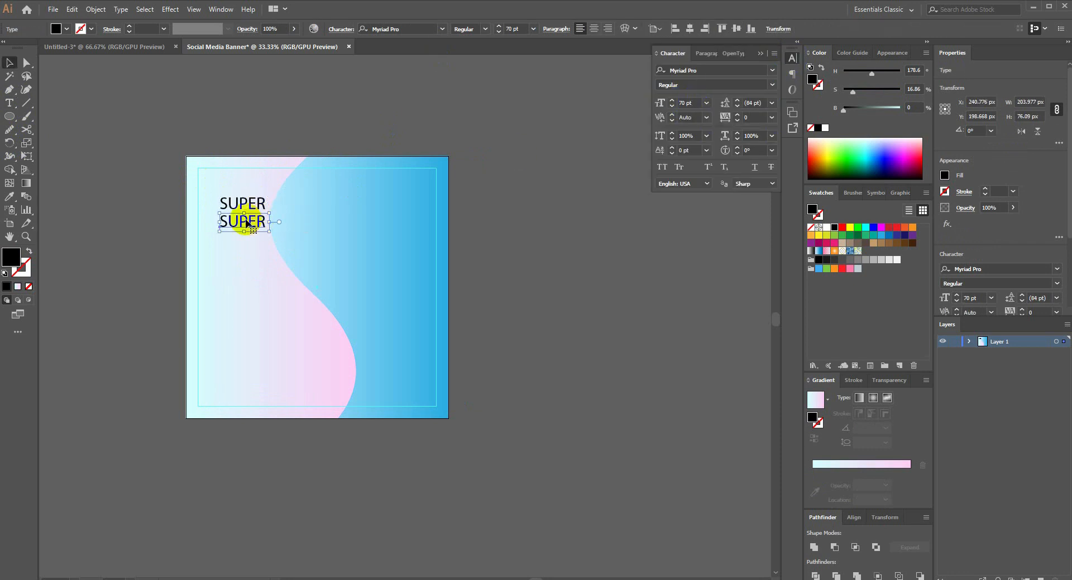
pyautogui.hotkey('ctrl', '+')
pyautogui.doubleClick(287, 249)
pyautogui.write('OFF')
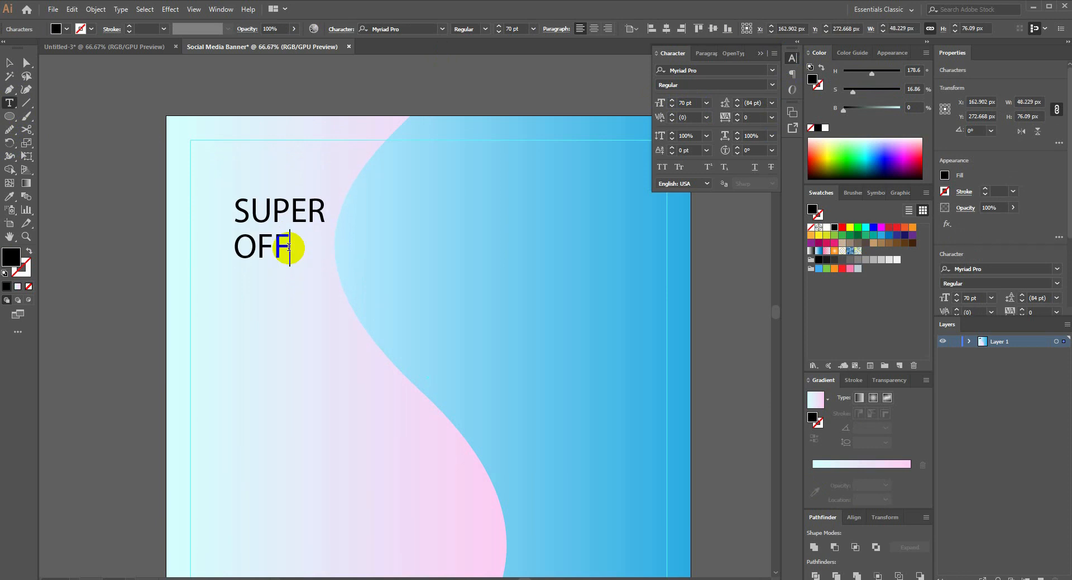
pyautogui.press('Escape')
# Step: Duplicate "OFFER" below as a third line reading "ON THIS MONTH" and shift it to start at the left margin guide
pyautogui.moveTo(280, 246); pyautogui.dragTo(281, 285)
pyautogui.doubleClick(282, 282)
pyautogui.write('ON THIS')
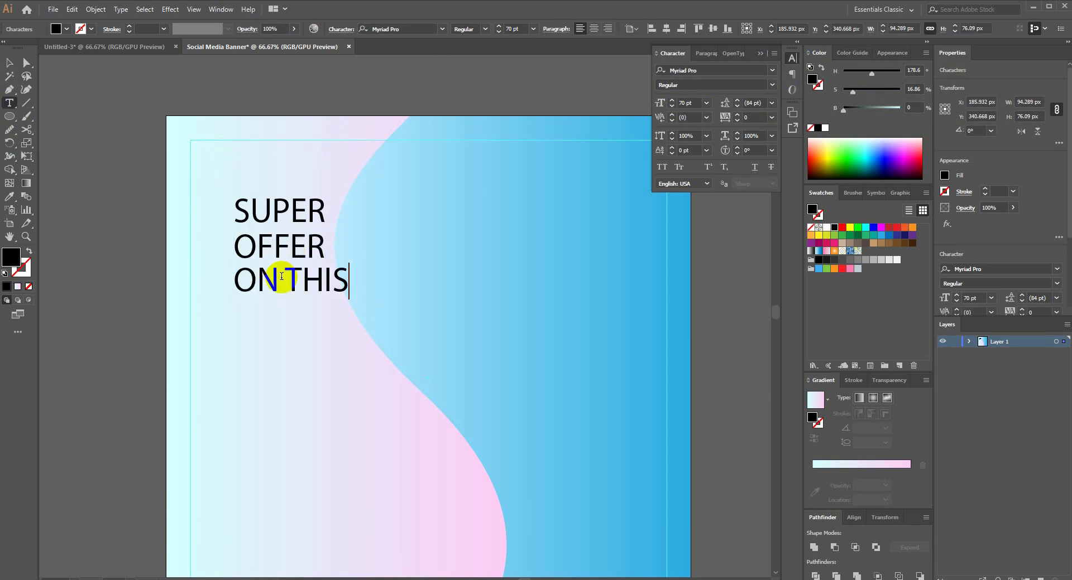
pyautogui.write(' MONTH')
pyautogui.press('Escape')
pyautogui.moveTo(279, 277); pyautogui.dragTo(237, 277)
# Step: Change the font of the "SUPER" text to Antenna regular
pyautogui.click(287, 209)
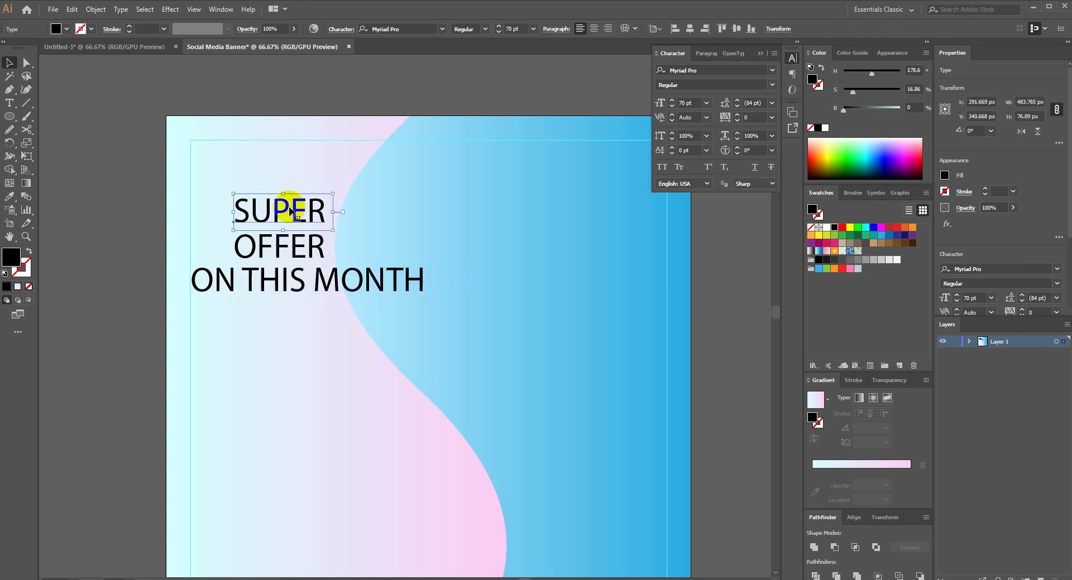
pyautogui.click(723, 69)
pyautogui.press('Down')
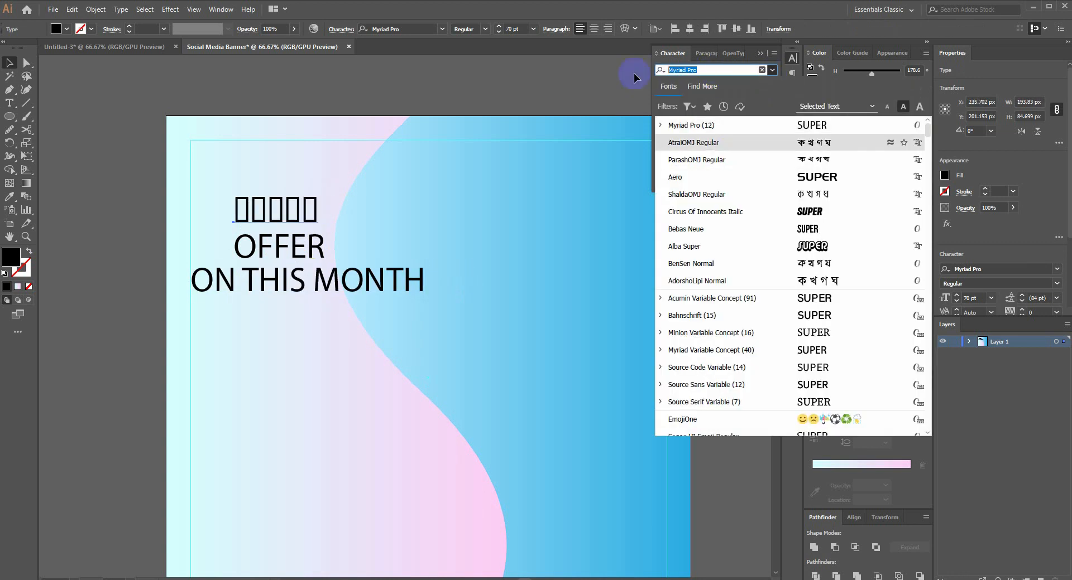
pyautogui.write('anten')
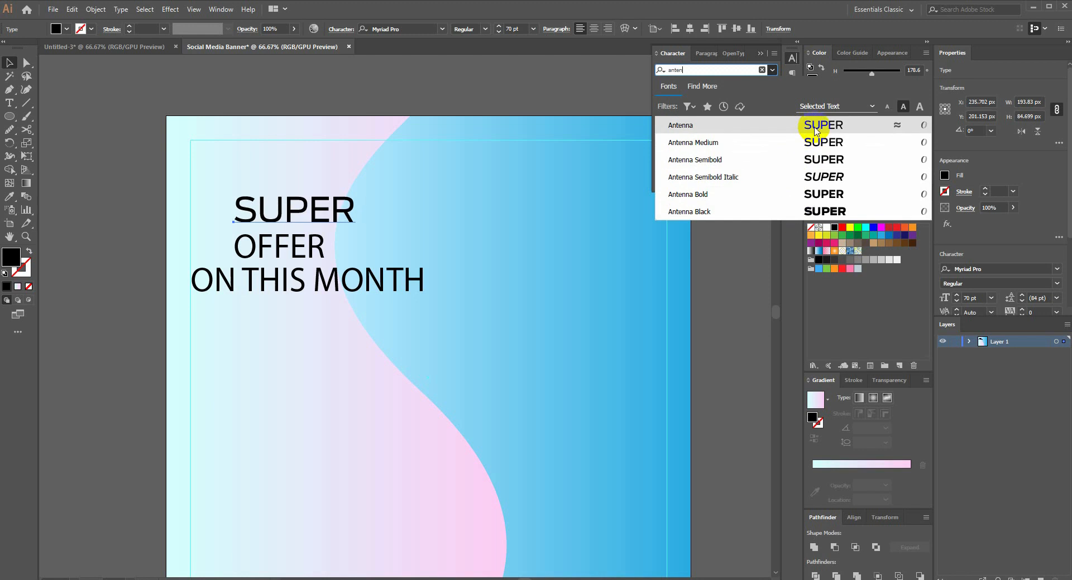
pyautogui.click(813, 130)
# Step: Change the font of the "OFFER" text to Antenna Black
pyautogui.click(305, 247)
pyautogui.moveTo(708, 71); pyautogui.dragTo(666, 79)
pyautogui.write('ante')
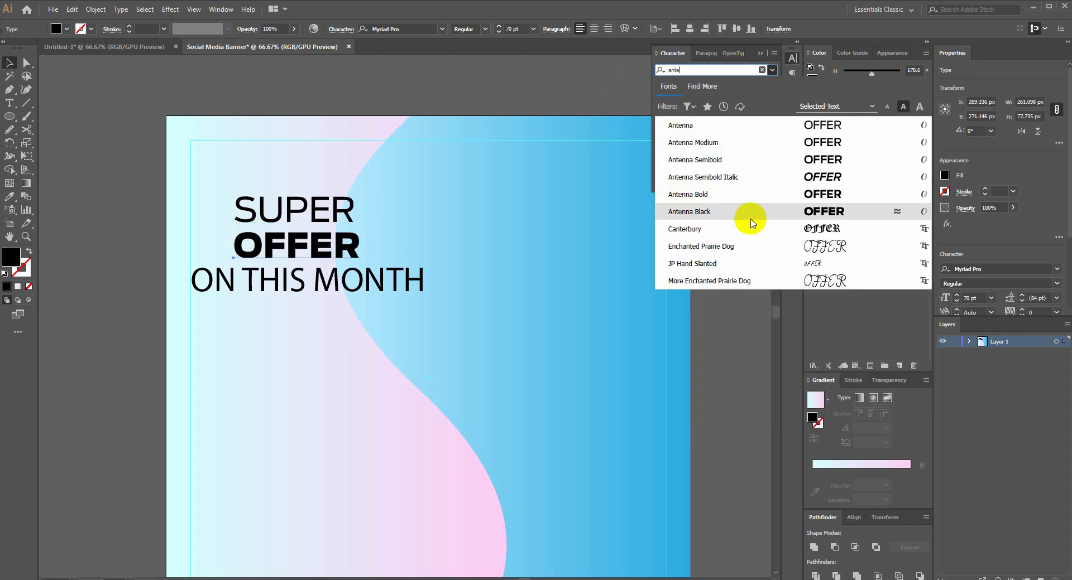
pyautogui.click(751, 219)
# Step: Change the font of the "ON THIS MONTH" text to Antenna regular
pyautogui.click(284, 287)
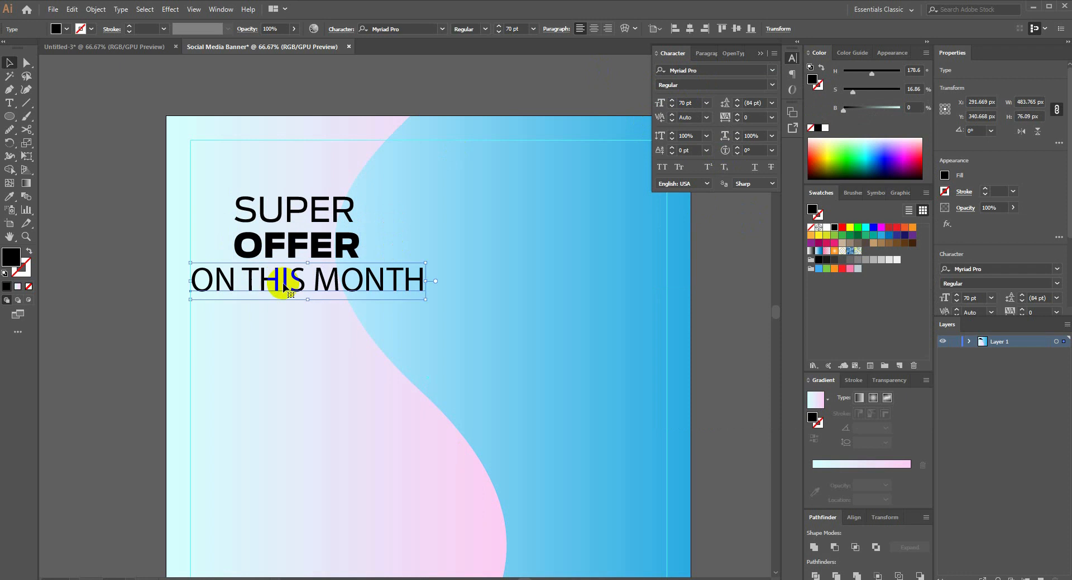
pyautogui.click(721, 70)
pyautogui.write('antenna')
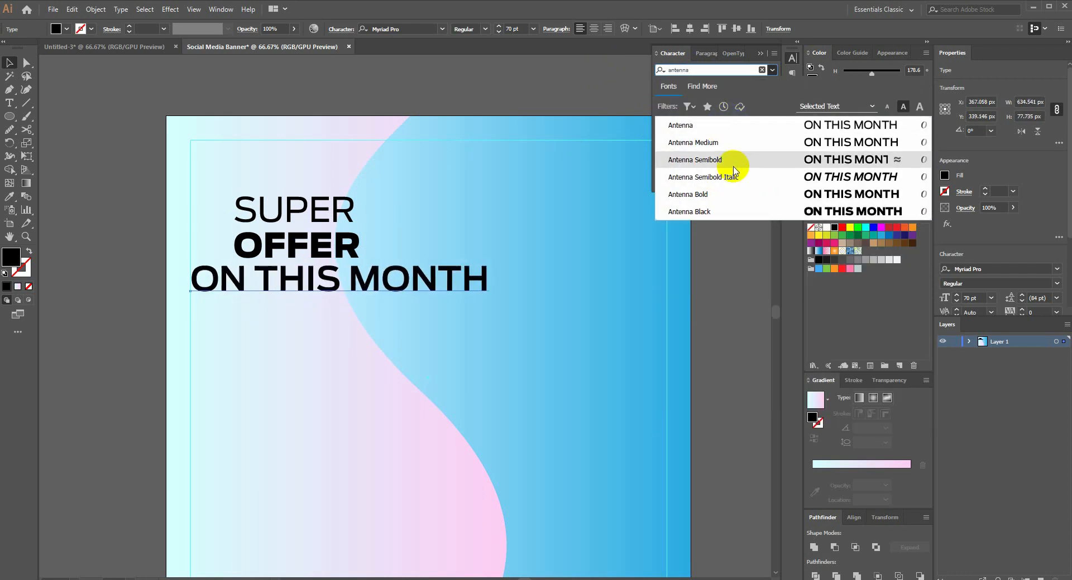
pyautogui.click(734, 126)
# Step: Stack the three text lines in the upper-left corner of the margin guides, with "ON THIS MONTH" reduced to 32 pt
pyautogui.click(364, 86)
pyautogui.moveTo(364, 86); pyautogui.dragTo(420, 161)
pyautogui.moveTo(362, 281); pyautogui.dragTo(327, 237)
pyautogui.moveTo(365, 311); pyautogui.dragTo(326, 266)
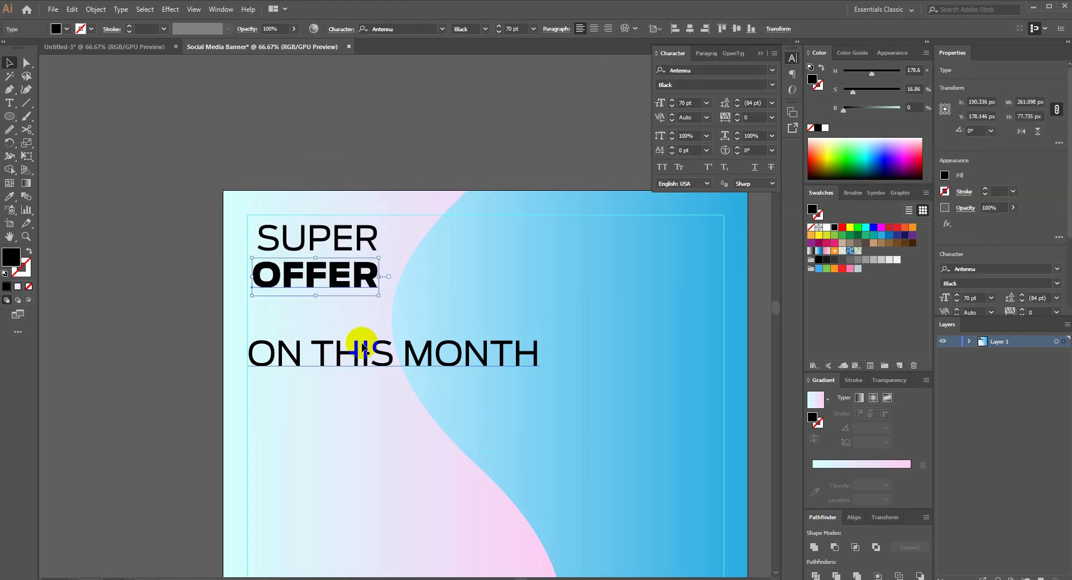
pyautogui.moveTo(369, 347); pyautogui.dragTo(325, 299)
pyautogui.scroll(-2, 689, 103)
pyautogui.scroll(-1, 691, 103)
pyautogui.scroll(-1, 685, 103)
pyautogui.hscroll(-1, 357, 316)
pyautogui.scroll(1, 358, 315)
# Step: Centre the three text lines horizontally on one another, aligned to the selection instead of the artboard
pyautogui.click(354, 199)
pyautogui.keyDown('shift'); pyautogui.click(358, 297); pyautogui.keyUp('shift')
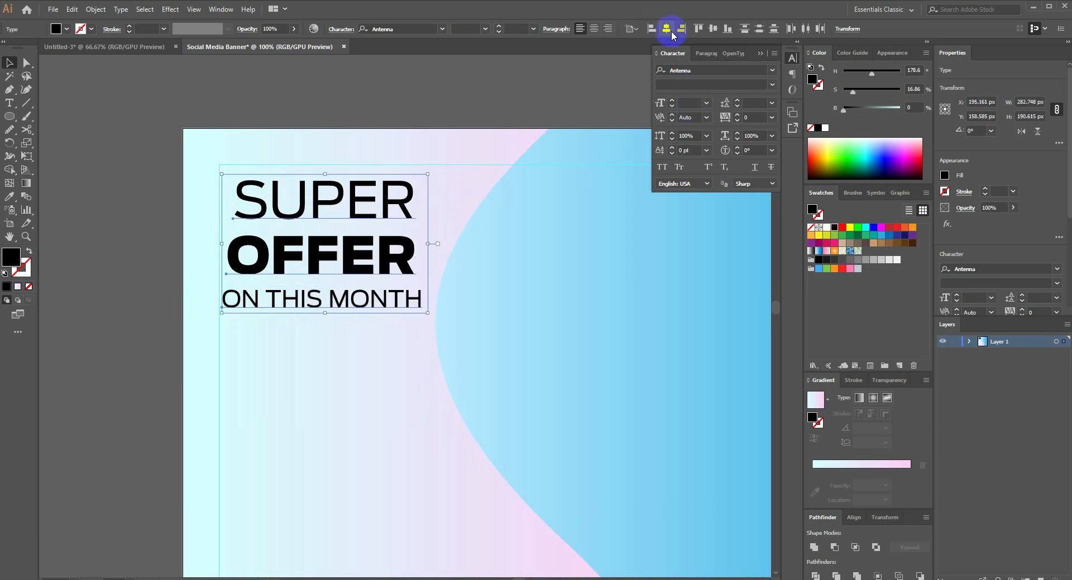
pyautogui.click(668, 30)
pyautogui.hotkey('ctrl', 'z')
pyautogui.click(631, 30)
pyautogui.click(650, 42)
pyautogui.click(666, 30)
pyautogui.click(421, 115)
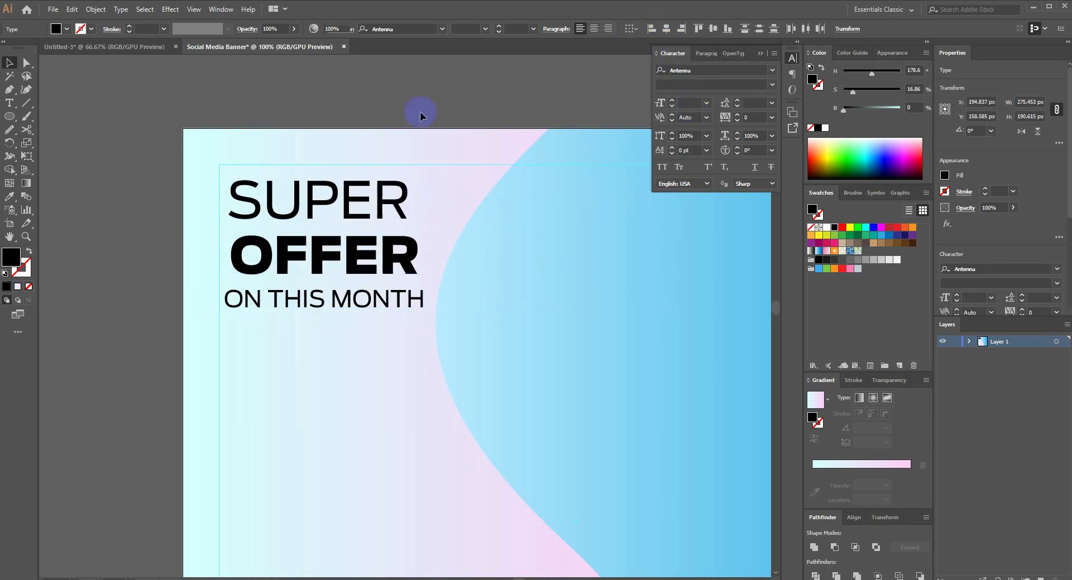
# Step: Nudge "OFFER" slightly left, show the rulers and place vertical guides at the left and right edges of the headline text
pyautogui.moveTo(360, 253); pyautogui.dragTo(351, 249)
pyautogui.click(386, 120)
pyautogui.moveTo(385, 120); pyautogui.dragTo(359, 136)
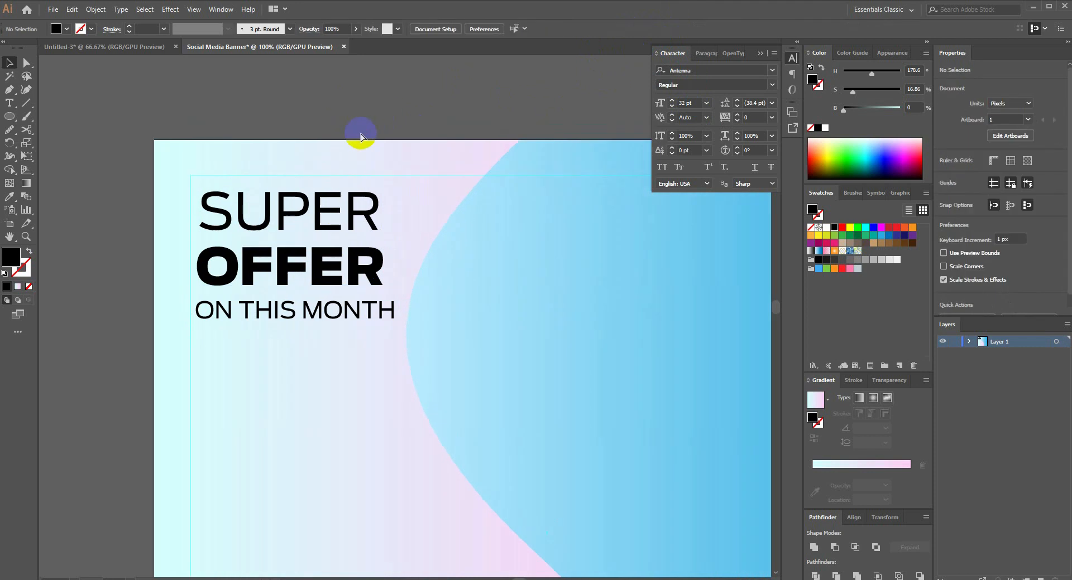
pyautogui.hotkey('ctrl', 'r')
pyautogui.moveTo(41, 150); pyautogui.dragTo(197, 175)
pyautogui.moveTo(386, 223); pyautogui.dragTo(446, 202)
# Step: Fit "SUPER" between the two vertical guides at about 72.8 pt and centre "ON THIS MONTH" beneath the headline
pyautogui.scroll(1, 306, 235)
pyautogui.click(313, 179)
pyautogui.moveTo(241, 349); pyautogui.dragTo(236, 345)
pyautogui.click(97, 241)
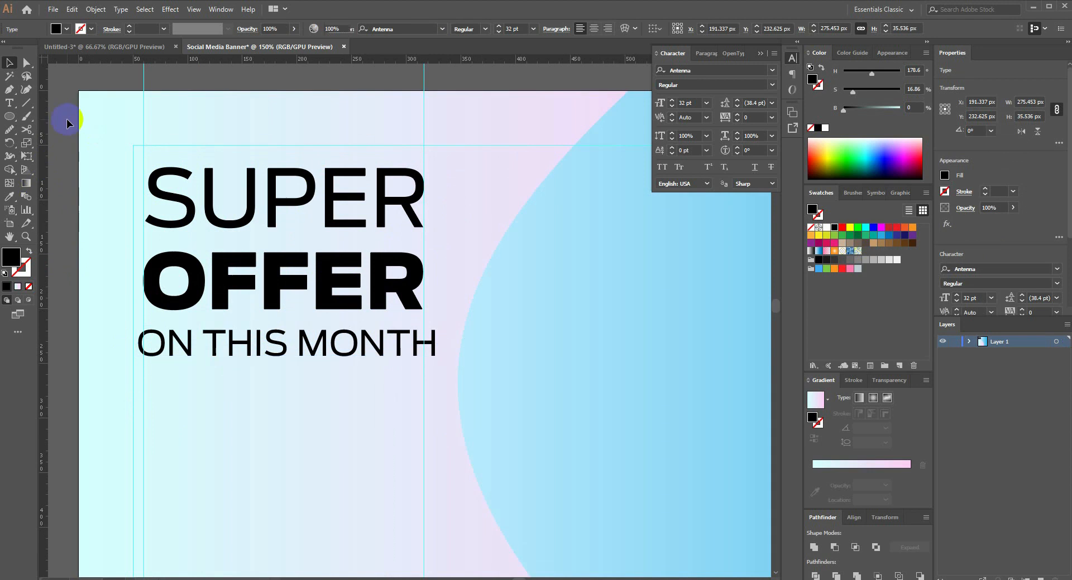
# Step: Hide the guides to review the text block on the whole banner, and show them again
pyautogui.hotkey('ctrl', '-')
pyautogui.rightClick(309, 398)
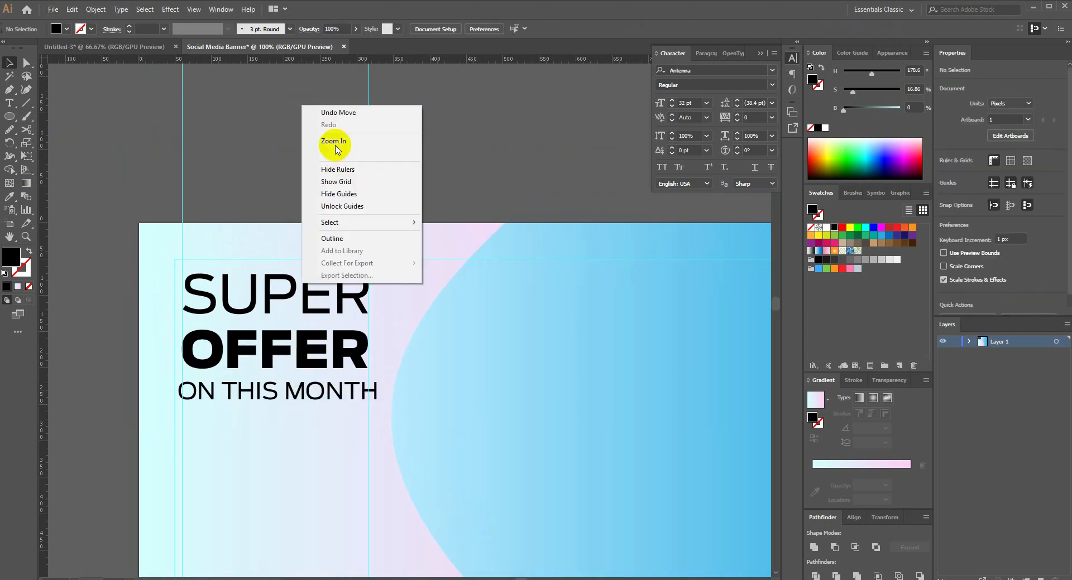
pyautogui.click(418, 197)
pyautogui.scroll(-2, 422, 160)
pyautogui.moveTo(428, 229); pyautogui.dragTo(410, 191)
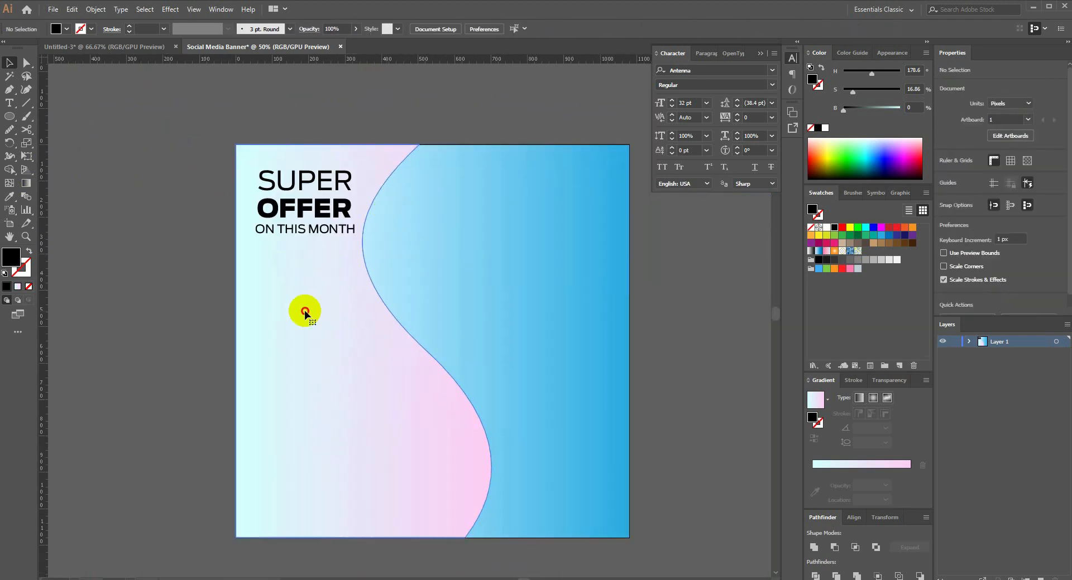
pyautogui.click(305, 311)
pyautogui.moveTo(304, 311); pyautogui.dragTo(293, 325)
pyautogui.click(286, 194)
pyautogui.keyDown('shift'); pyautogui.click(295, 224); pyautogui.keyUp('shift')
pyautogui.click(132, 149)
pyautogui.rightClick(125, 131)
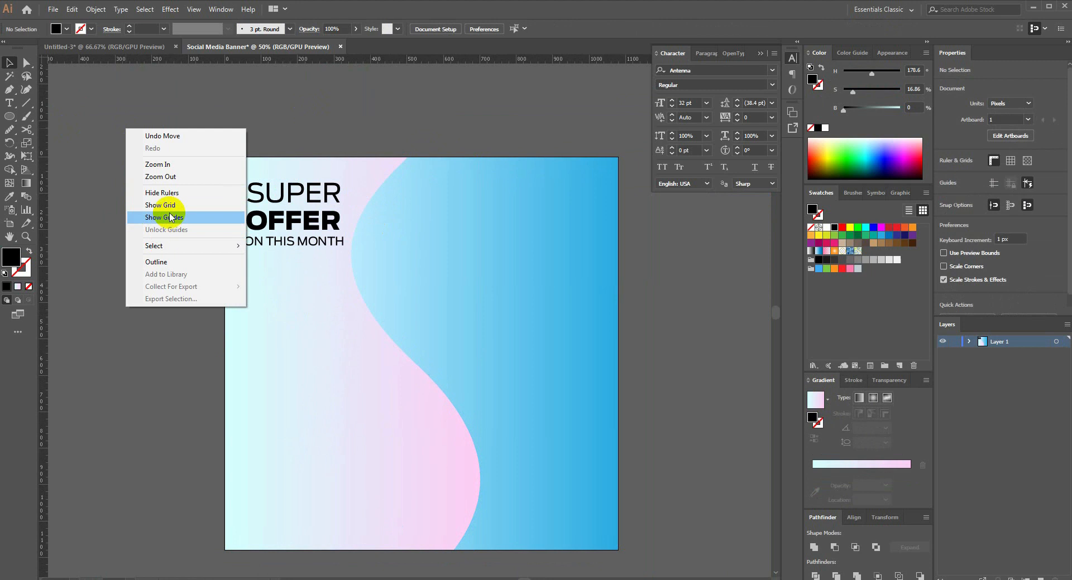
pyautogui.click(179, 212)
# Step: Move "SUPER" and "OFFER" down together by 4 px, closer to the "ON THIS MONTH" line
pyautogui.click(310, 193)
pyautogui.keyDown('shift'); pyautogui.click(304, 221); pyautogui.keyUp('shift')
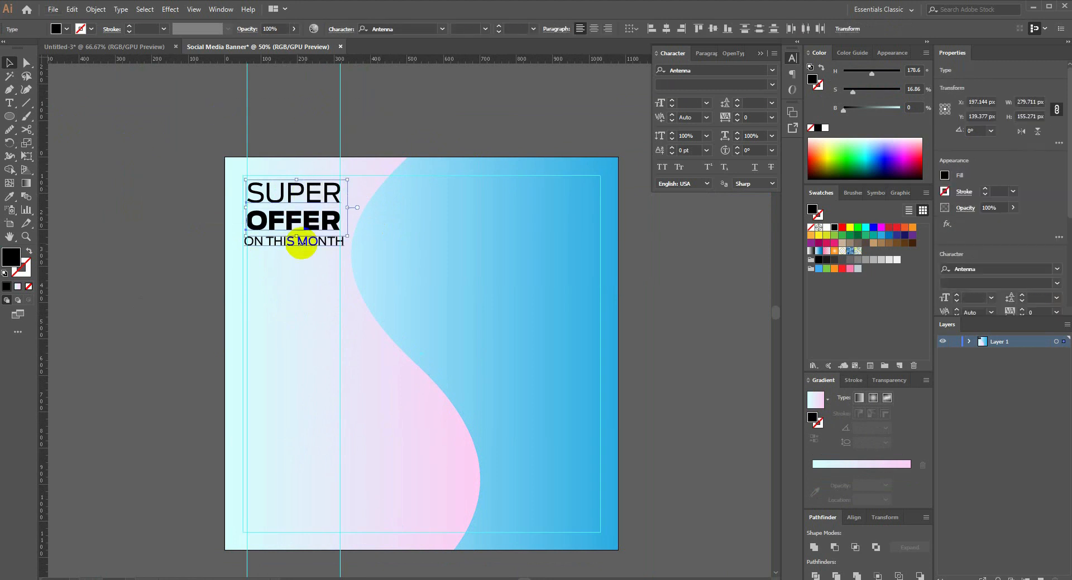
pyautogui.press('Down')
pyautogui.press('Down')
pyautogui.press('Down')
pyautogui.press('Down')
pyautogui.click(146, 207)
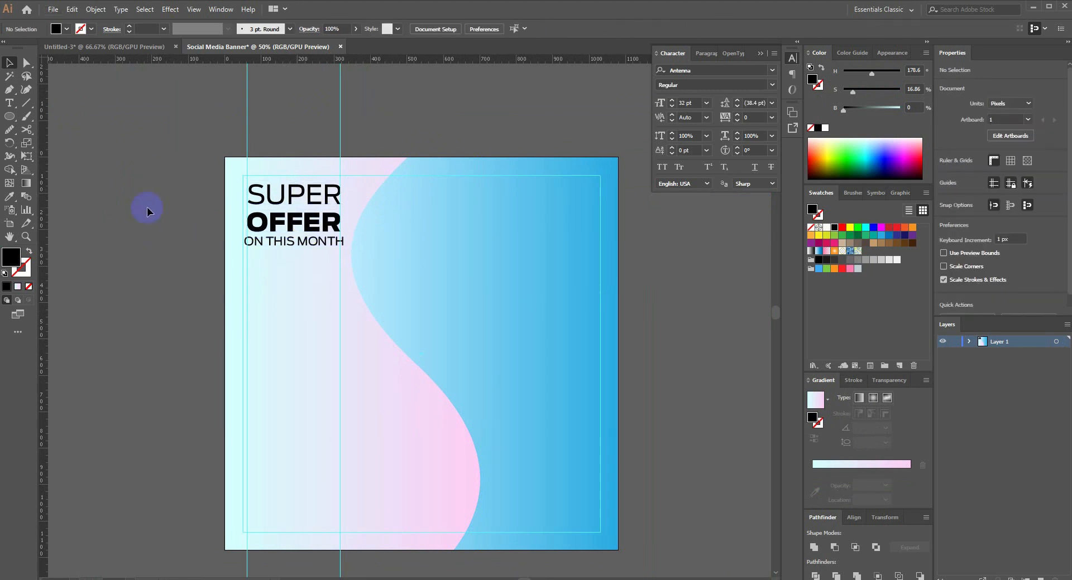
pyautogui.moveTo(158, 195); pyautogui.dragTo(129, 248)
# Step: Unlock the guides and delete the two vertical guides beside the headline, keeping the margin guides
pyautogui.rightClick(141, 137)
pyautogui.click(182, 239)
pyautogui.click(153, 153)
pyautogui.moveTo(153, 152); pyautogui.dragTo(427, 146)
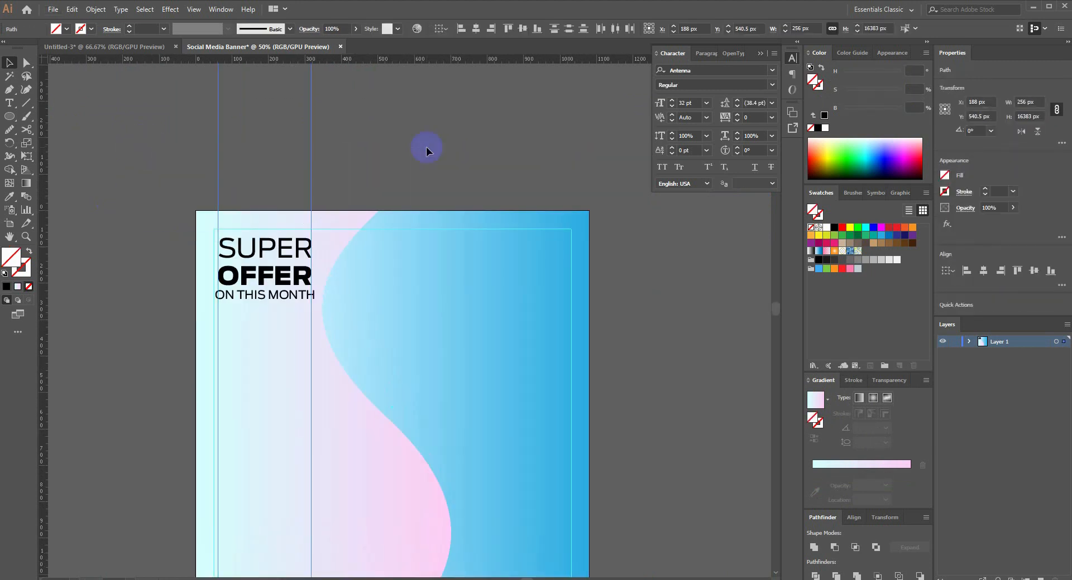
pyautogui.press('Delete')
pyautogui.moveTo(266, 167); pyautogui.dragTo(247, 133)
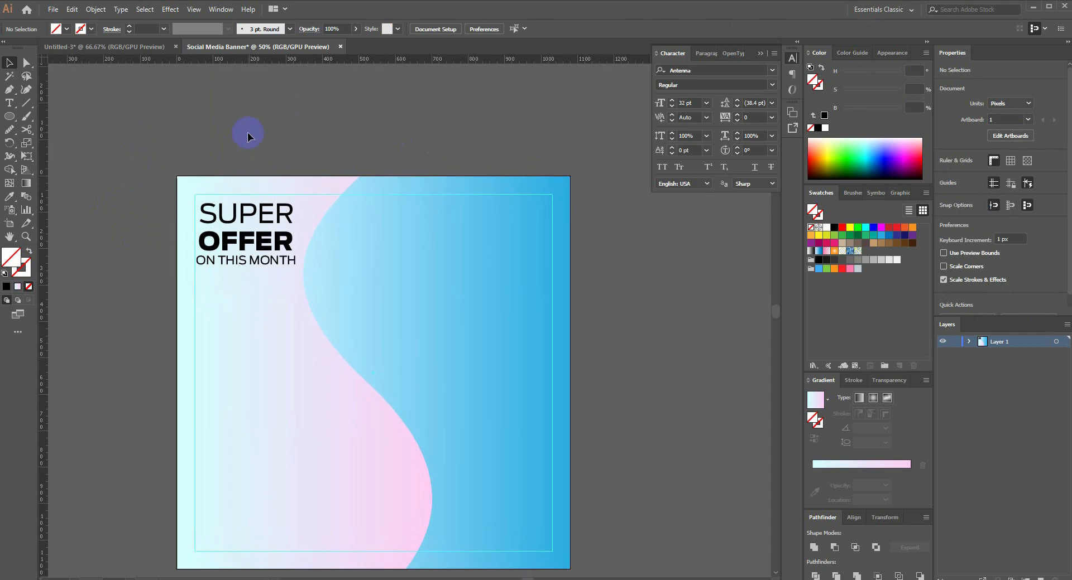
# Step: Try dark grey swatches on the "SUPER" text and set its fill back to black
pyautogui.click(260, 219)
pyautogui.click(827, 264)
pyautogui.click(878, 290)
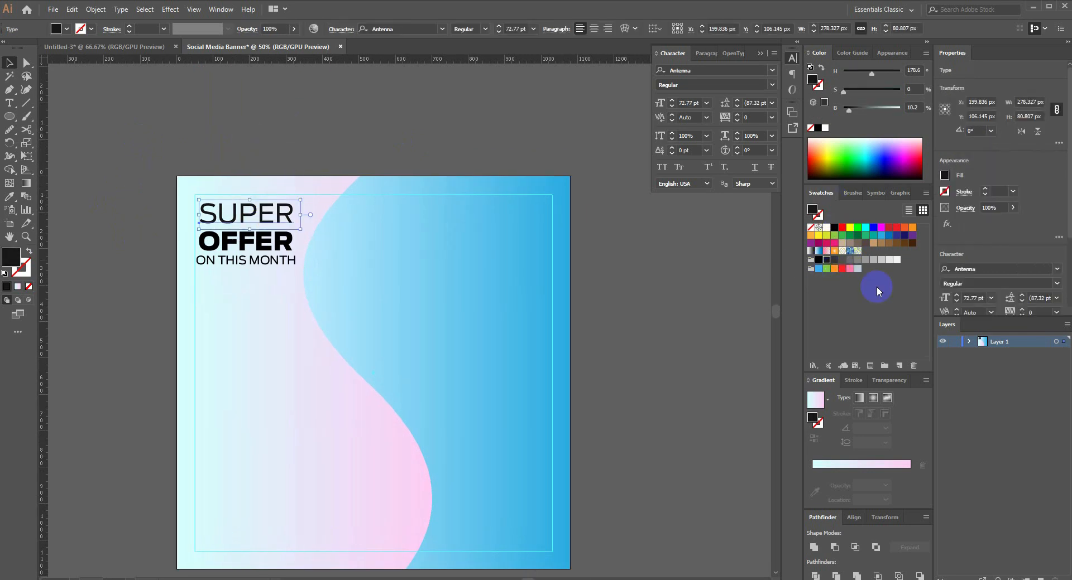
pyautogui.click(849, 260)
pyautogui.click(818, 259)
# Step: Fill "OFFER" with deep indigo blue, hue about 253°, saturation 100%, brightness about 62%
pyautogui.click(246, 241)
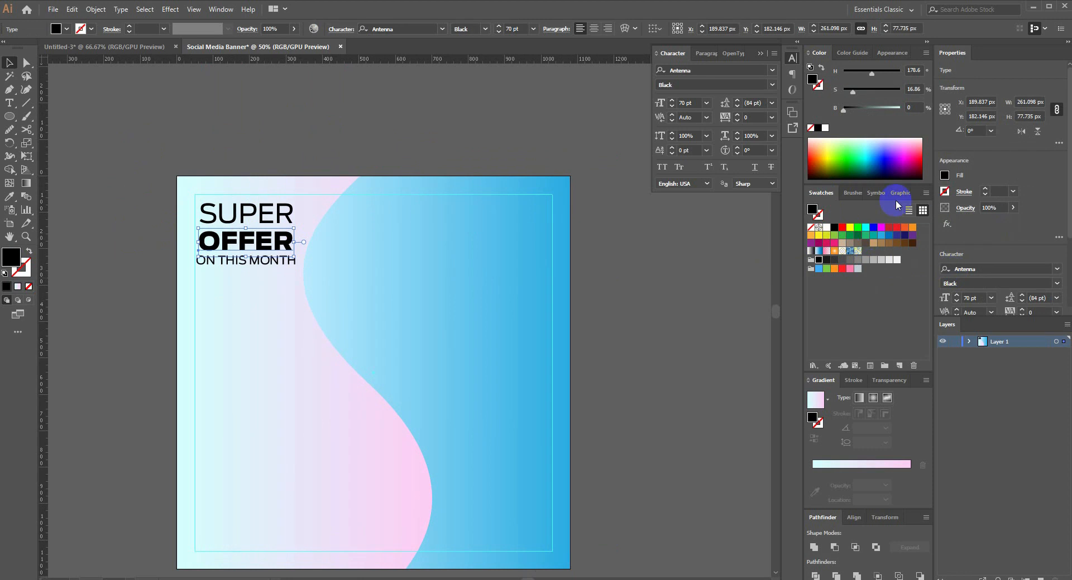
pyautogui.click(885, 160)
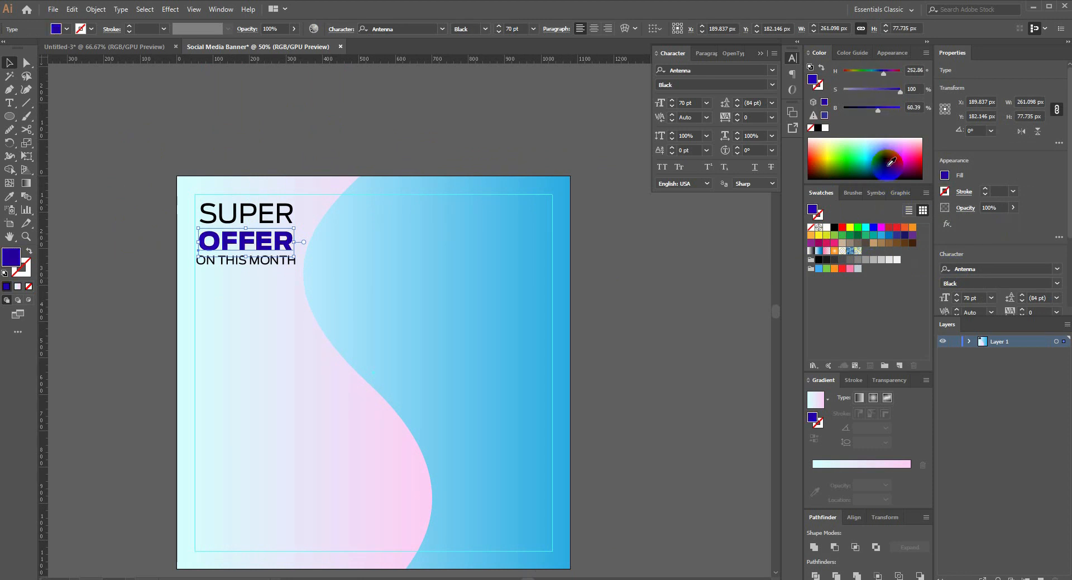
pyautogui.moveTo(892, 108); pyautogui.dragTo(876, 110)
# Step: Give "ON THIS MONTH" the indigo colour sampled from "OFFER", keeping its own font and size
pyautogui.click(282, 260)
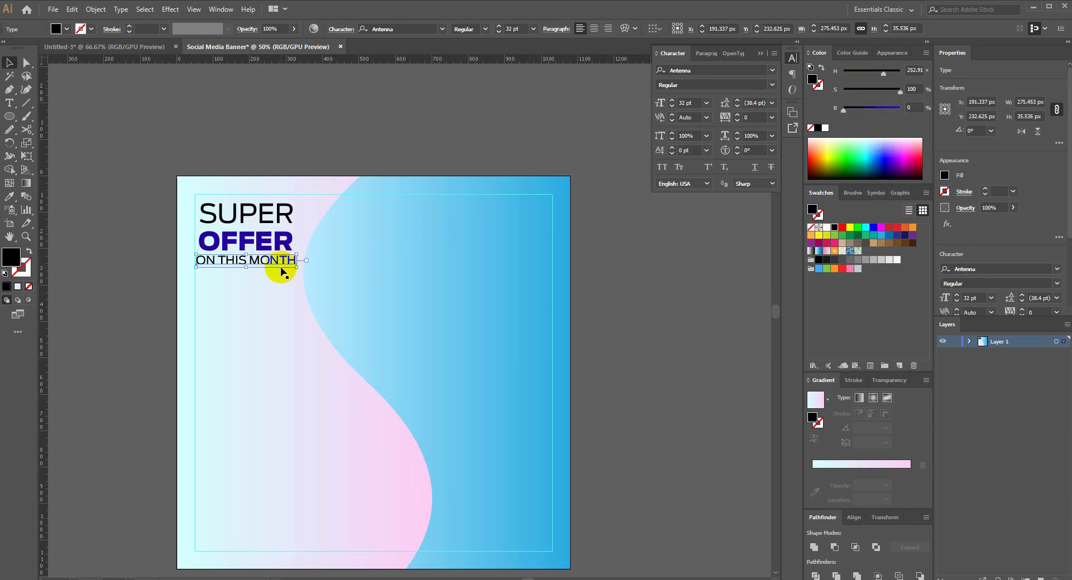
pyautogui.scroll(2, 240, 244)
pyautogui.click(258, 239)
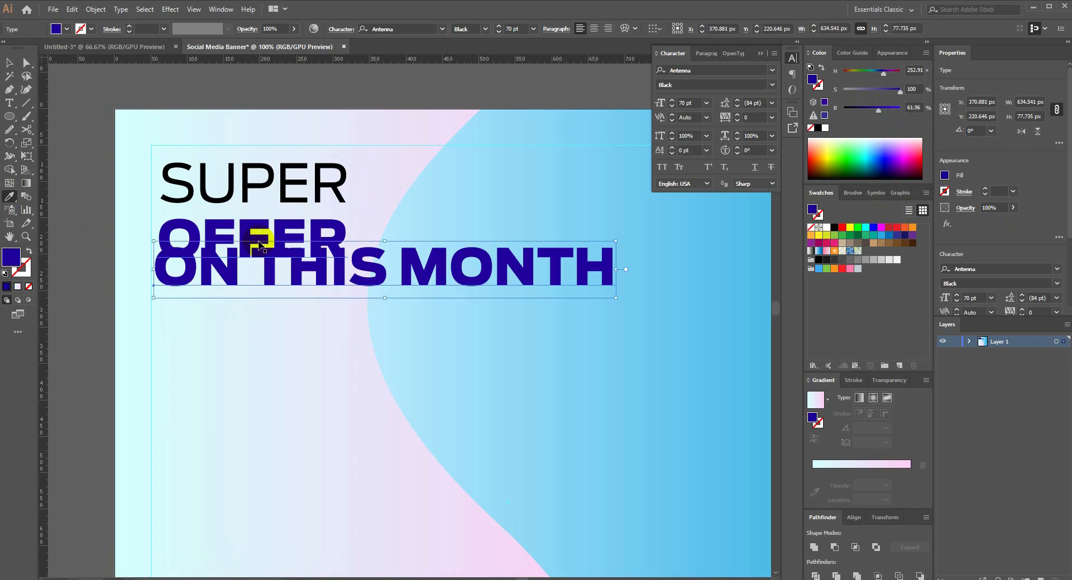
pyautogui.hotkey('ctrl', 'z')
pyautogui.keyDown('shift'); pyautogui.click(255, 232); pyautogui.keyUp('shift')
pyautogui.scroll(-2, 197, 257)
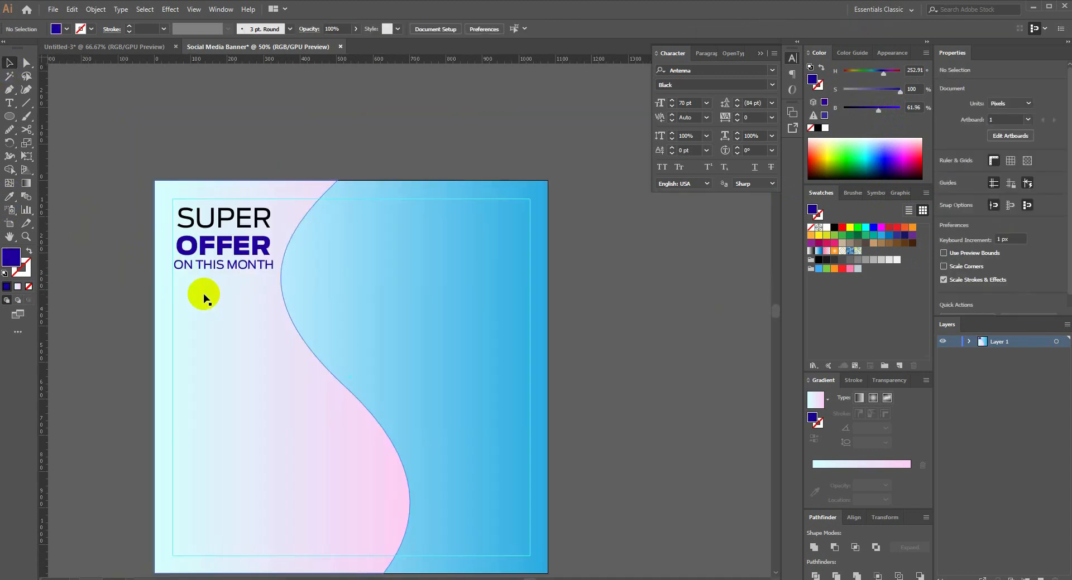
pyautogui.scroll(-1, 313, 294)
pyautogui.scroll(2, 335, 279)
pyautogui.scroll(-2, 360, 223)
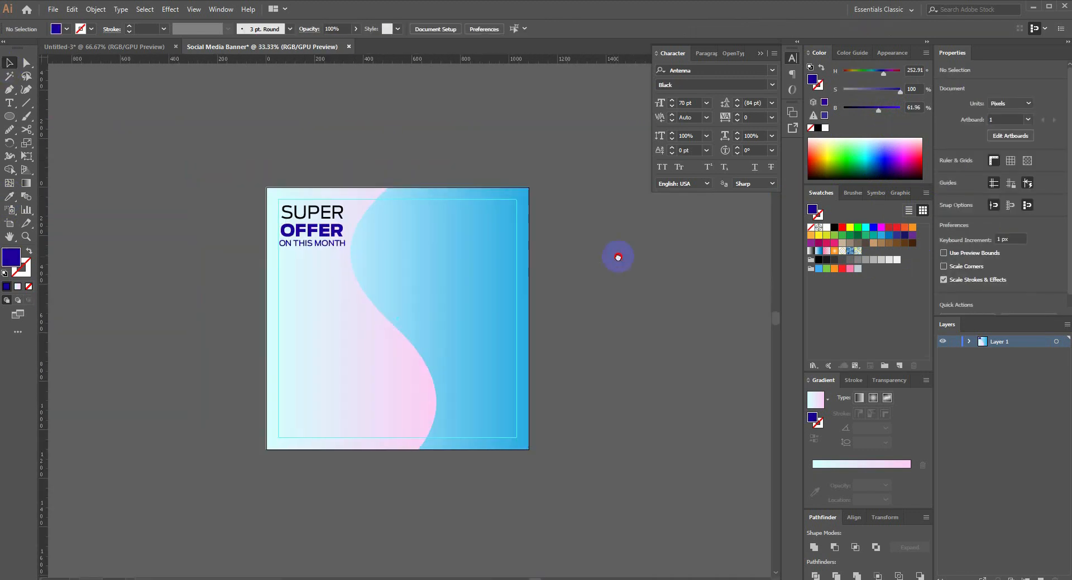
# Step: Draw a circle about 490 px in diameter near the banner's middle and fill it with the 60% brightness grey swatch
pyautogui.press('l')
pyautogui.scroll(1, 359, 277)
pyautogui.moveTo(359, 278); pyautogui.dragTo(469, 429)
pyautogui.click(11, 68)
pyautogui.click(865, 260)
pyautogui.moveTo(399, 325); pyautogui.dragTo(361, 311)
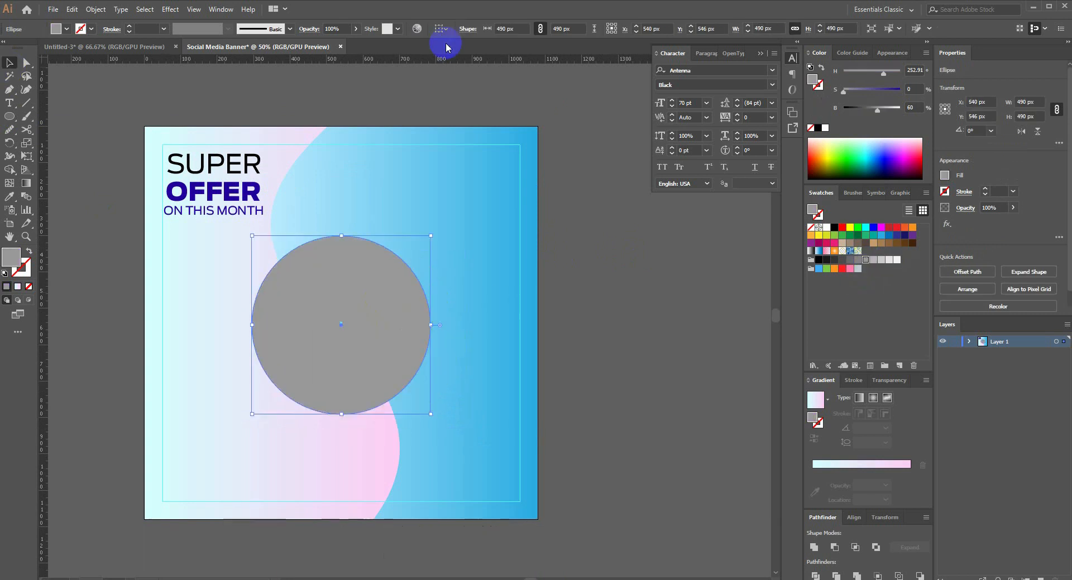
# Step: Centre the grey circle horizontally and vertically on the artboard
pyautogui.click(444, 29)
pyautogui.click(460, 66)
pyautogui.click(476, 29)
pyautogui.click(521, 29)
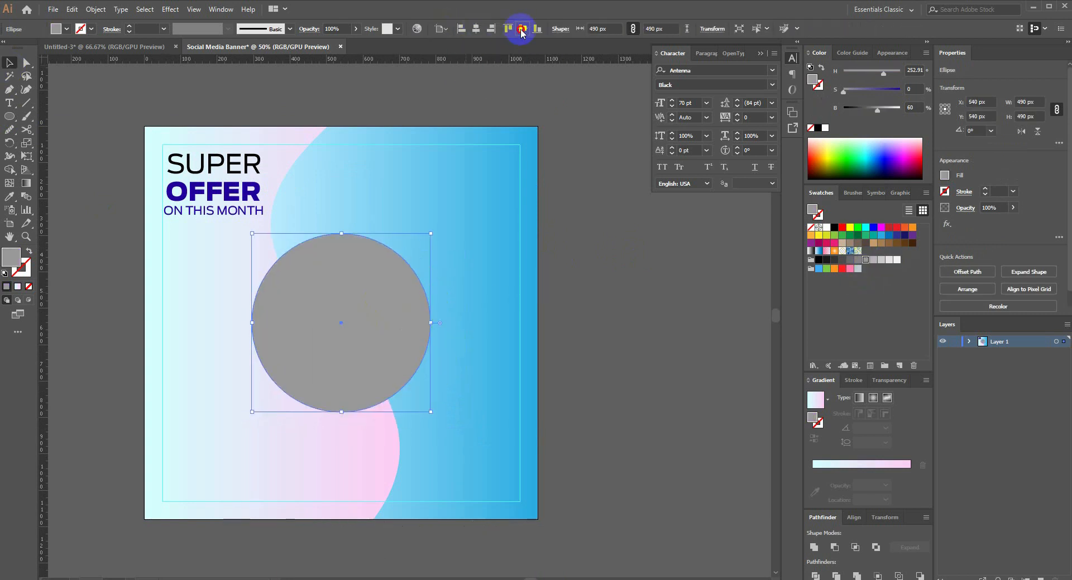
pyautogui.click(637, 259)
# Step: Enlarge the grey circle evenly from its centre to about 600 px in diameter
pyautogui.moveTo(631, 267); pyautogui.dragTo(615, 248)
pyautogui.click(375, 285)
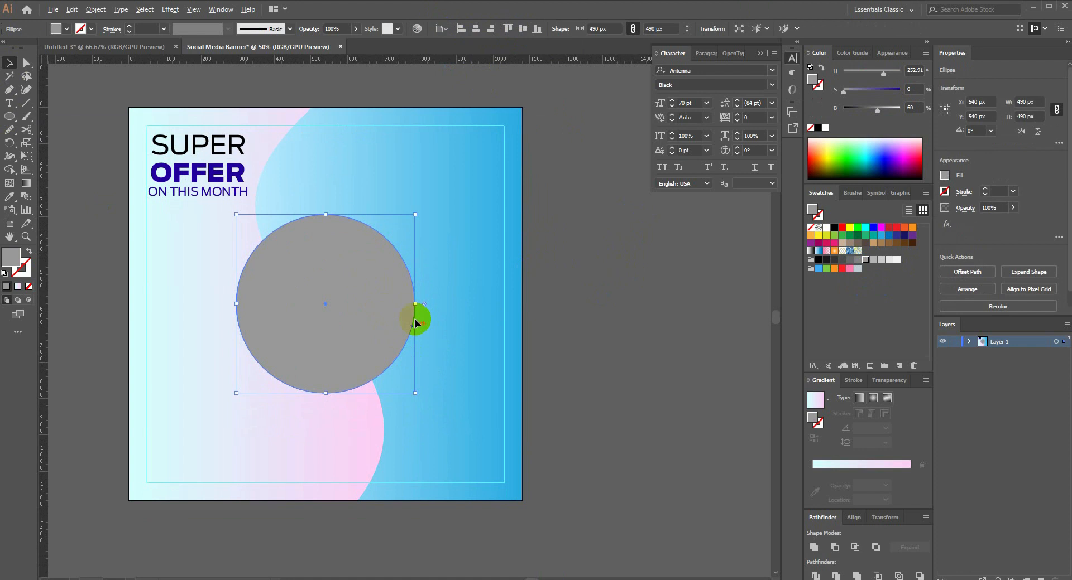
pyautogui.moveTo(414, 304); pyautogui.dragTo(436, 303)
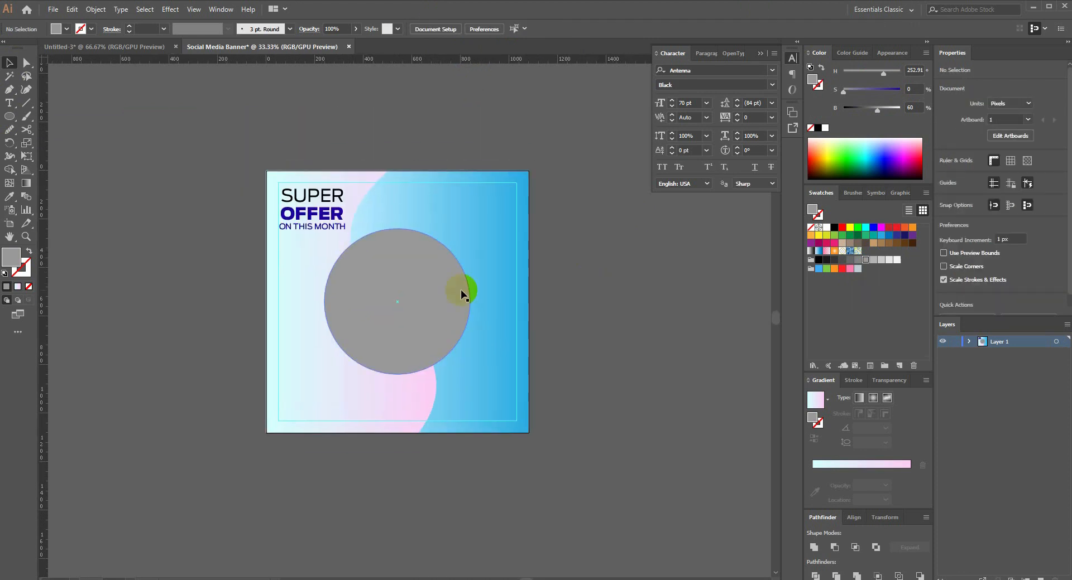
# Step: Place the portrait photo of the woman from the Downloads folder over the grey circle, about 950 px wide
pyautogui.click(460, 292)
pyautogui.hotkey('ctrl', 'shift', 'a')
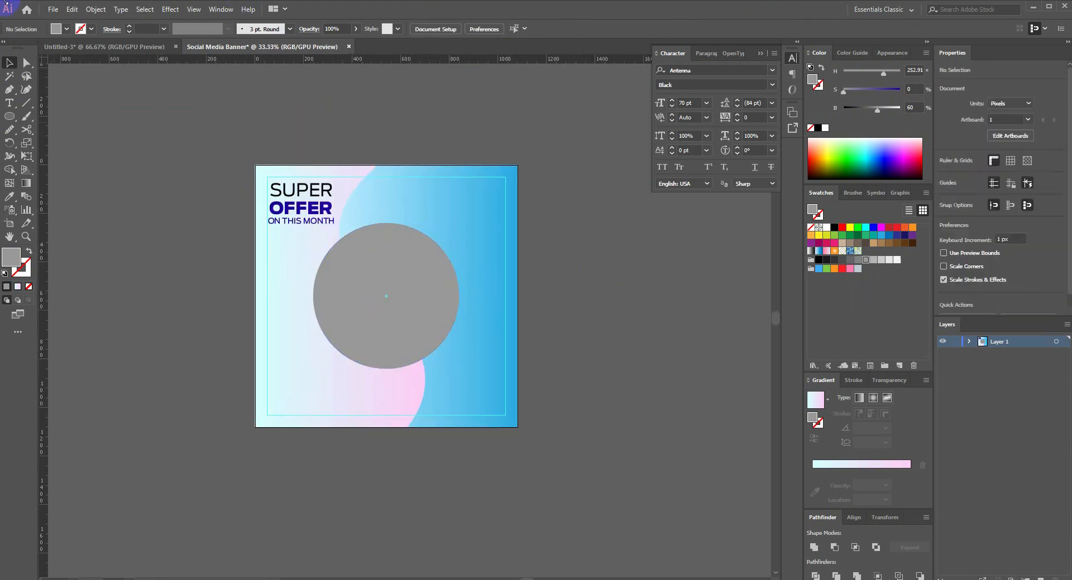
pyautogui.click(53, 9)
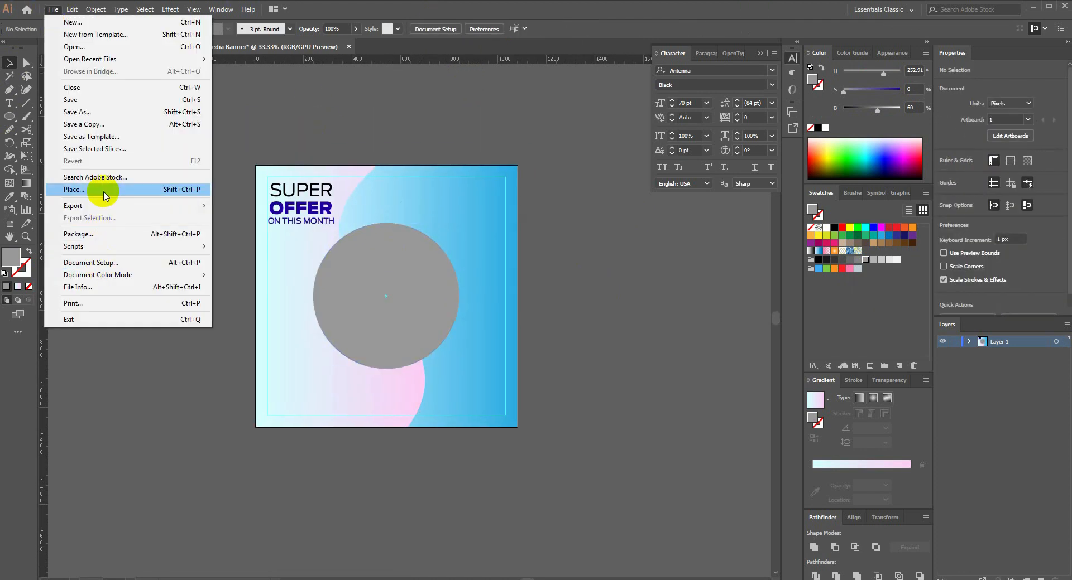
pyautogui.click(201, 190)
pyautogui.click(56, 114)
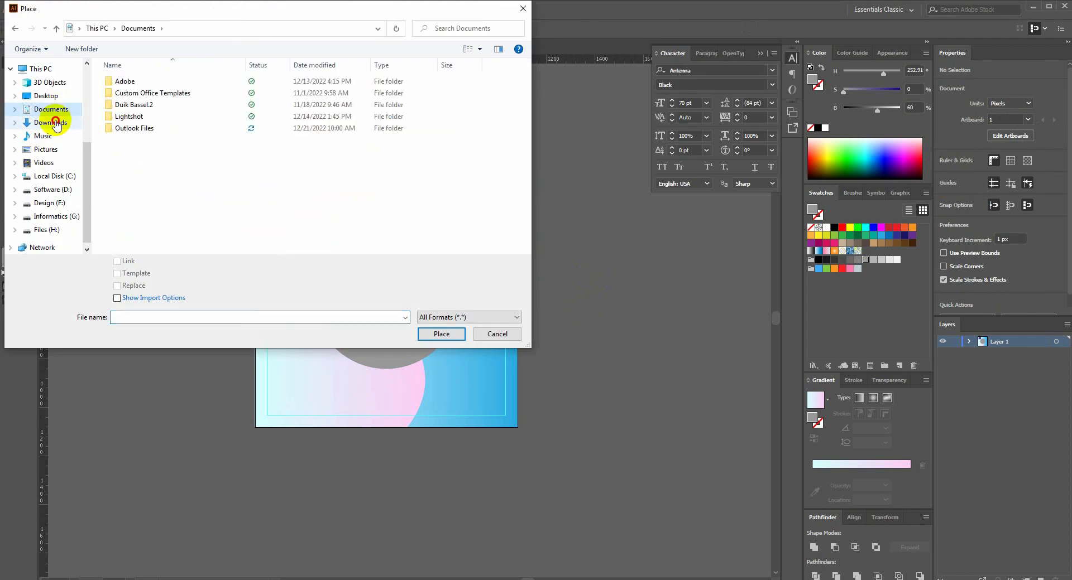
pyautogui.click(50, 122)
pyautogui.doubleClick(143, 89)
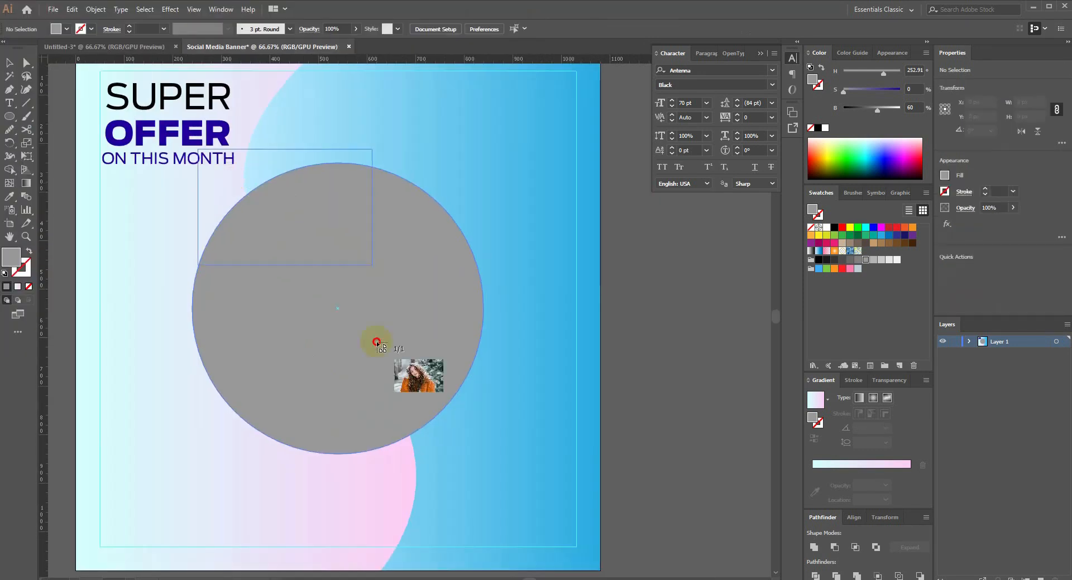
pyautogui.moveTo(376, 341); pyautogui.dragTo(658, 575)
pyautogui.hscroll(1, 415, 201)
pyautogui.moveTo(415, 201); pyautogui.dragTo(346, 204)
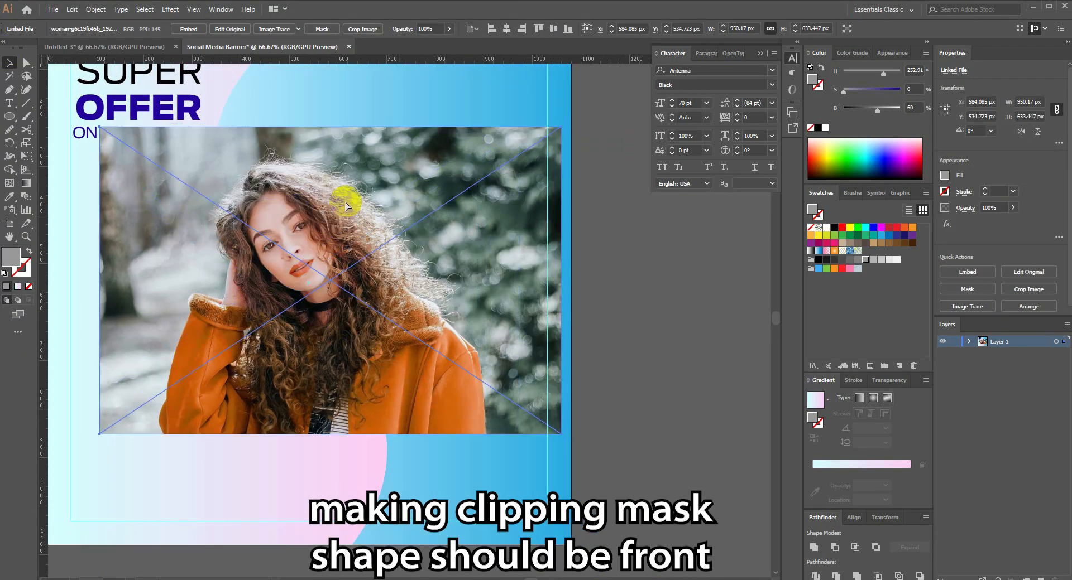
# Step: Send the photo behind the grey circle and lower the circle's opacity to 80%
pyautogui.hotkey('ctrl', '[')
pyautogui.click(598, 241)
pyautogui.click(380, 217)
pyautogui.click(334, 29)
pyautogui.write('70')
pyautogui.press('Return')
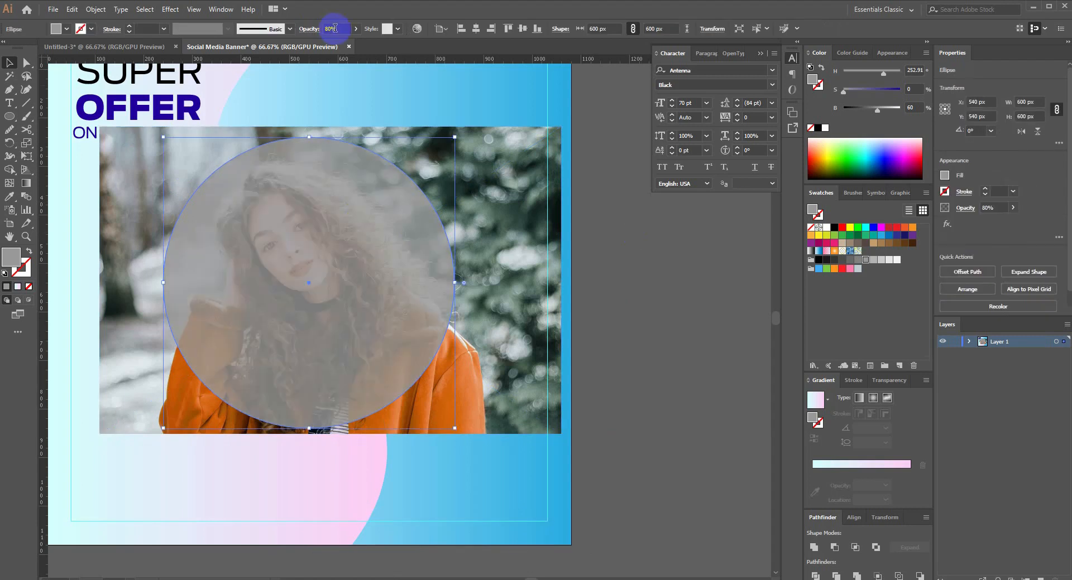
# Step: Shift the photo sideways to frame the woman and clip it with the circle as a clipping mask
pyautogui.click(581, 257)
pyautogui.moveTo(552, 261); pyautogui.dragTo(550, 256)
pyautogui.keyDown('shift'); pyautogui.click(337, 167); pyautogui.keyUp('shift')
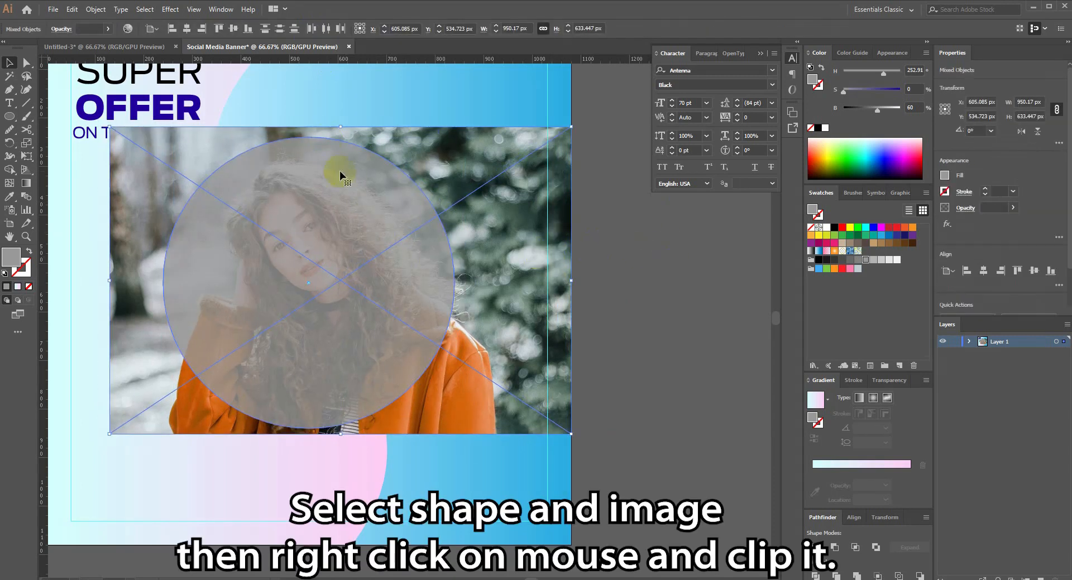
pyautogui.rightClick(426, 136)
pyautogui.click(514, 232)
pyautogui.click(635, 264)
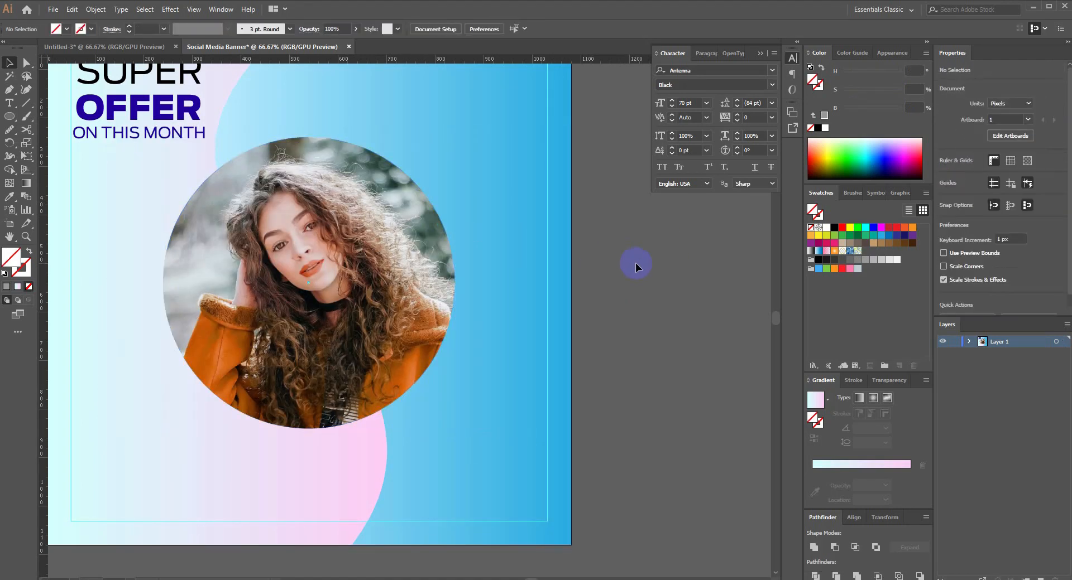
# Step: Draw a circle about 710 px in diameter around the clipped photo, sharing its centre
pyautogui.moveTo(690, 267)
pyautogui.mouseDown()
pyautogui.moveTo(671, 268)
pyautogui.moveTo(702, 278)
pyautogui.mouseUp()
pyautogui.click(299, 287)
pyautogui.scroll(-1, 302, 285)
pyautogui.moveTo(311, 284)
pyautogui.mouseDown()
pyautogui.moveTo(225, 257)
pyautogui.moveTo(313, 292)
pyautogui.mouseUp()
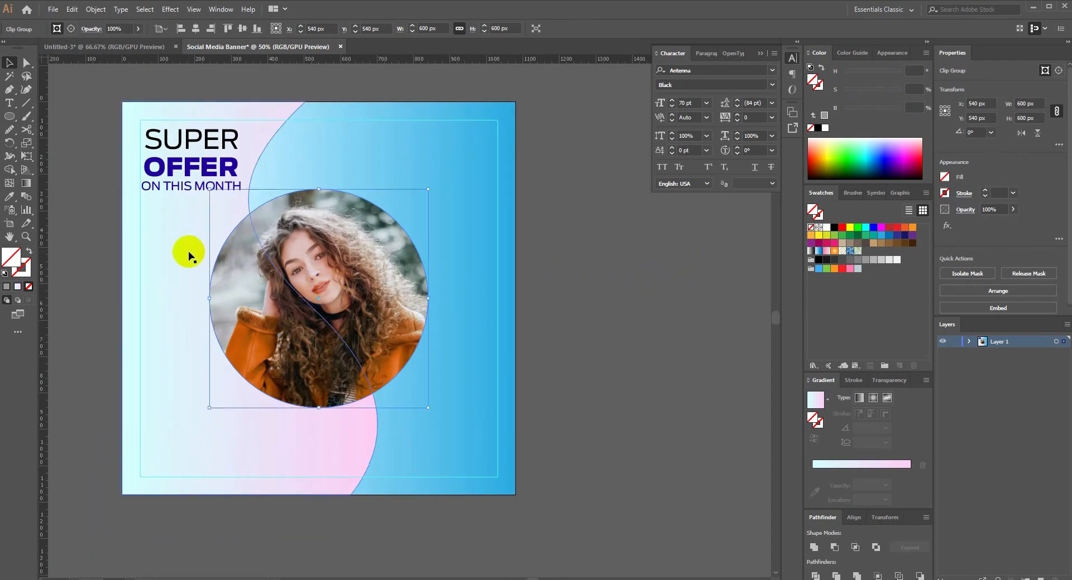
pyautogui.scroll(1, 357, 239)
pyautogui.moveTo(338, 259); pyautogui.dragTo(322, 226)
pyautogui.press('l')
pyautogui.moveTo(315, 286)
pyautogui.mouseDown()
pyautogui.moveTo(383, 323)
pyautogui.moveTo(489, 406)
pyautogui.mouseUp()
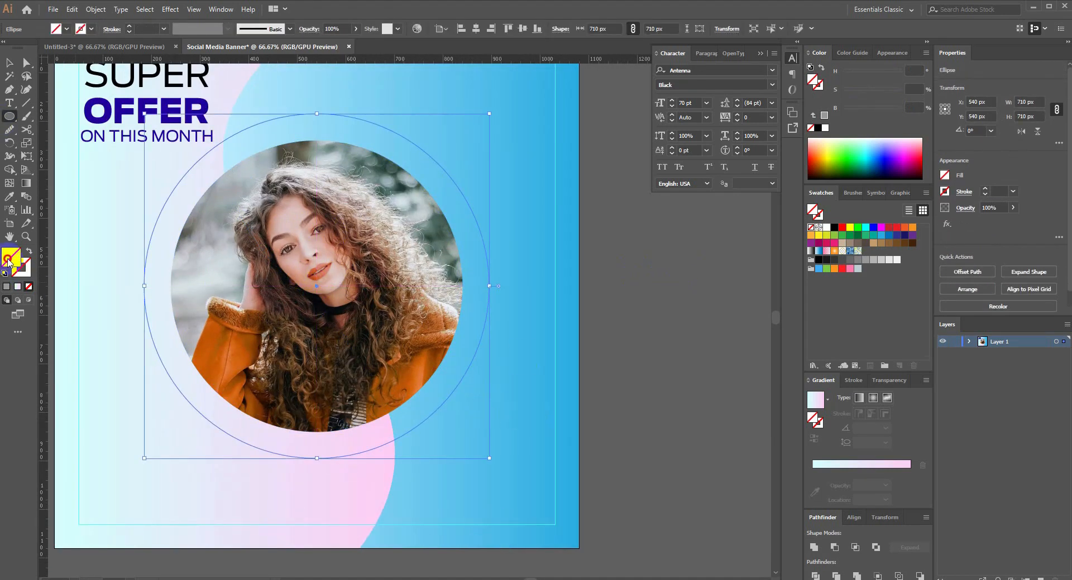
# Step: Give the outer circle a white 8 pt stroke without fill and shrink it evenly from its centre to 680 px
pyautogui.click(8, 287)
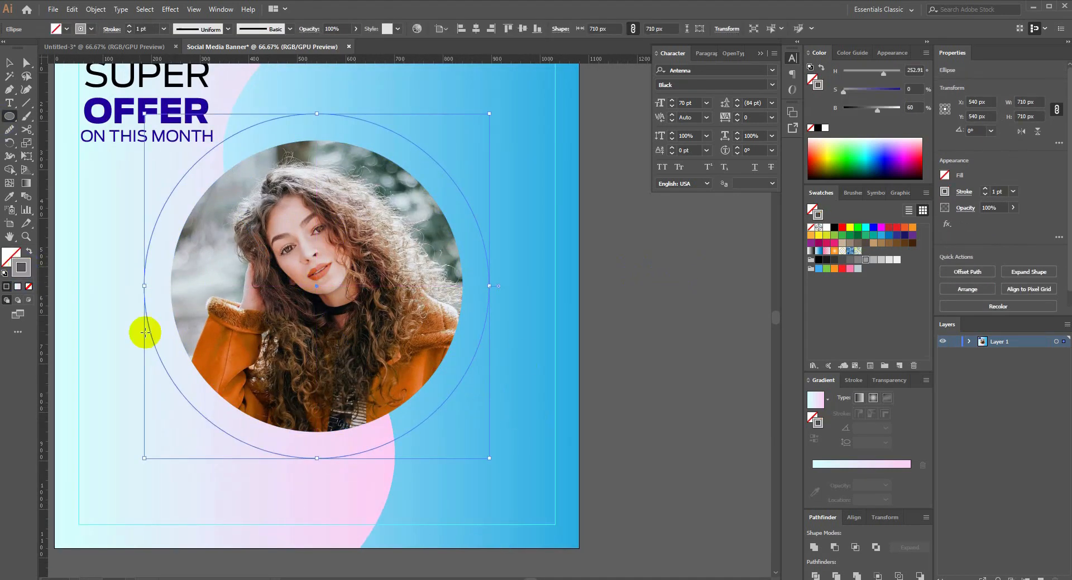
pyautogui.click(824, 130)
pyautogui.scroll(5, 138, 28)
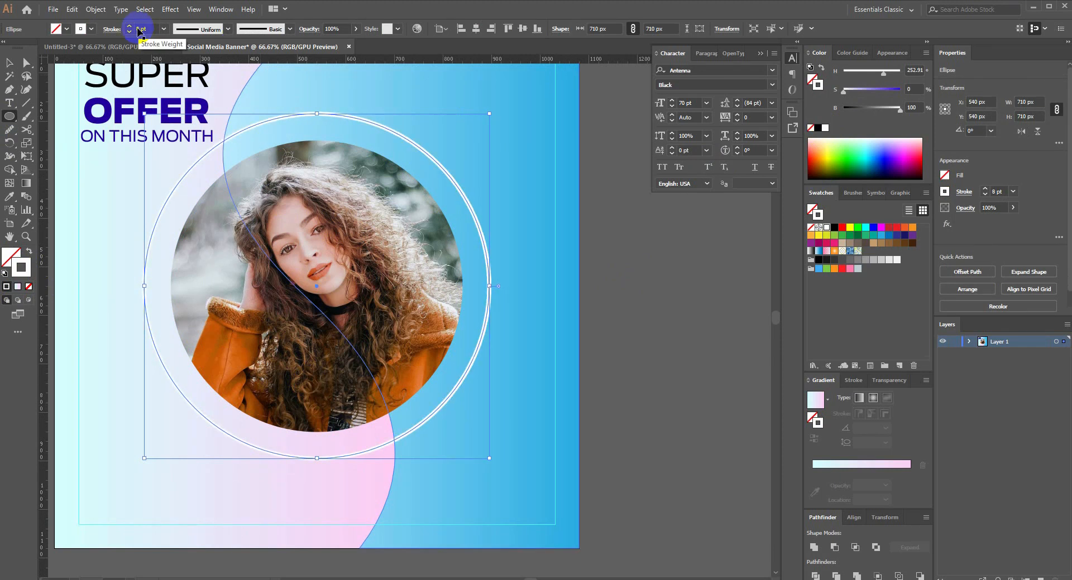
pyautogui.moveTo(489, 114)
pyautogui.mouseDown()
pyautogui.moveTo(479, 110)
pyautogui.moveTo(481, 120)
pyautogui.mouseUp()
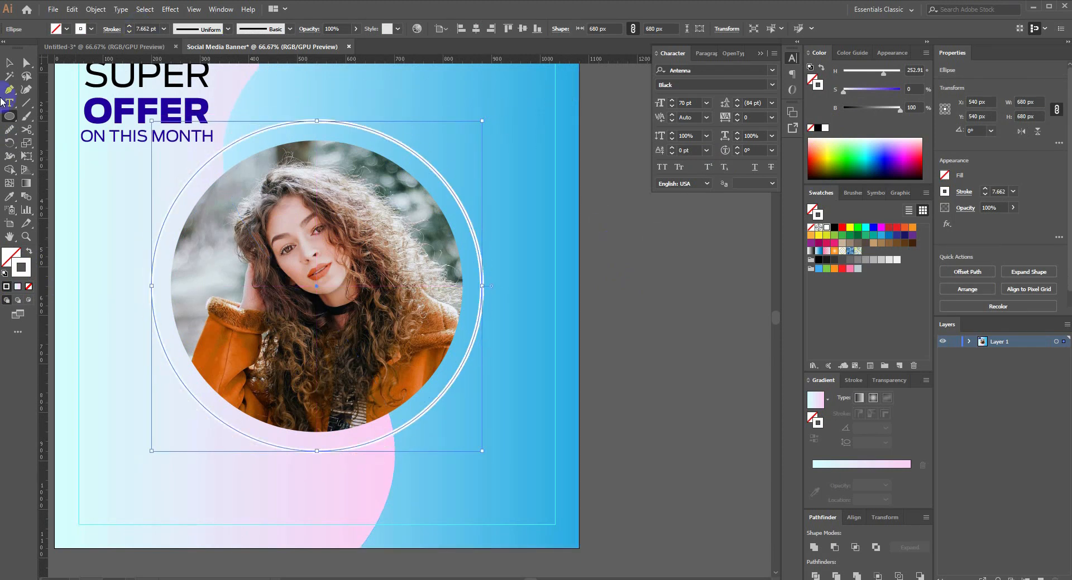
pyautogui.click(640, 254)
# Step: Cut the white ring at its top and bottom anchor points with the Scissors tool
pyautogui.scroll(1, 471, 313)
pyautogui.moveTo(477, 310); pyautogui.dragTo(579, 347)
pyautogui.scroll(-1, 578, 348)
pyautogui.click(497, 278)
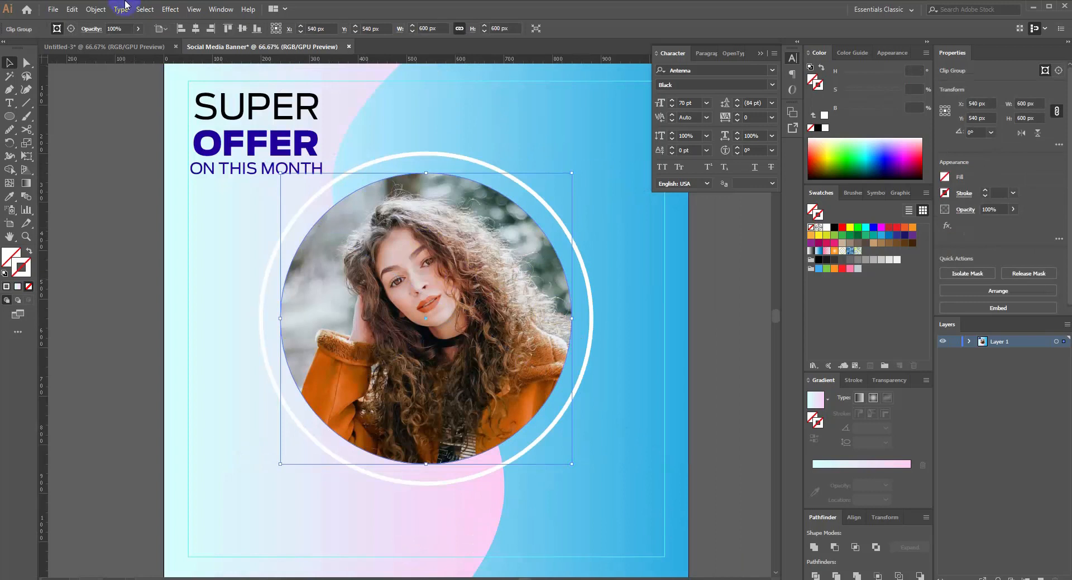
pyautogui.click(530, 187)
pyautogui.moveTo(603, 256); pyautogui.dragTo(567, 253)
pyautogui.scroll(1, 416, 234)
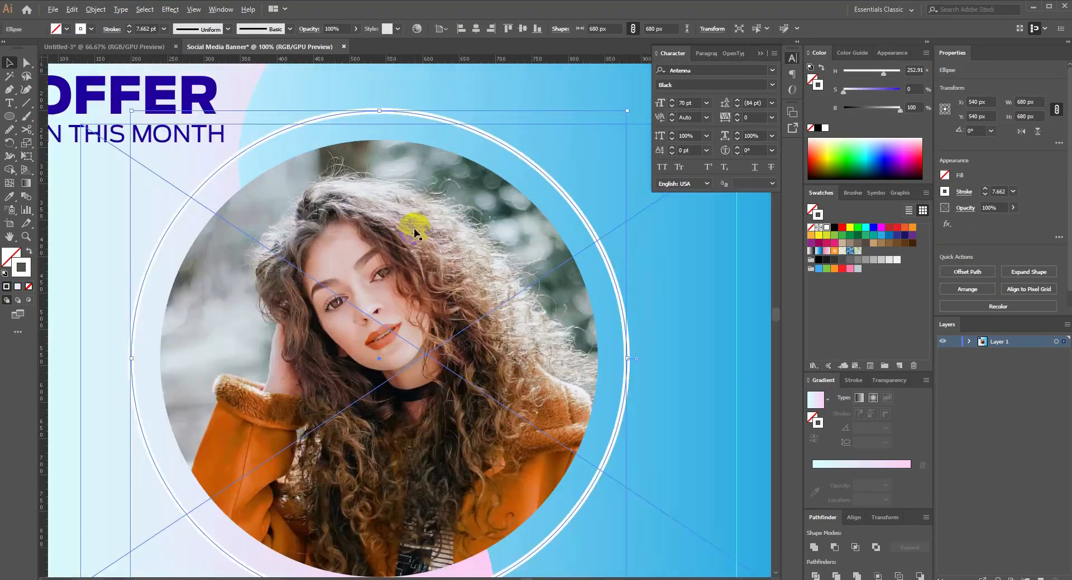
pyautogui.scroll(-1, 415, 234)
pyautogui.rightClick(26, 130)
pyautogui.click(83, 145)
pyautogui.scroll(1, 407, 155)
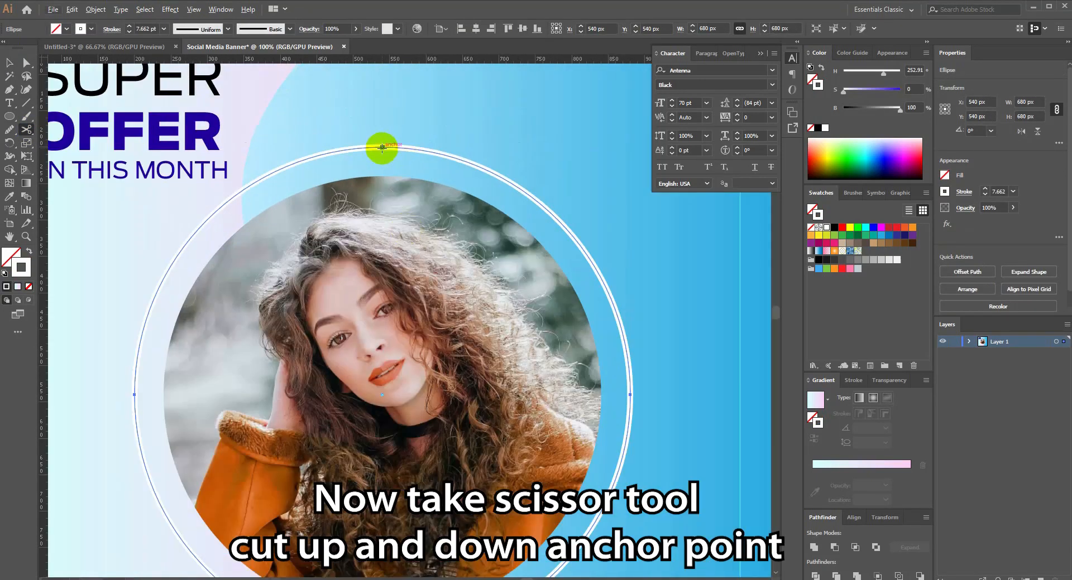
pyautogui.click(381, 148)
pyautogui.scroll(-1, 381, 148)
pyautogui.scroll(1, 391, 448)
pyautogui.moveTo(376, 447); pyautogui.dragTo(382, 335)
pyautogui.scroll(2, 382, 335)
pyautogui.click(355, 422)
pyautogui.scroll(-2, 388, 378)
pyautogui.moveTo(334, 251); pyautogui.dragTo(375, 350)
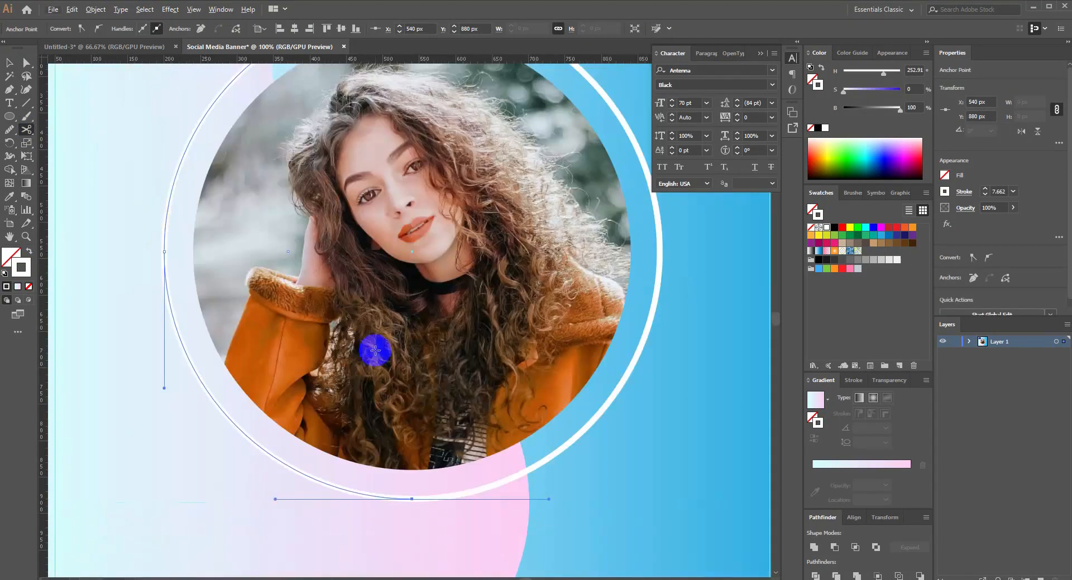
# Step: Delete the left half of the cut white ring
pyautogui.click(7, 66)
pyautogui.moveTo(205, 178); pyautogui.dragTo(270, 268)
pyautogui.click(183, 246)
pyautogui.scroll(-1, 249, 262)
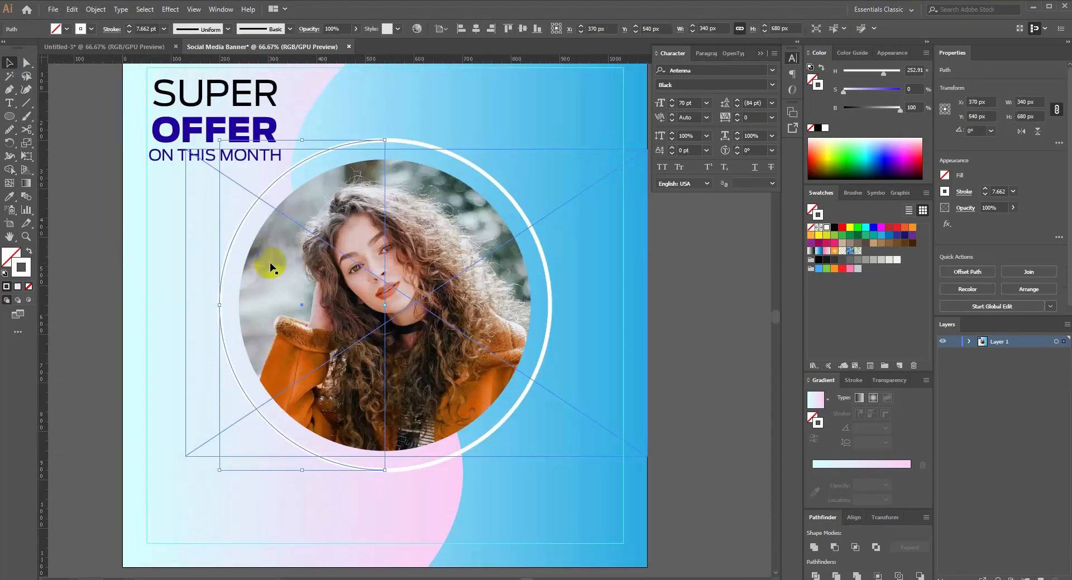
pyautogui.press('Delete')
# Step: Draw a 27 px white dot without stroke and align it with the upper end of the white arc
pyautogui.scroll(1, 440, 216)
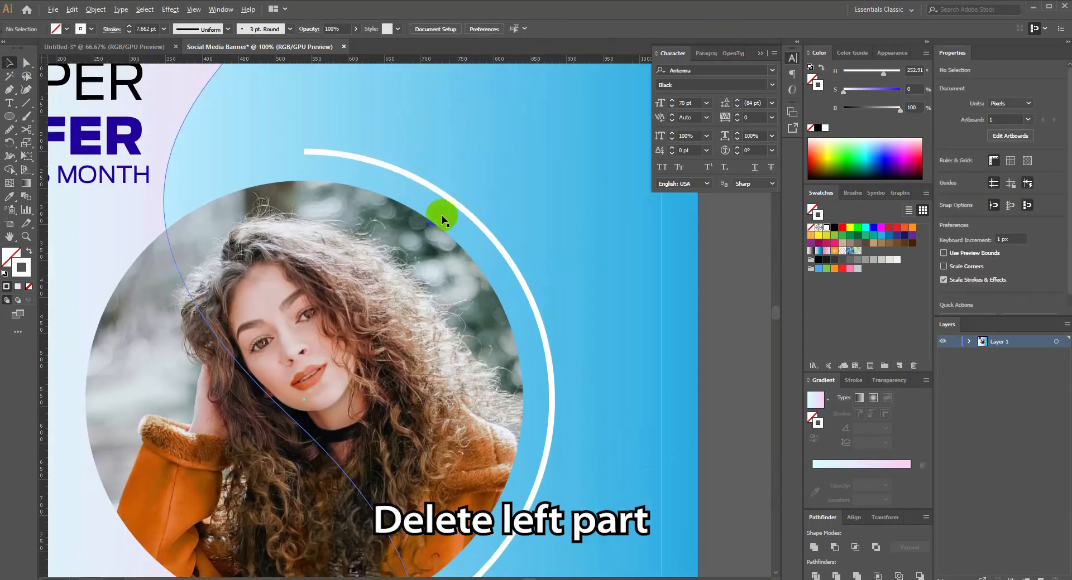
pyautogui.click(9, 116)
pyautogui.scroll(3, 346, 199)
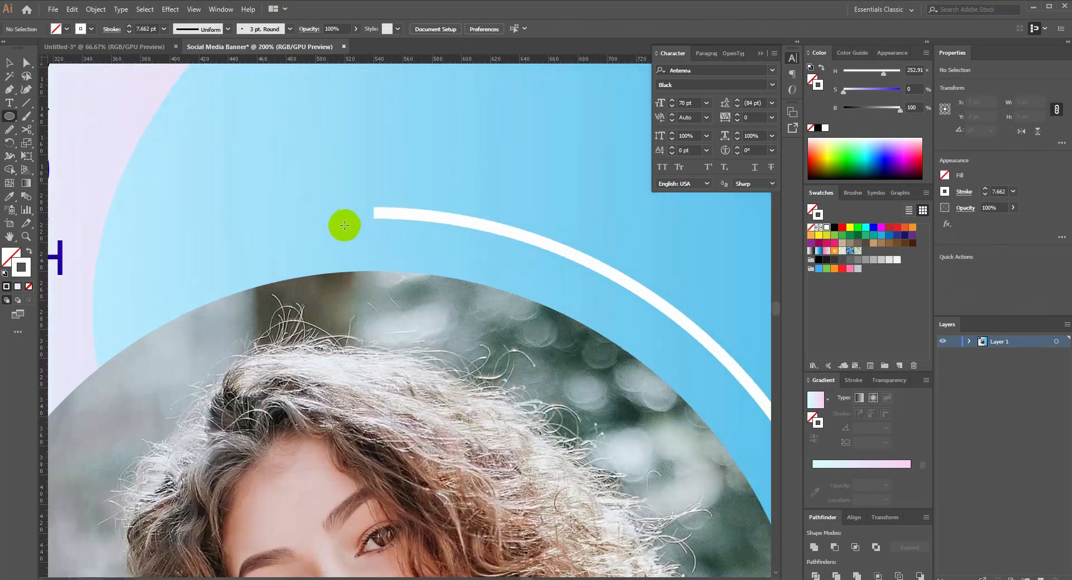
pyautogui.moveTo(399, 207); pyautogui.dragTo(398, 209)
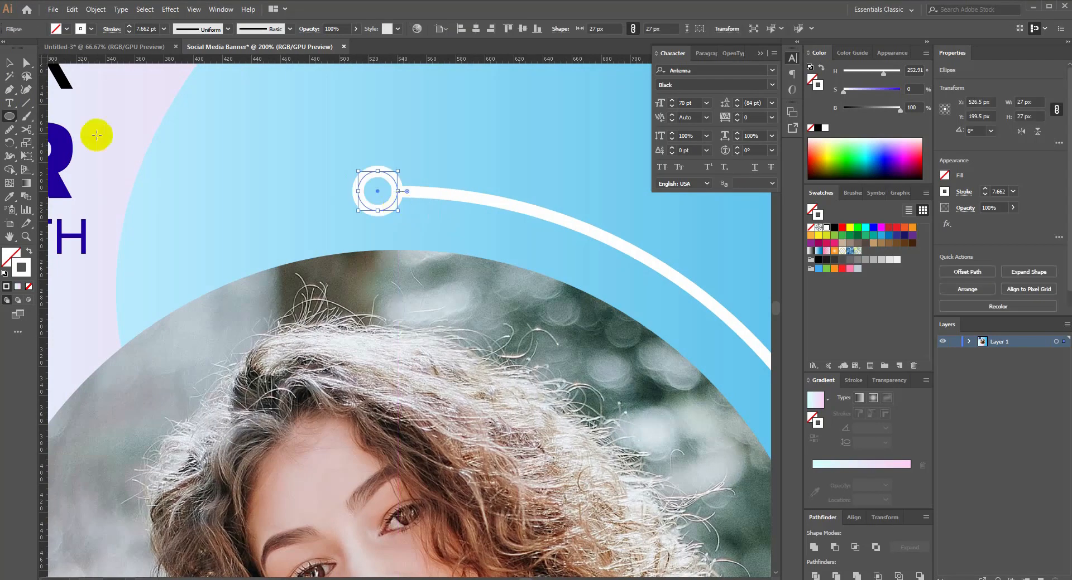
pyautogui.click(29, 252)
pyautogui.click(9, 62)
pyautogui.scroll(1, 342, 195)
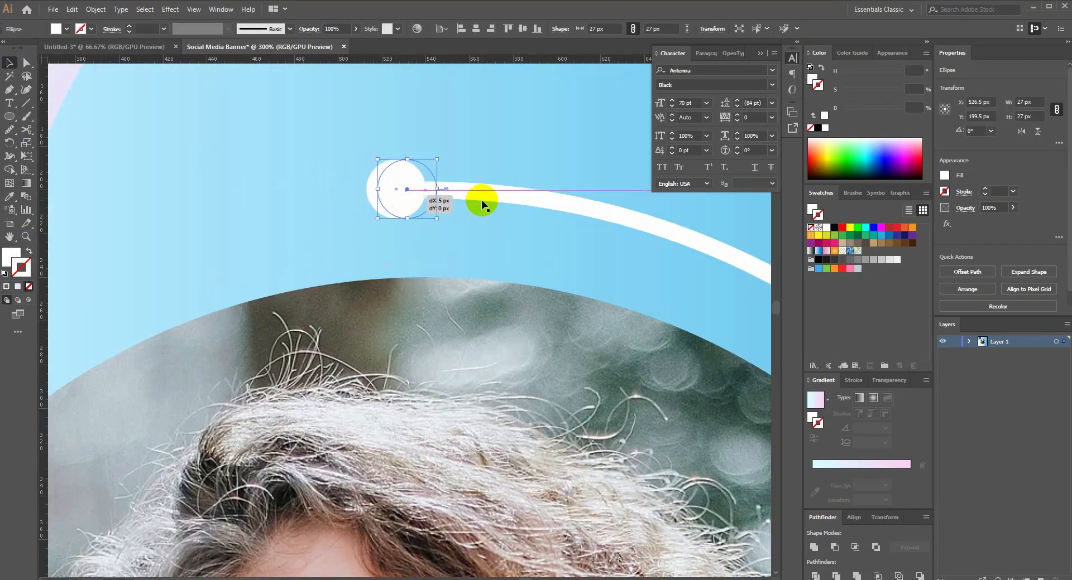
pyautogui.moveTo(481, 205); pyautogui.dragTo(480, 204)
# Step: Copy the white dot straight down to the lower end of the arc
pyautogui.scroll(-3, 430, 200)
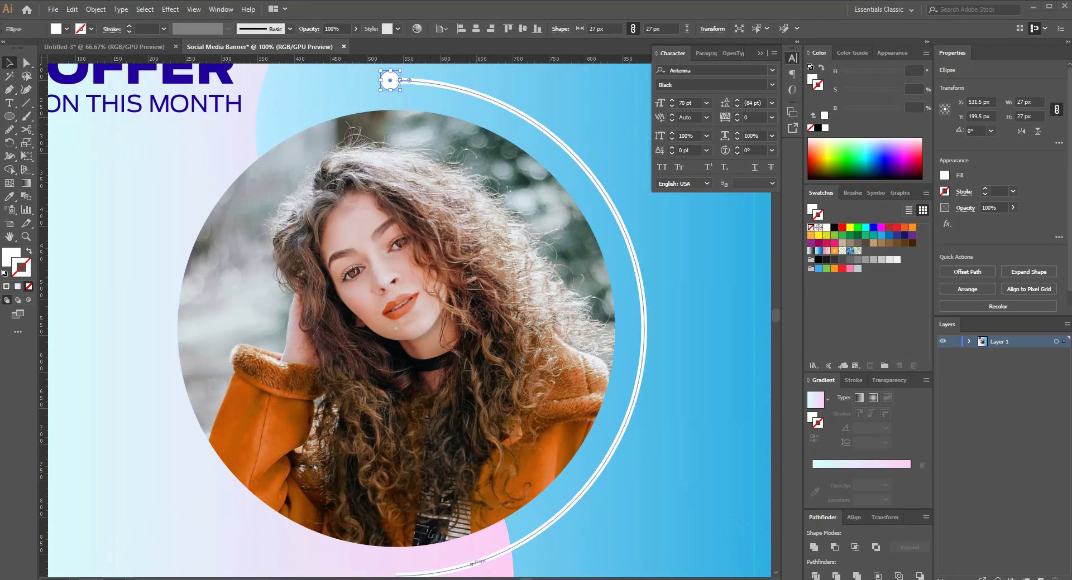
pyautogui.scroll(1, 459, 159)
pyautogui.scroll(-1, 427, 136)
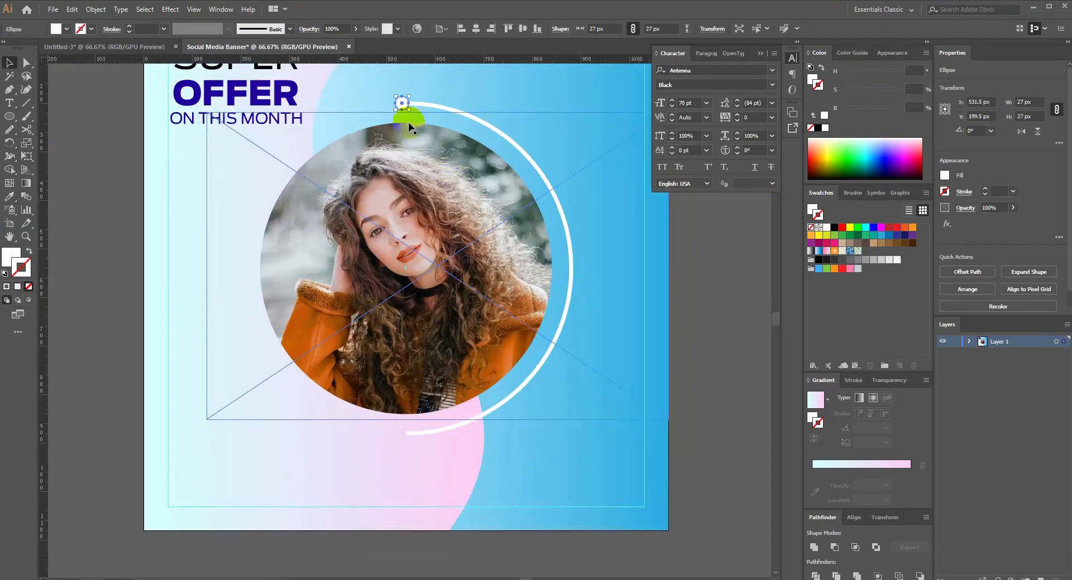
pyautogui.moveTo(407, 289); pyautogui.dragTo(410, 437)
pyautogui.scroll(2, 409, 439)
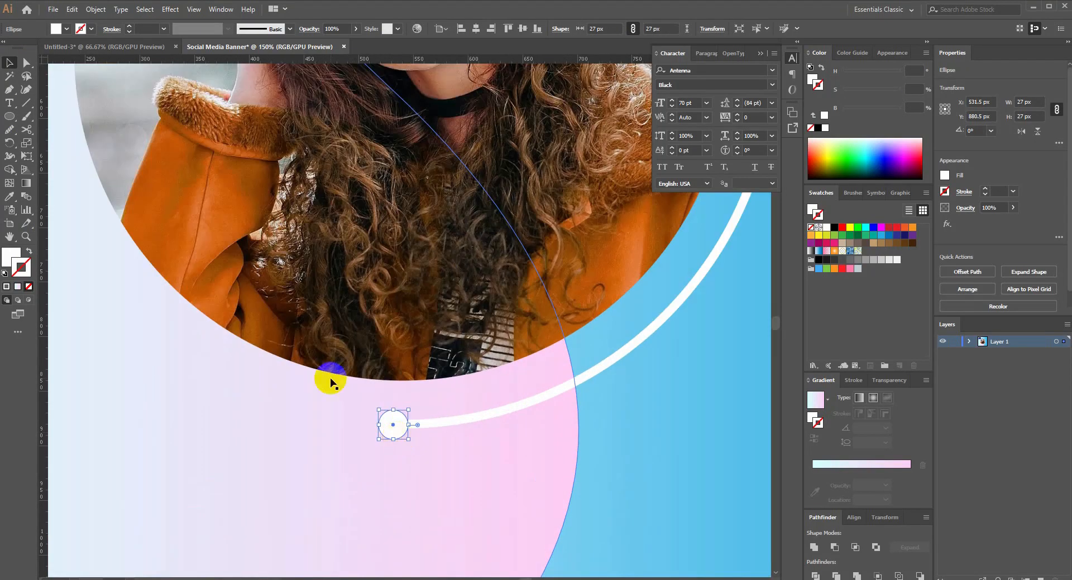
pyautogui.scroll(-1, 330, 380)
pyautogui.moveTo(223, 332); pyautogui.dragTo(318, 343)
pyautogui.click(61, 261)
# Step: Add a Multiply drop shadow to the clipped photo with 75% opacity, 0 px X and Y offsets and 10 px blur
pyautogui.scroll(-1, 61, 261)
pyautogui.moveTo(147, 275); pyautogui.dragTo(221, 400)
pyautogui.click(450, 215)
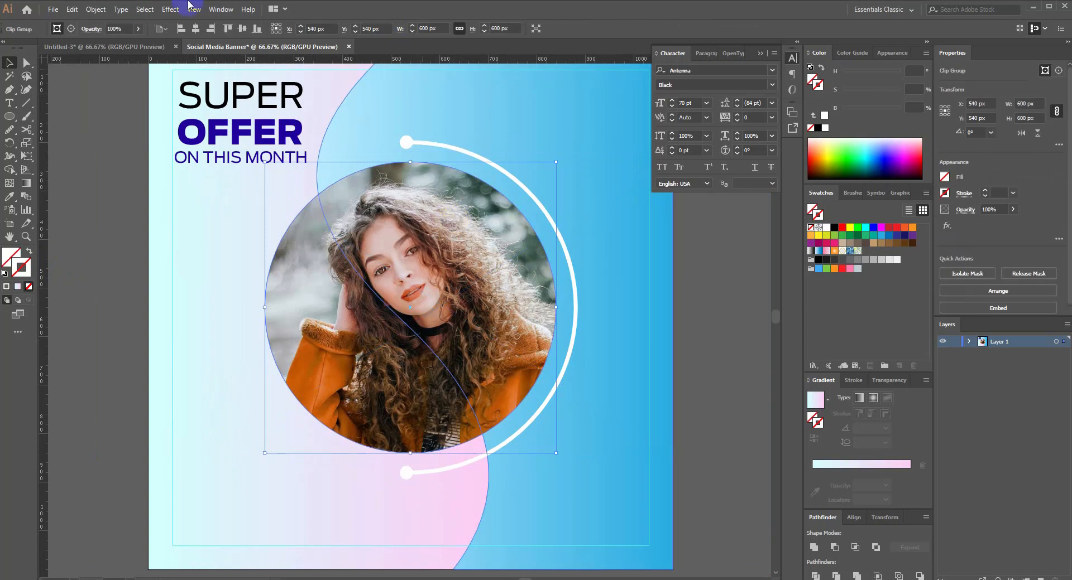
pyautogui.click(166, 10)
pyautogui.moveTo(214, 136)
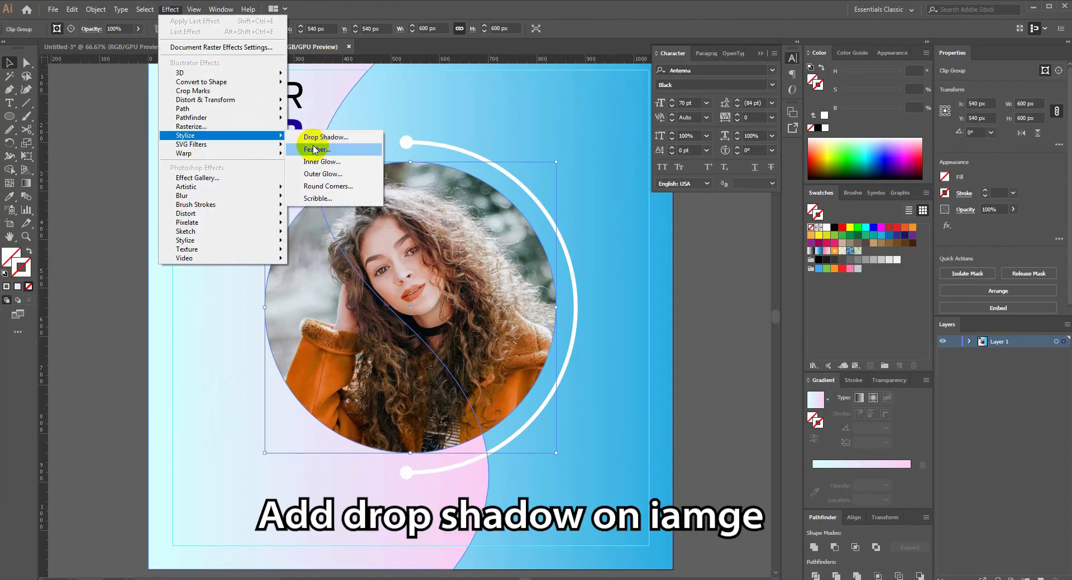
pyautogui.click(332, 135)
pyautogui.click(704, 243)
pyautogui.click(750, 182)
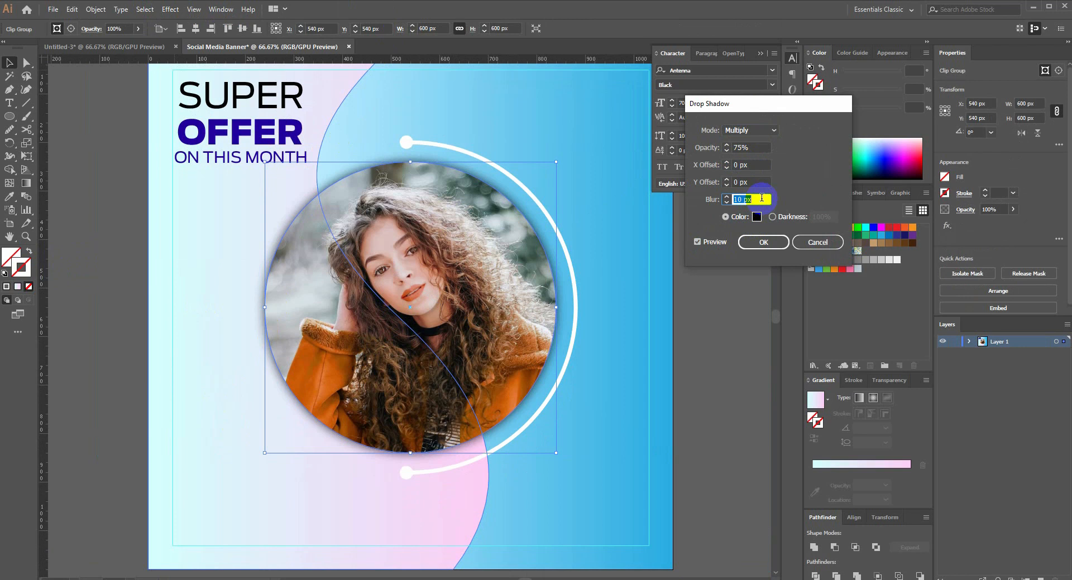
pyautogui.click(763, 242)
pyautogui.click(689, 304)
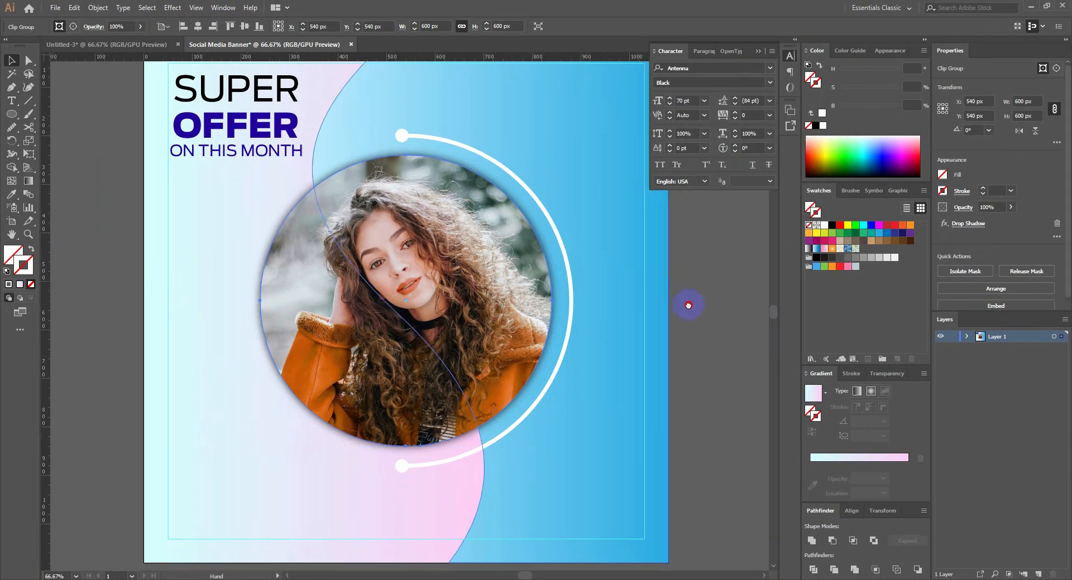
# Step: Draw a circle about 152 px in diameter over the photo's left edge and fill it white
pyautogui.hotkey('ctrl', '-')
pyautogui.moveTo(629, 278); pyautogui.dragTo(747, 277)
pyautogui.hotkey('ctrl', '+')
pyautogui.press('l')
pyautogui.hotkey('ctrl', '+')
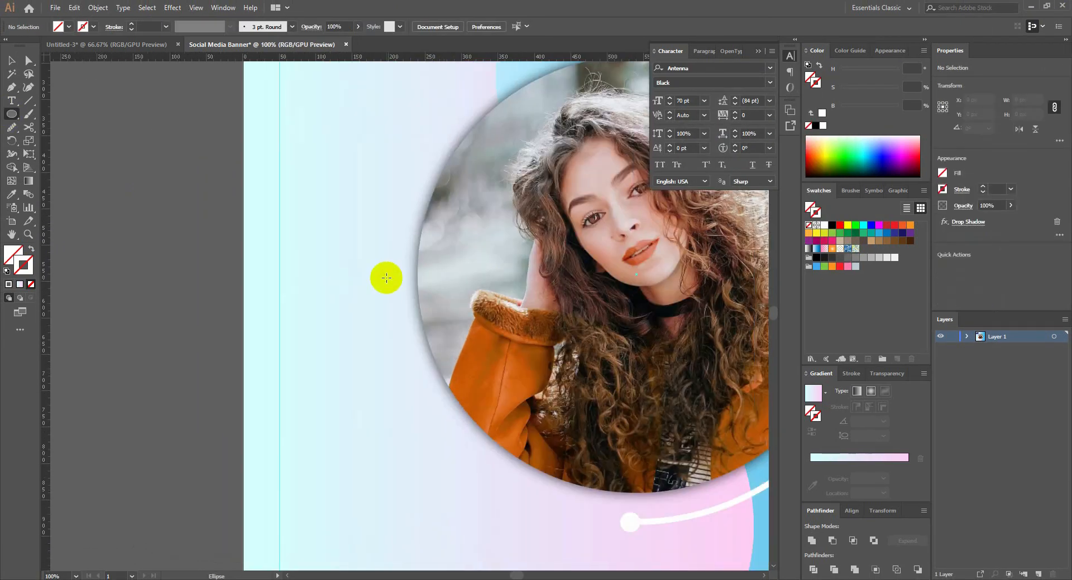
pyautogui.moveTo(398, 236); pyautogui.dragTo(509, 347)
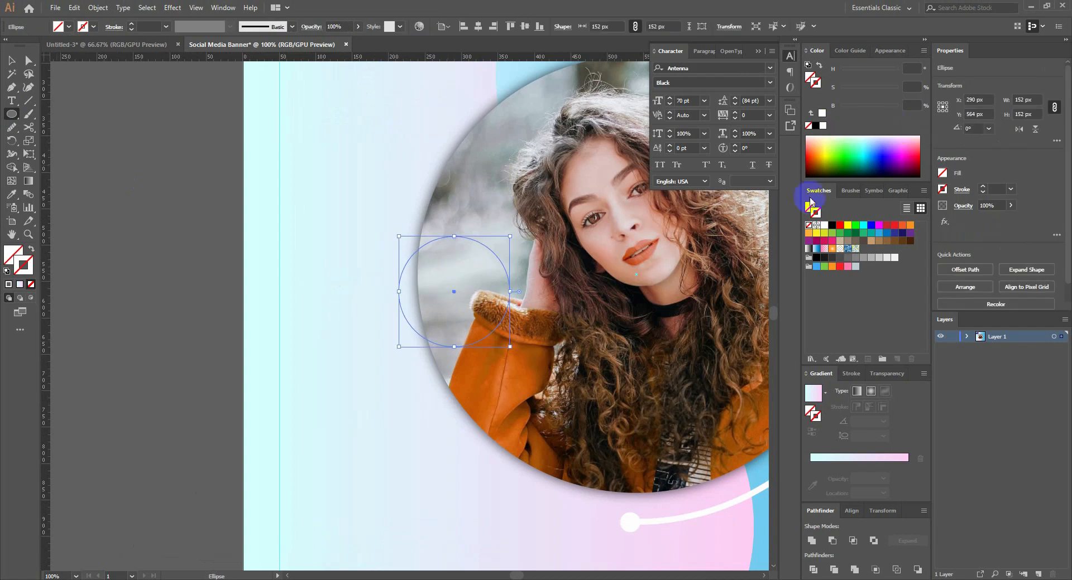
pyautogui.click(822, 127)
# Step: Move the 152 px white circle outward to straddle the photo's left edge and centre it vertically on the artboard
pyautogui.click(13, 60)
pyautogui.hotkey('ctrl', '+')
pyautogui.moveTo(396, 271); pyautogui.dragTo(327, 274)
pyautogui.hotkey('ctrl', '-')
pyautogui.hotkey('ctrl', '-')
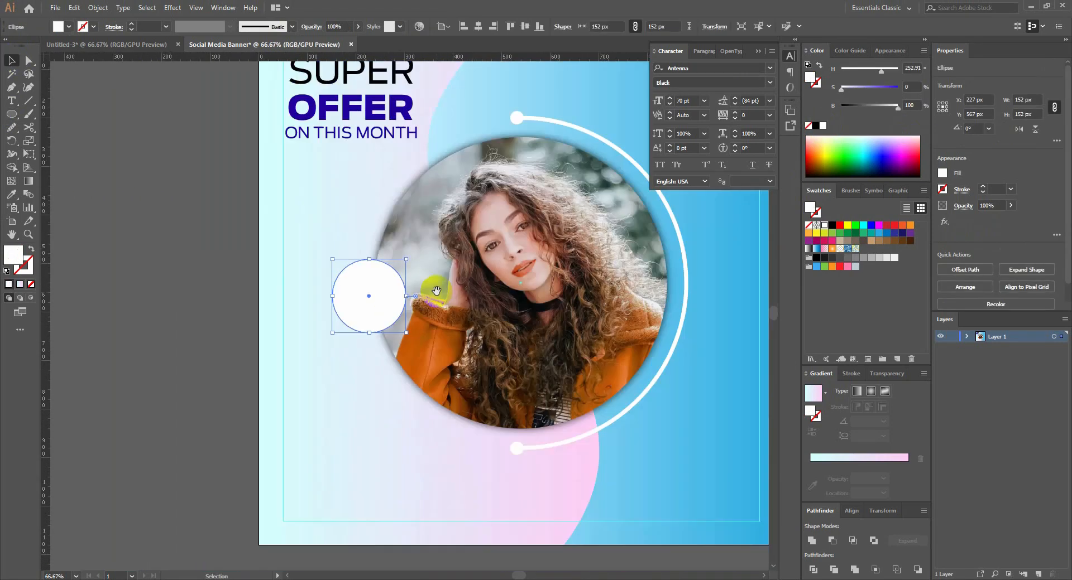
pyautogui.moveTo(436, 289); pyautogui.dragTo(294, 272)
pyautogui.click(524, 26)
pyautogui.click(267, 223)
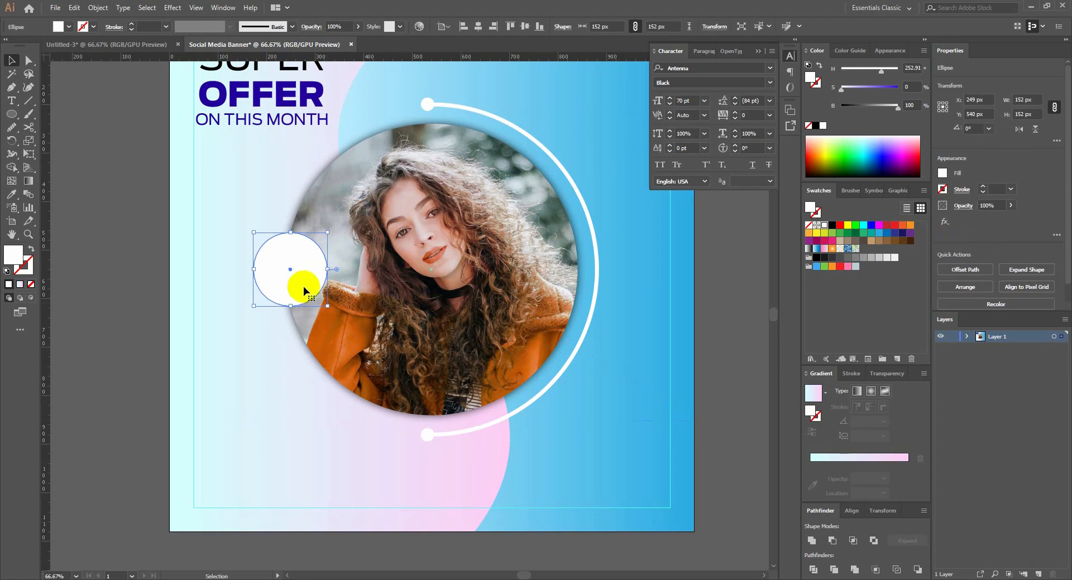
pyautogui.click(119, 239)
pyautogui.moveTo(119, 240); pyautogui.dragTo(163, 258)
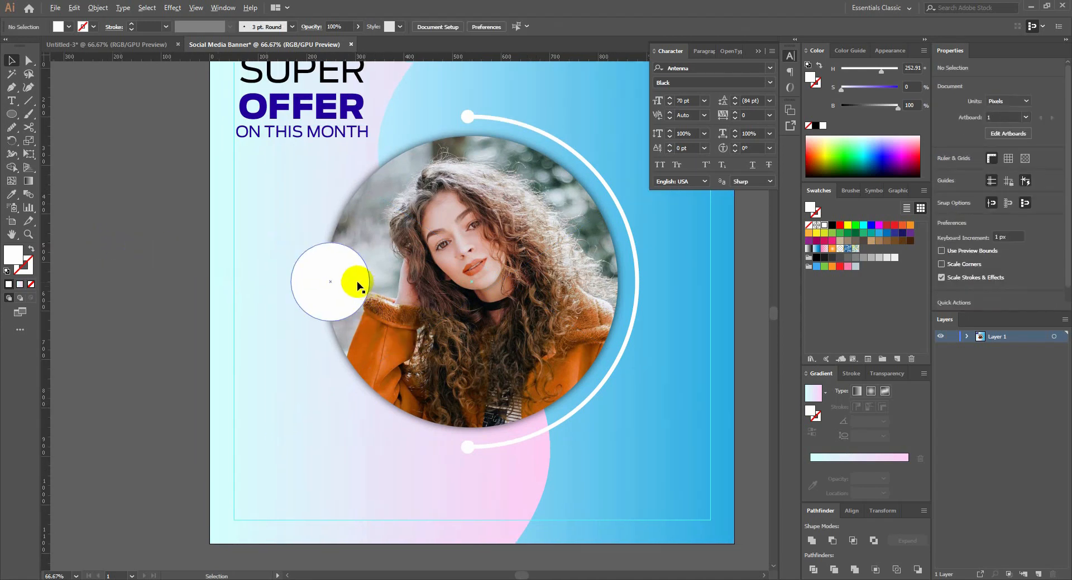
pyautogui.scroll(-1, 357, 286)
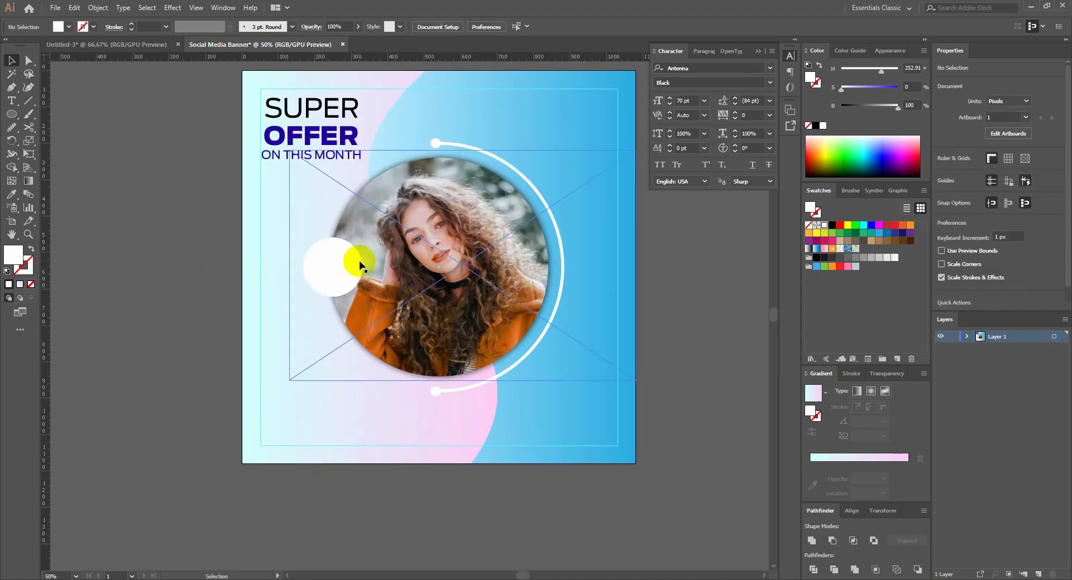
# Step: Fill the white circle on the photo's edge with the background's blue gradient and copy it about 9 px outward, away from the photo
pyautogui.click(350, 261)
pyautogui.press('i')
pyautogui.click(579, 167)
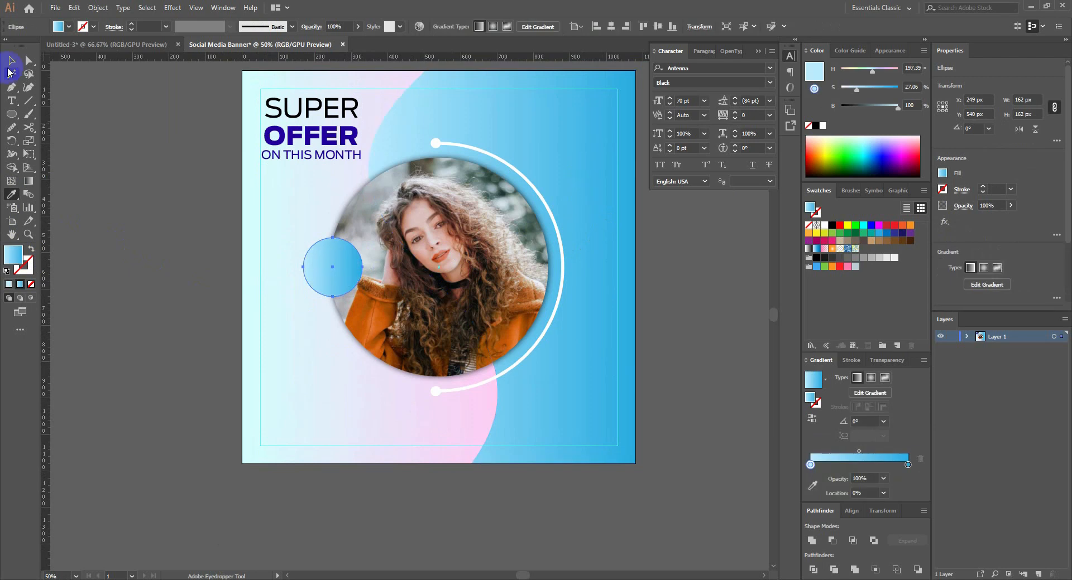
pyautogui.scroll(2, 257, 293)
pyautogui.moveTo(392, 254)
pyautogui.mouseDown()
pyautogui.moveTo(380, 254)
pyautogui.moveTo(389, 254)
pyautogui.mouseUp()
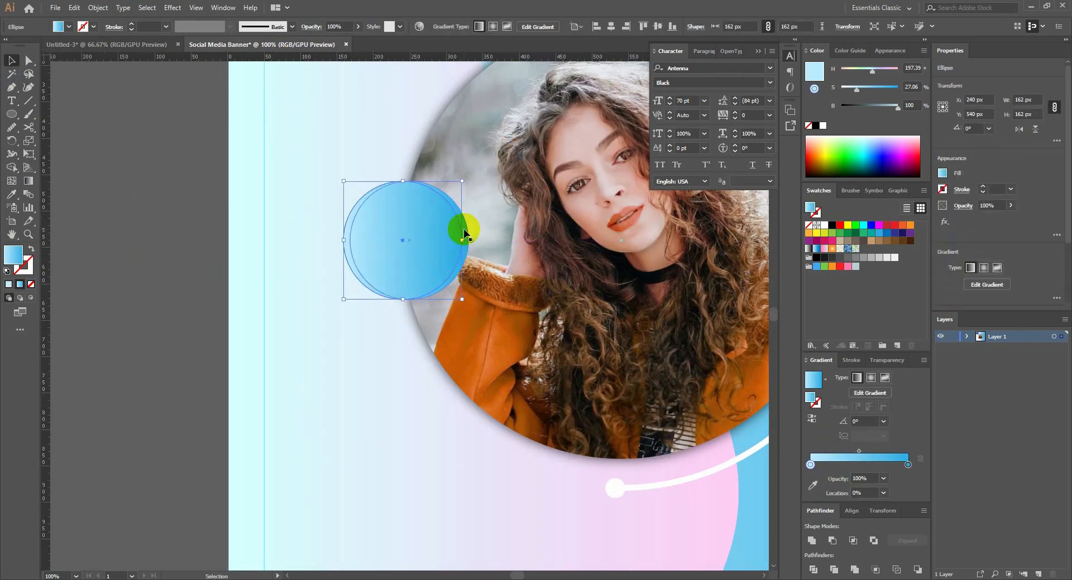
pyautogui.rightClick(392, 226)
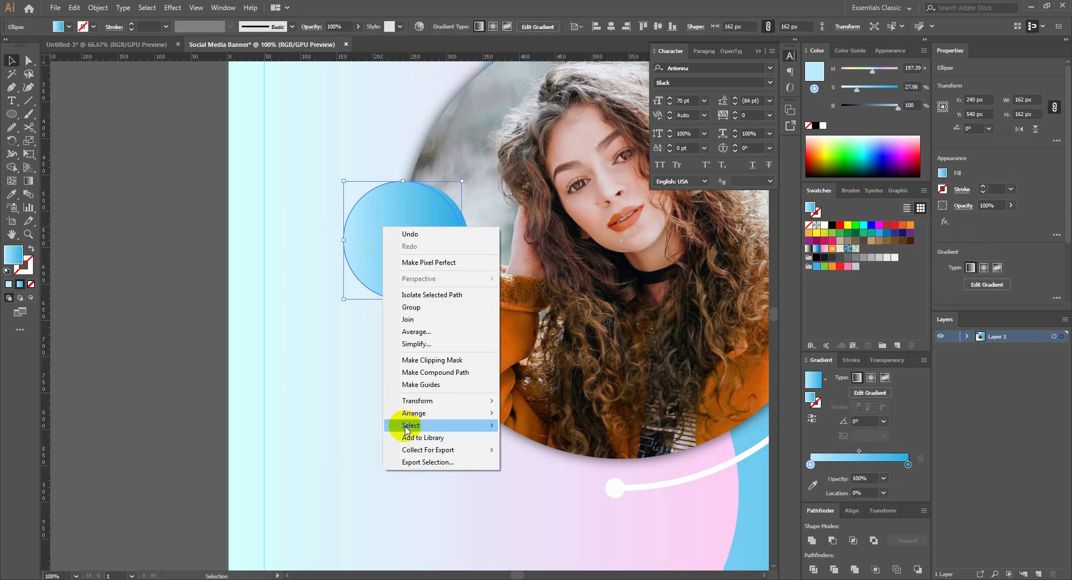
pyautogui.moveTo(440, 413)
pyautogui.click(535, 450)
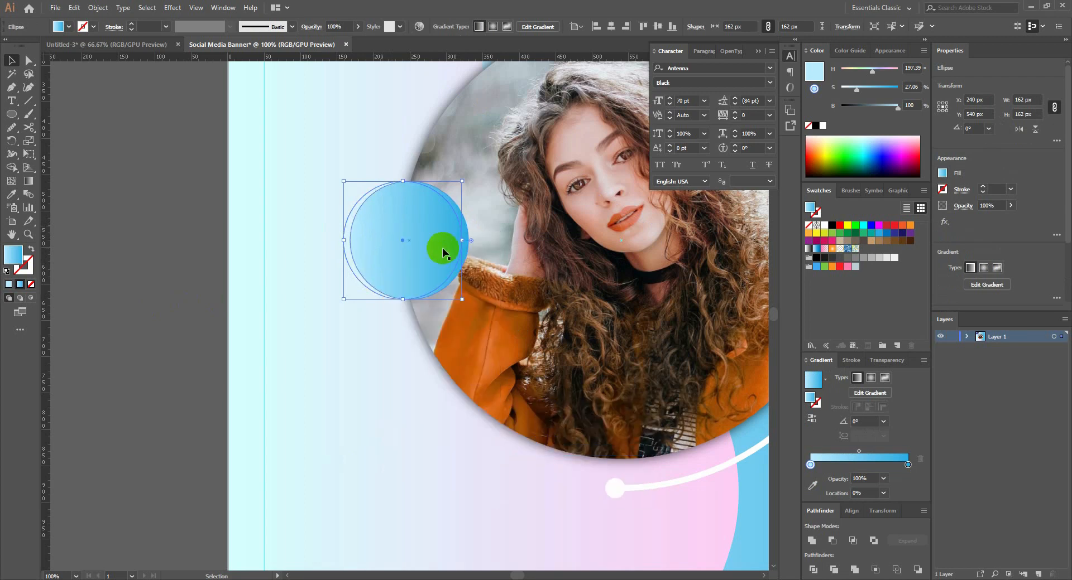
pyautogui.hotkey('ctrl', 'z')
# Step: Send the offset gradient circle copy one level backward and fill the rear circle white
pyautogui.rightClick(421, 210)
pyautogui.moveTo(489, 395)
pyautogui.click(593, 423)
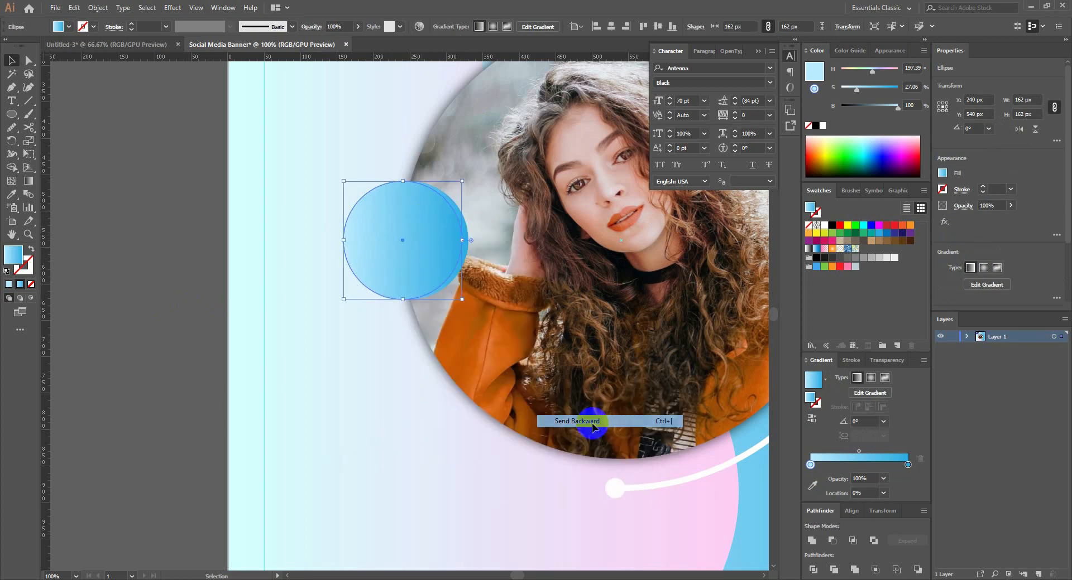
pyautogui.click(128, 257)
pyautogui.click(411, 239)
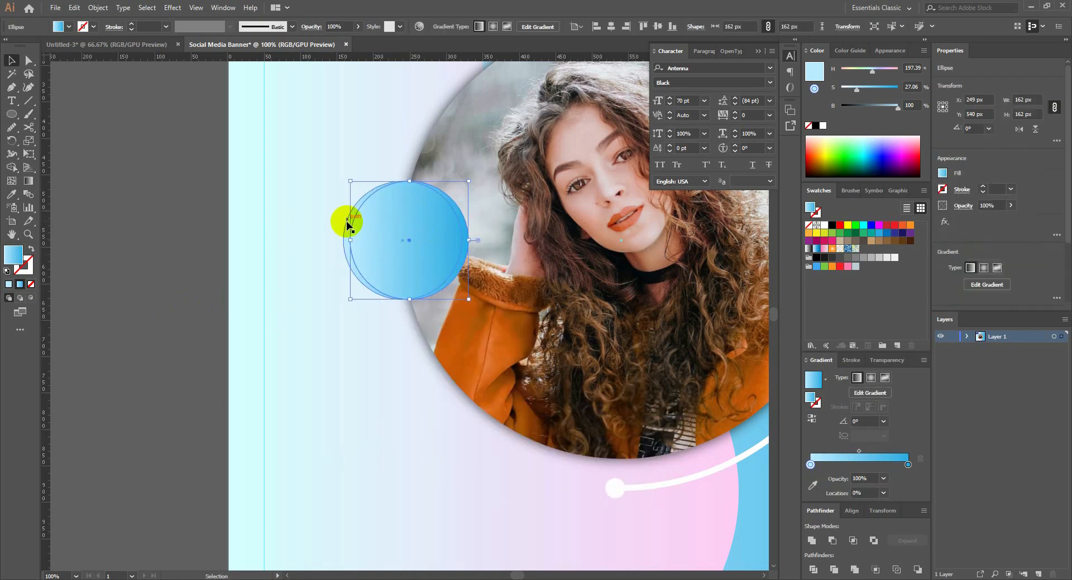
pyautogui.click(824, 227)
pyautogui.click(167, 254)
# Step: Resize the white circle behind the gradient circle to about 168 px in diameter so it forms a thin rim
pyautogui.scroll(1, 374, 243)
pyautogui.moveTo(351, 243); pyautogui.dragTo(304, 241)
pyautogui.scroll(1, 296, 240)
pyautogui.scroll(-1, 335, 241)
pyautogui.click(397, 255)
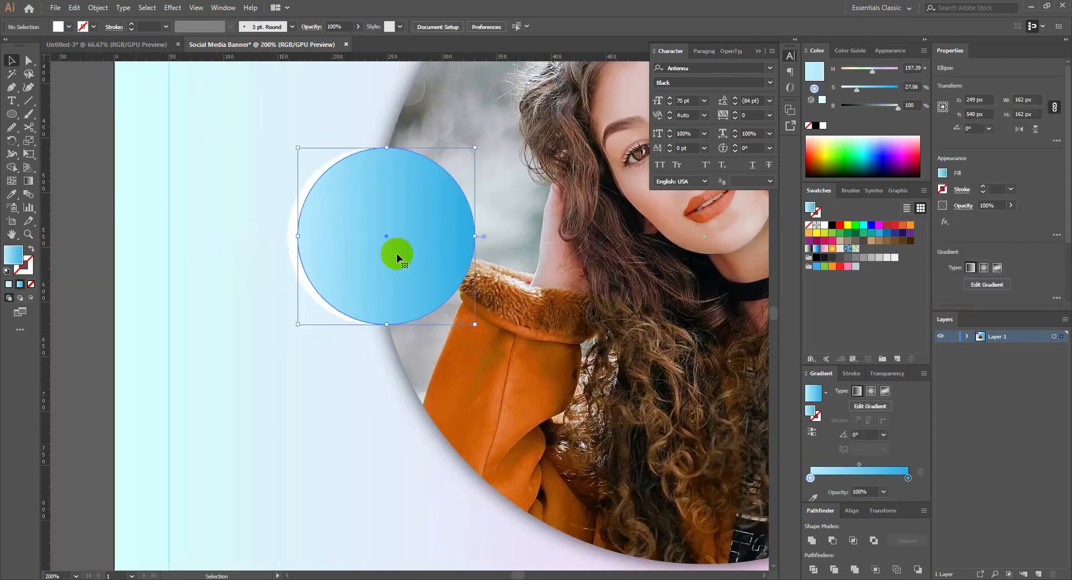
pyautogui.moveTo(447, 236); pyautogui.dragTo(446, 236)
pyautogui.hotkey('ctrl', 'z')
pyautogui.click(265, 235)
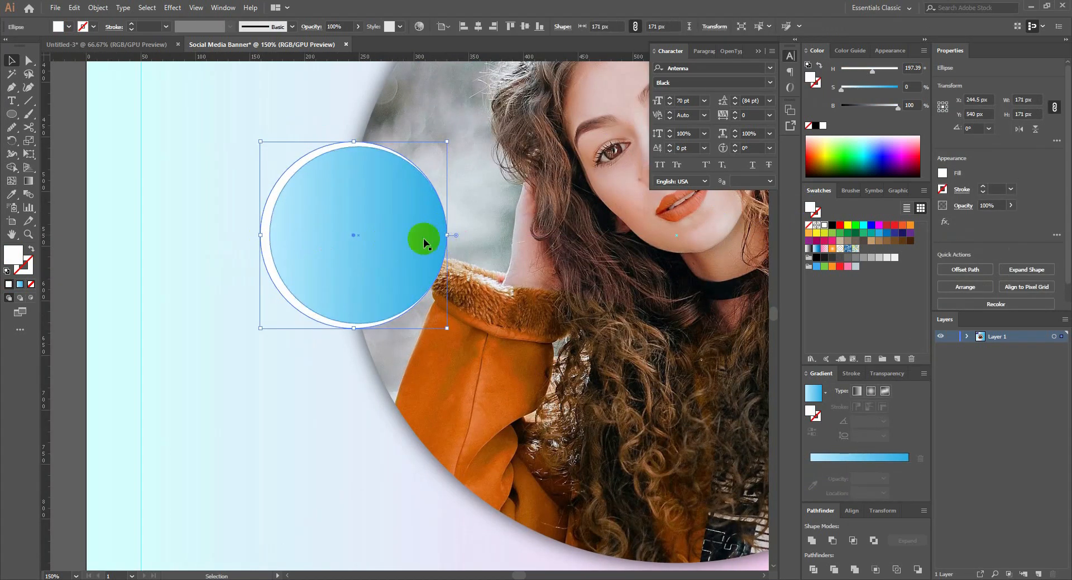
pyautogui.moveTo(260, 236); pyautogui.dragTo(263, 235)
pyautogui.scroll(-1, 280, 265)
pyautogui.click(106, 257)
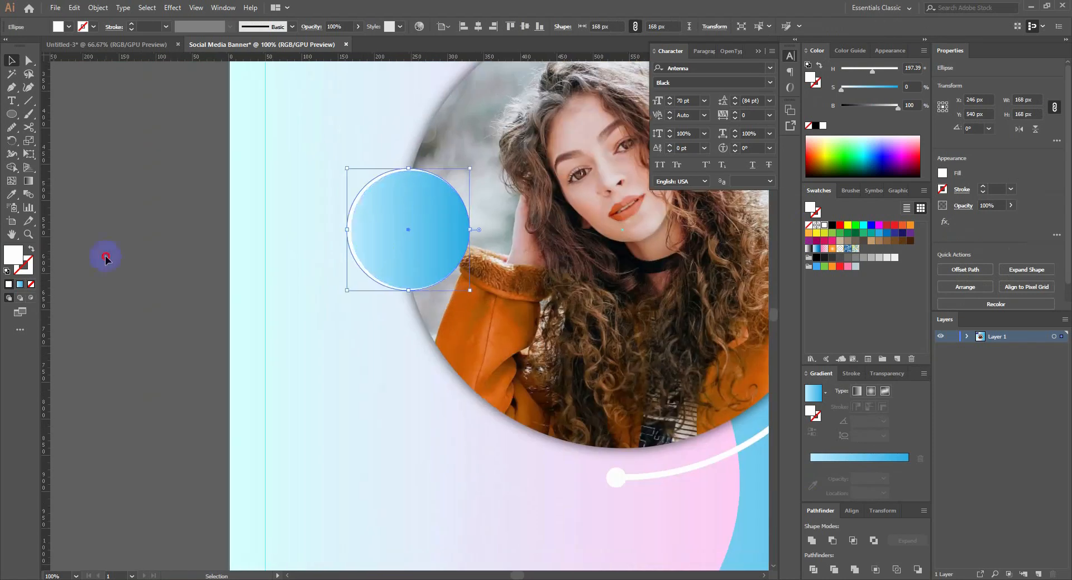
# Step: Duplicate the 168 px white rim circle in place
pyautogui.scroll(-2, 363, 290)
pyautogui.scroll(4, 363, 290)
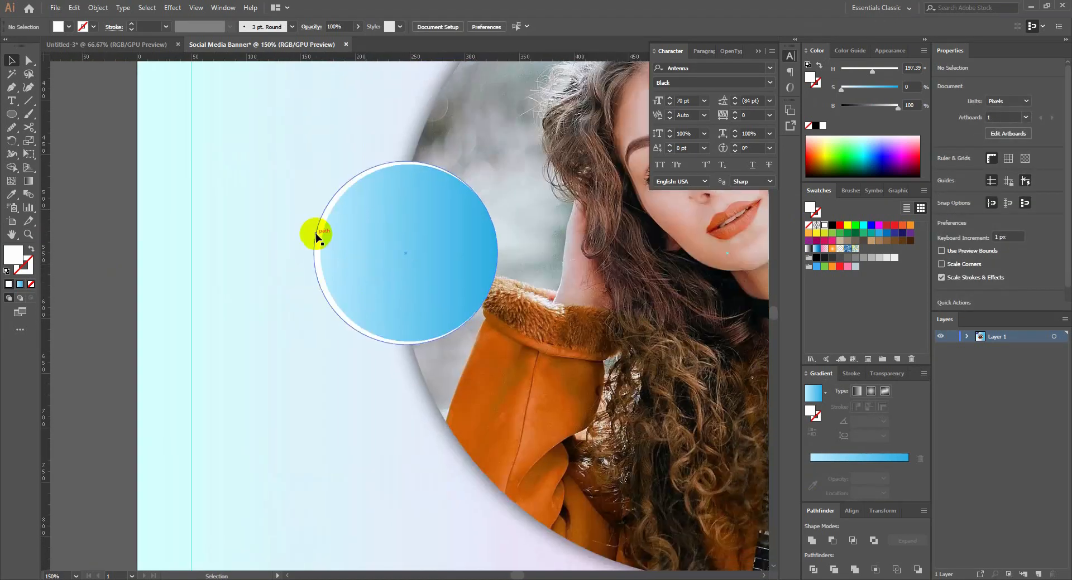
pyautogui.click(316, 237)
pyautogui.rightClick(318, 241)
pyautogui.click(289, 238)
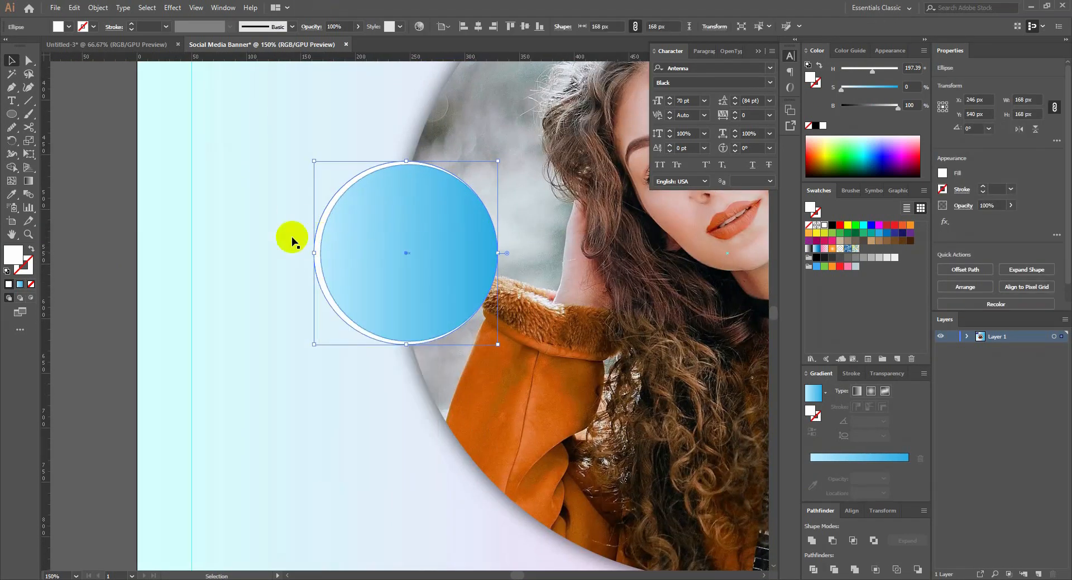
pyautogui.click(97, 8)
pyautogui.moveTo(75, 6)
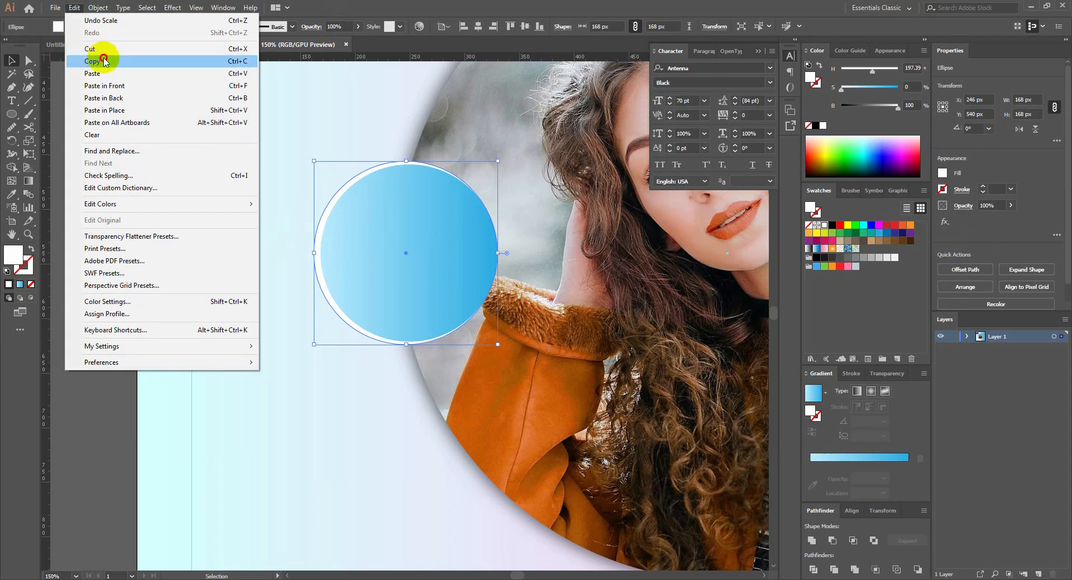
pyautogui.click(101, 60)
pyautogui.click(73, 7)
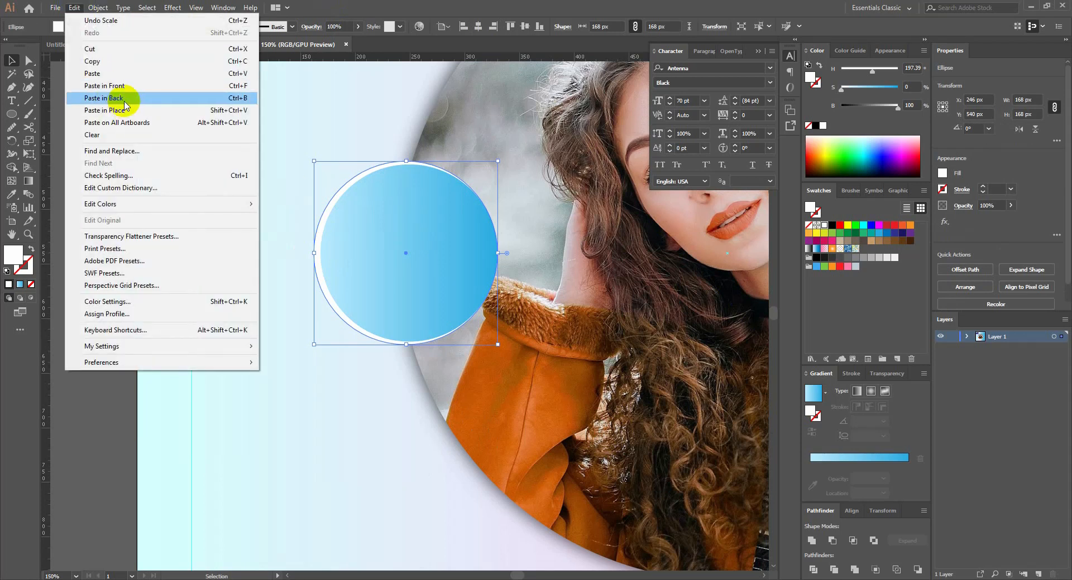
pyautogui.click(106, 86)
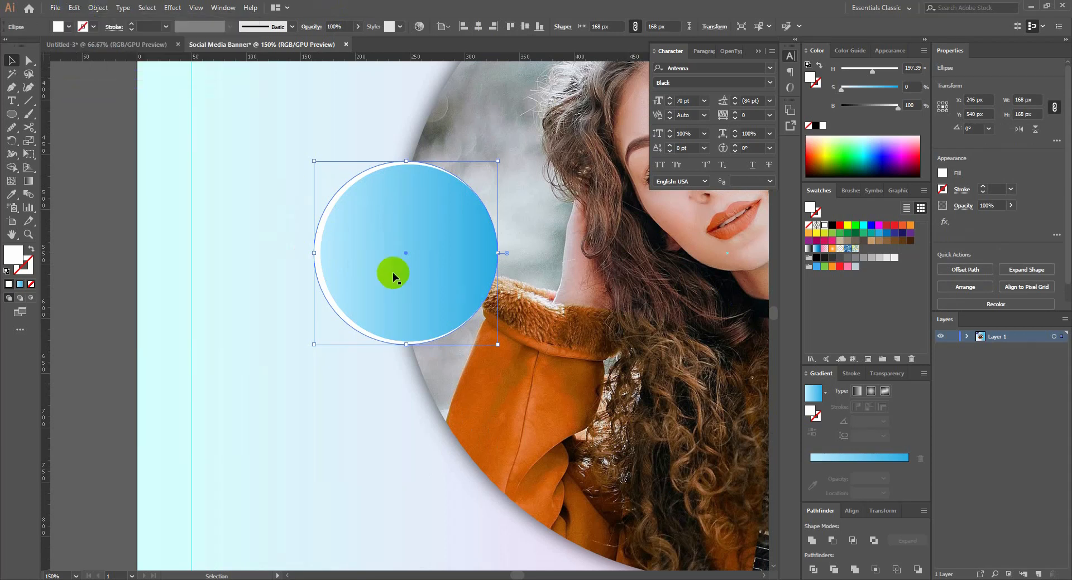
pyautogui.rightClick(319, 225)
pyautogui.moveTo(359, 413)
pyautogui.click(426, 4)
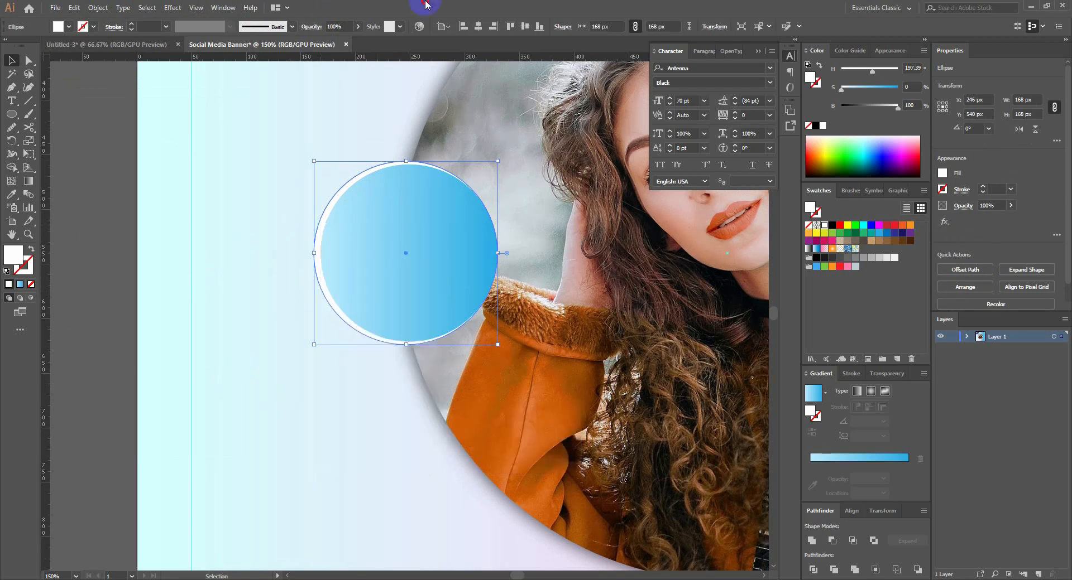
# Step: Enlarge the duplicated white circle from its centre to about 232 px and set its opacity to 50%
pyautogui.moveTo(494, 171); pyautogui.dragTo(533, 126)
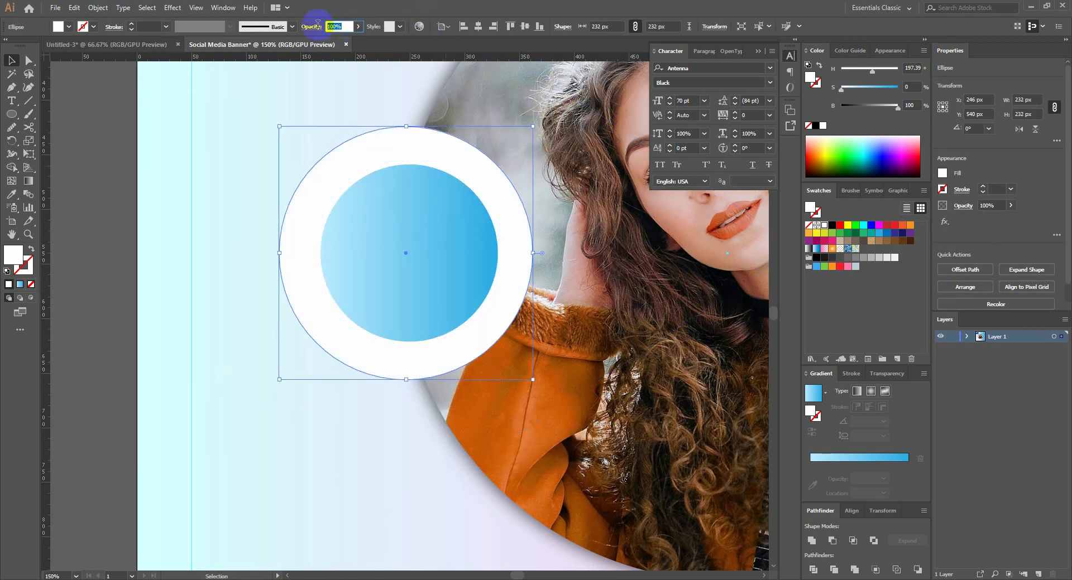
pyautogui.write('50')
pyautogui.press('Return')
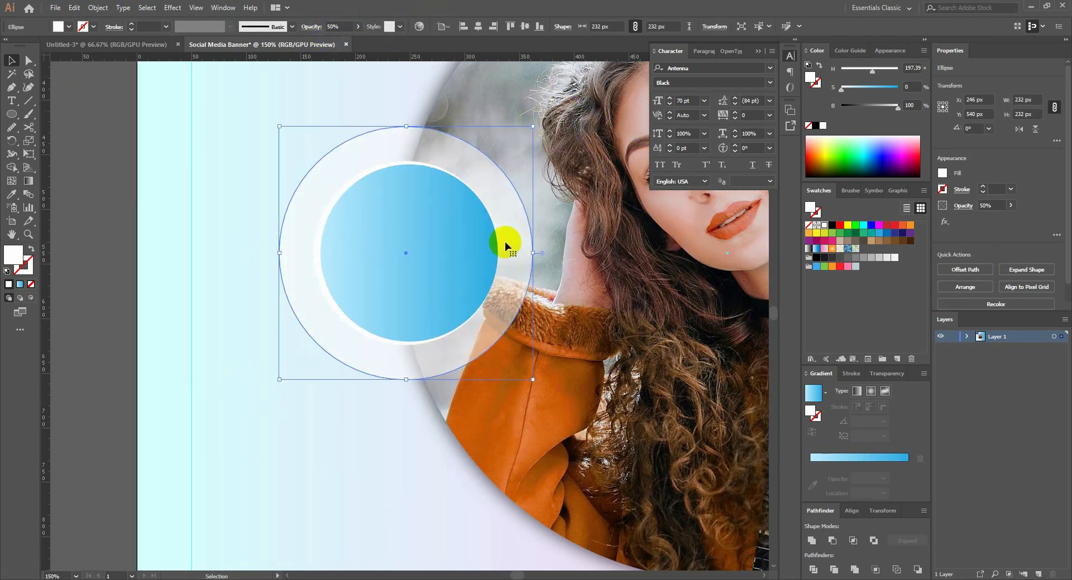
# Step: Centre the translucent white circle horizontally on the gradient circle and enlarge it to about 272 px
pyautogui.keyDown('shift'); pyautogui.click(470, 243); pyautogui.keyUp('shift')
pyautogui.click(478, 27)
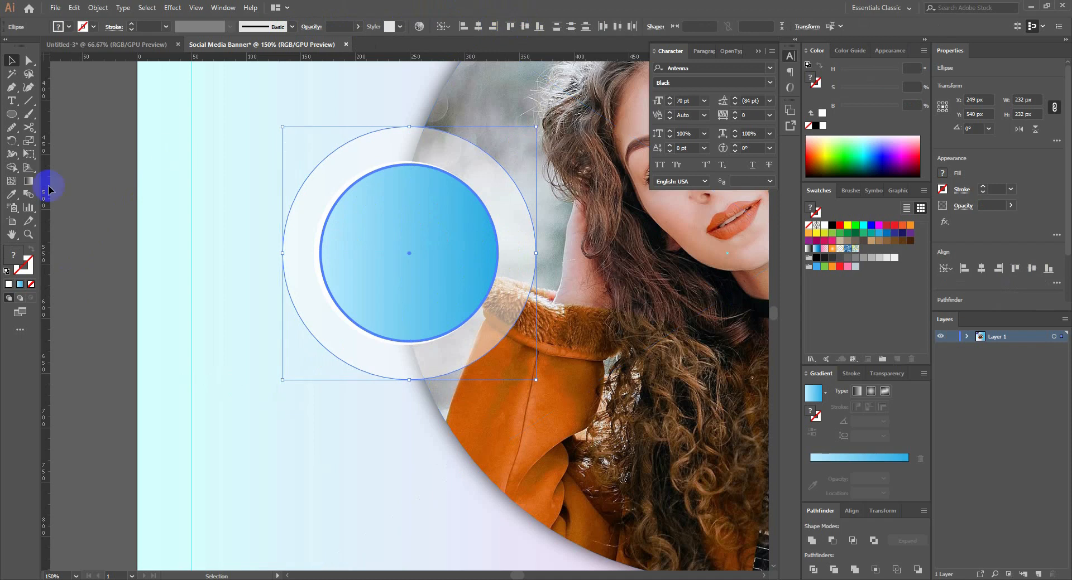
pyautogui.click(514, 251)
pyautogui.moveTo(536, 253); pyautogui.dragTo(558, 252)
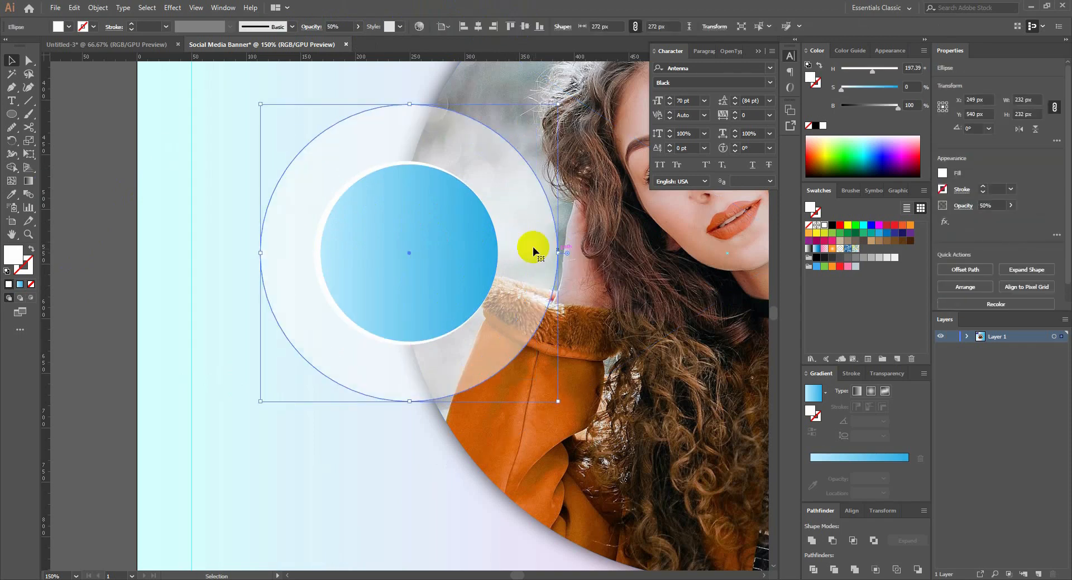
# Step: Set the large translucent white circle's opacity to 30%
pyautogui.scroll(-1, 345, 27)
pyautogui.click(139, 170)
pyautogui.scroll(-1, 141, 169)
pyautogui.moveTo(208, 225); pyautogui.dragTo(297, 286)
pyautogui.click(373, 241)
pyautogui.scroll(-1, 346, 27)
pyautogui.click(127, 200)
pyautogui.scroll(1, 300, 290)
pyautogui.scroll(-2, 357, 293)
pyautogui.moveTo(299, 325); pyautogui.dragTo(245, 325)
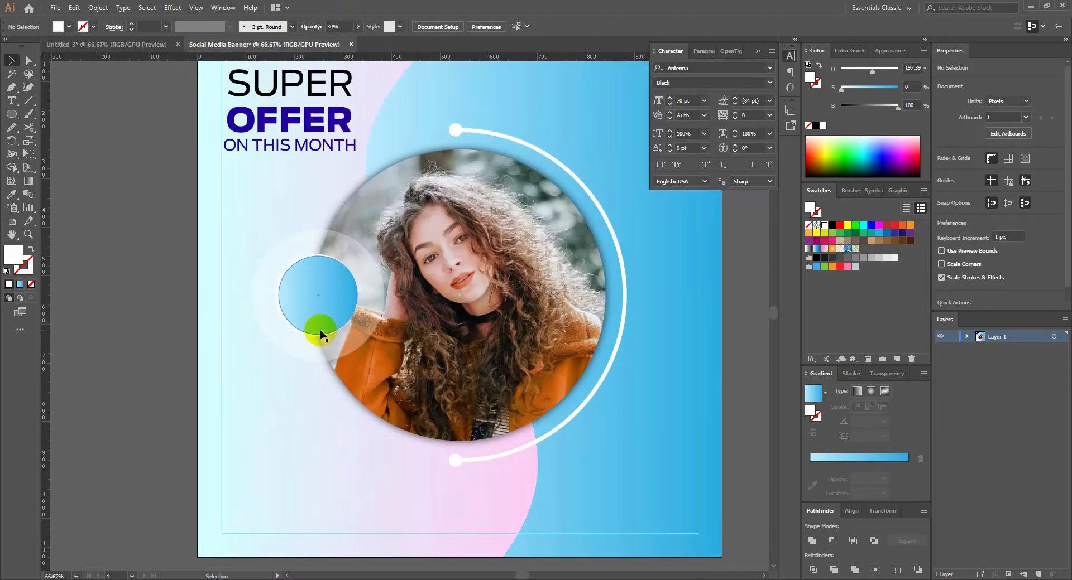
pyautogui.scroll(1, 321, 335)
pyautogui.click(352, 330)
pyautogui.scroll(-2, 352, 330)
pyautogui.click(184, 234)
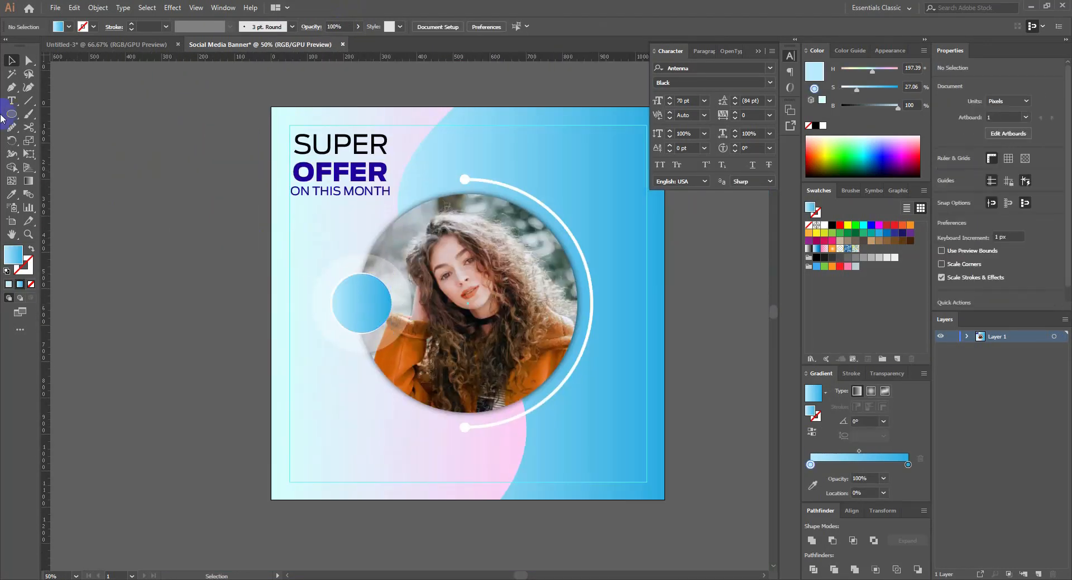
# Step: Add a "40%" text line over the blue gradient circle
pyautogui.press('t')
pyautogui.scroll(1, 336, 297)
pyautogui.click(336, 297)
pyautogui.write('40')
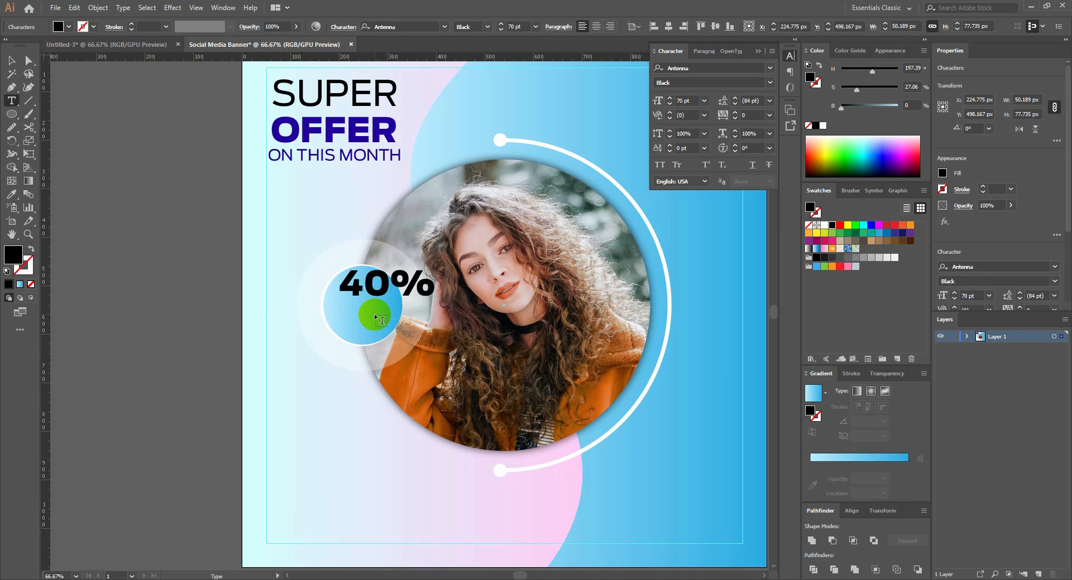
pyautogui.press('Escape')
pyautogui.moveTo(393, 284); pyautogui.dragTo(384, 284)
# Step: Set the 40% text to white Bahnschrift Bold and move it into the upper half of the blue circle
pyautogui.click(825, 225)
pyautogui.click(770, 68)
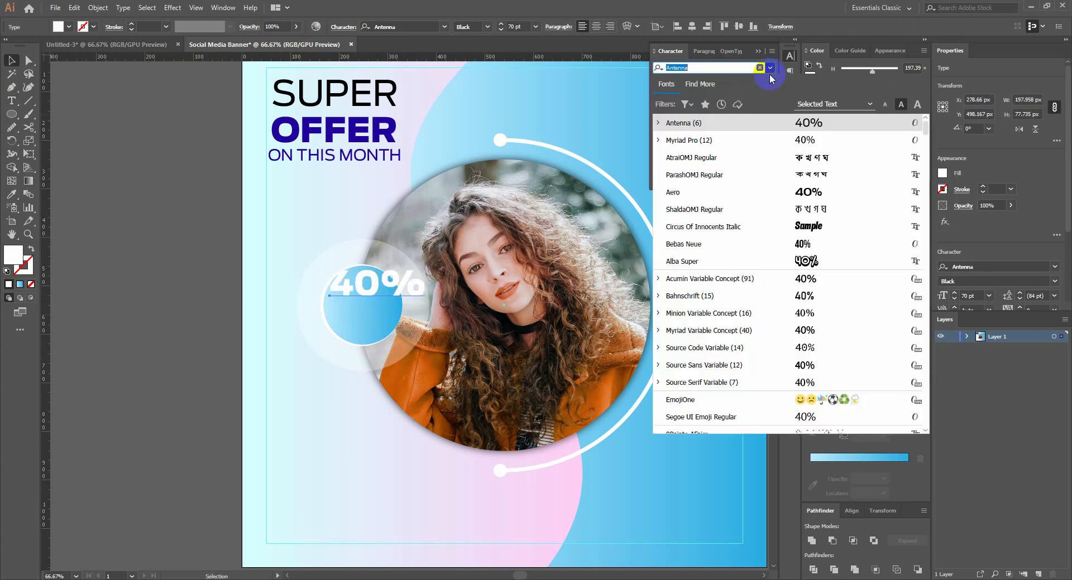
pyautogui.click(774, 301)
pyautogui.scroll(2, 365, 285)
pyautogui.moveTo(358, 291)
pyautogui.mouseDown()
pyautogui.moveTo(360, 311)
pyautogui.moveTo(365, 278)
pyautogui.mouseUp()
# Step: Copy the 40% text straight down and change the copy's wording to "OFF"
pyautogui.moveTo(366, 279); pyautogui.dragTo(368, 330)
pyautogui.doubleClick(366, 328)
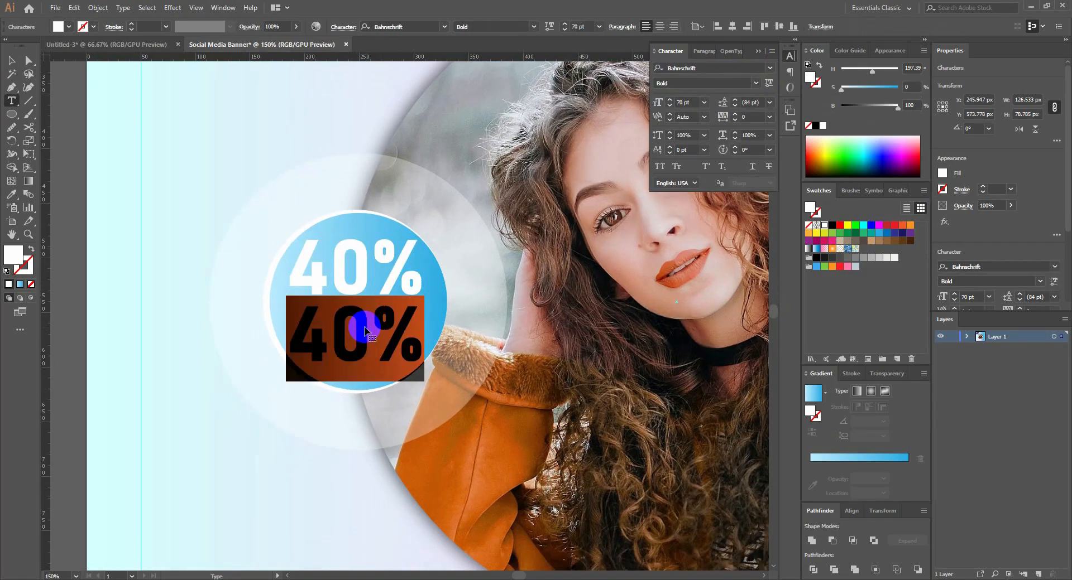
pyautogui.write('OFF')
pyautogui.press('Escape')
# Step: Scale the 40% and OFF texts down together to about 63 pt so they fit inside the circle
pyautogui.keyDown('shift'); pyautogui.click(372, 286); pyautogui.keyUp('shift')
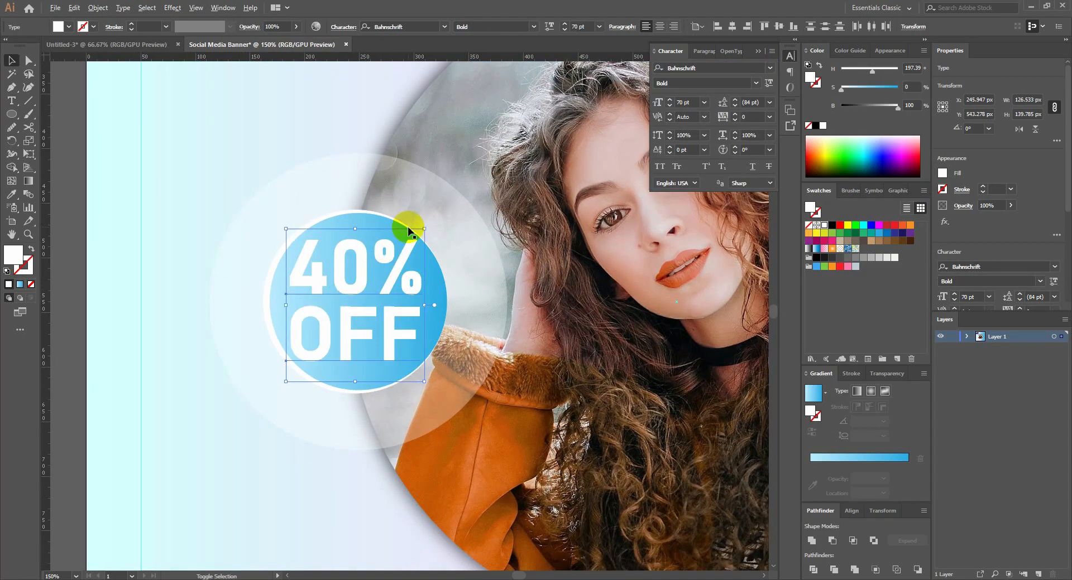
pyautogui.moveTo(424, 229); pyautogui.dragTo(418, 235)
pyautogui.moveTo(400, 343); pyautogui.dragTo(416, 330)
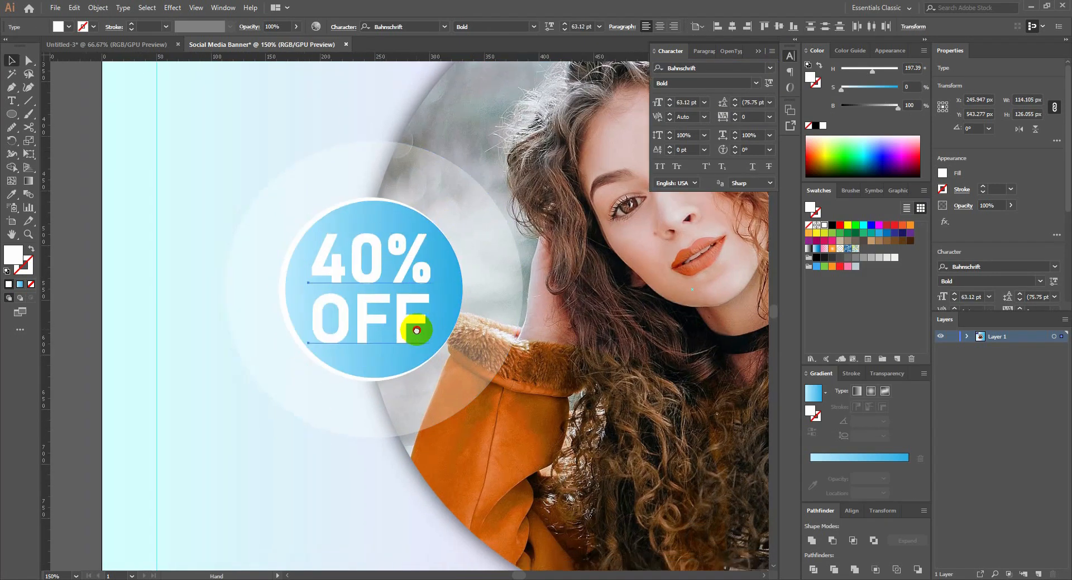
pyautogui.click(674, 26)
pyautogui.click(660, 27)
pyautogui.hotkey('ctrl', 'z')
pyautogui.hotkey('ctrl', 'z')
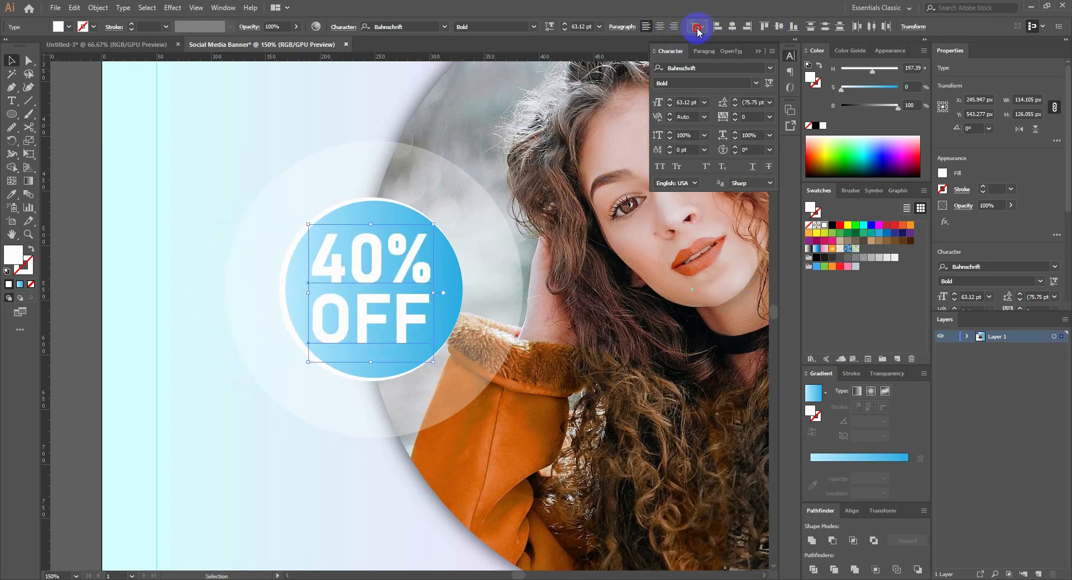
# Step: Align the 40% and OFF texts to each other on their horizontal centres
pyautogui.click(697, 28)
pyautogui.click(734, 36)
pyautogui.scroll(-2, 335, 223)
# Step: Add a Multiply drop shadow to the 40% text with 20% opacity, 0 px X and Y offsets and 5 px blur
pyautogui.scroll(1, 318, 299)
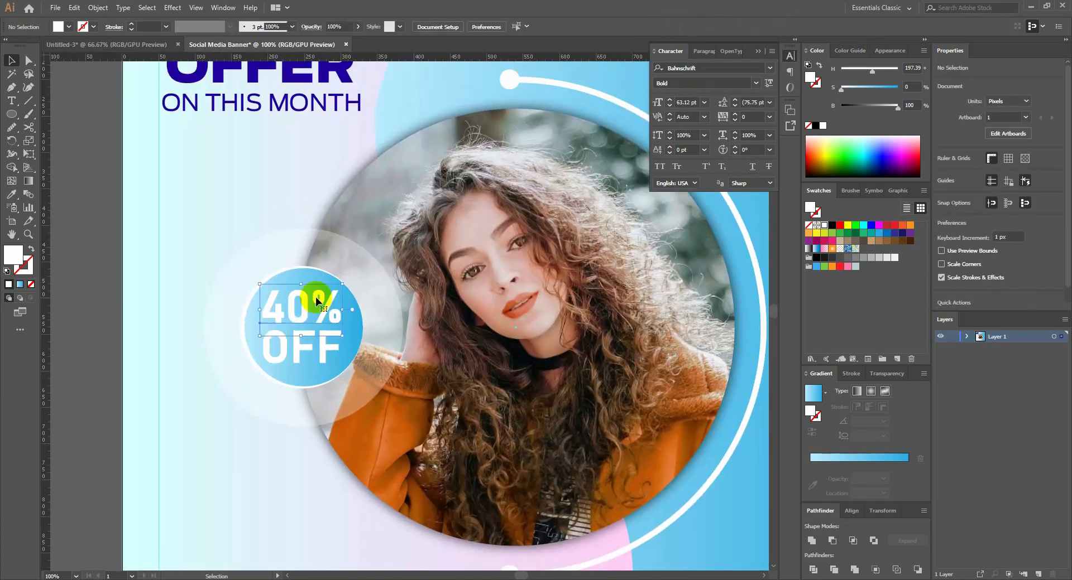
pyautogui.click(172, 8)
pyautogui.click(315, 135)
pyautogui.click(713, 239)
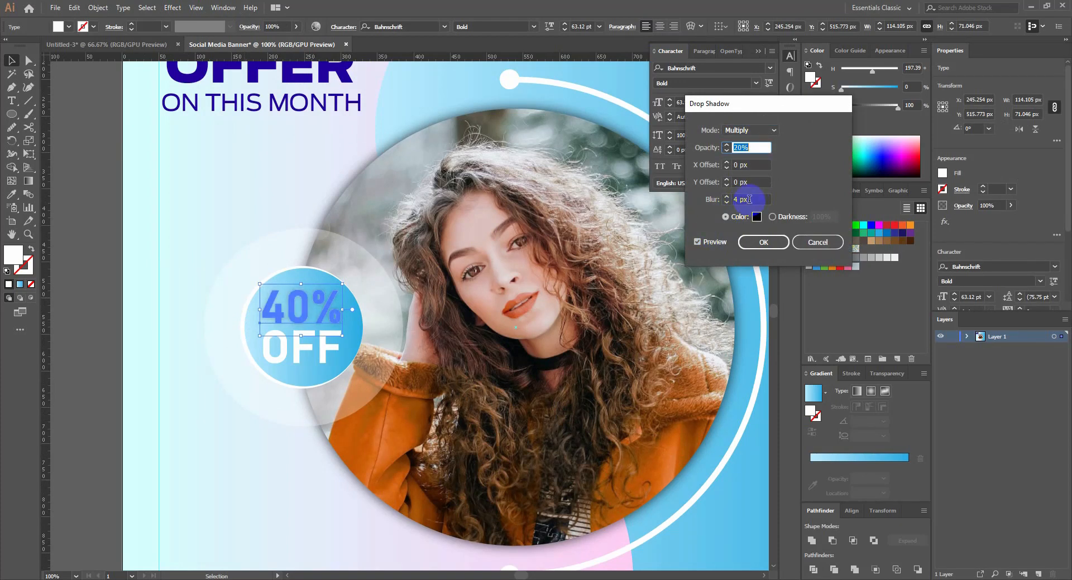
pyautogui.click(759, 240)
# Step: Add a Multiply drop shadow to the OFF text with 20% opacity, 0 px X and Y offsets and 5 px blur
pyautogui.click(296, 359)
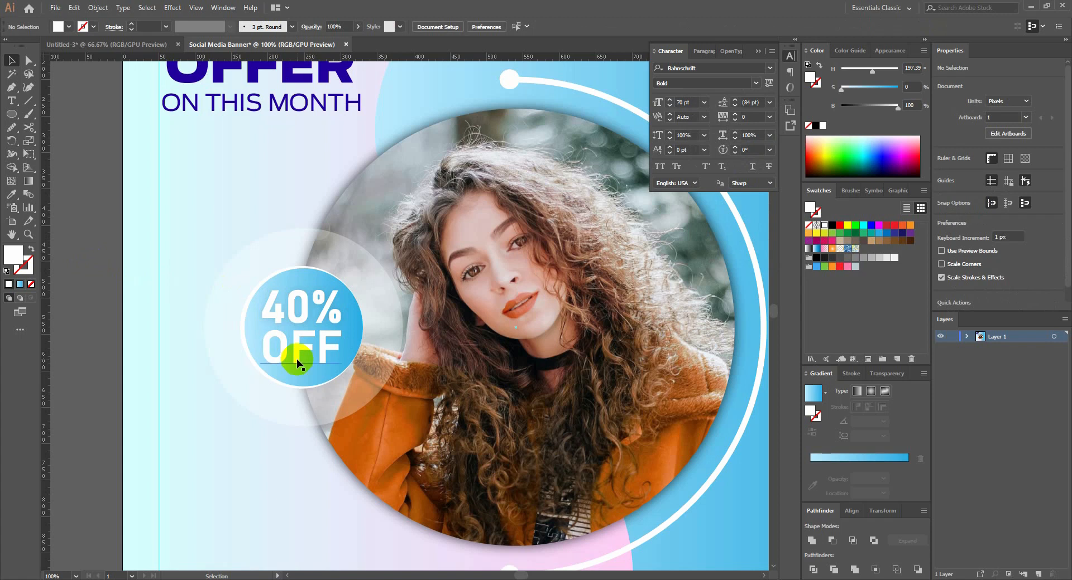
pyautogui.click(173, 7)
pyautogui.moveTo(234, 134)
pyautogui.click(333, 136)
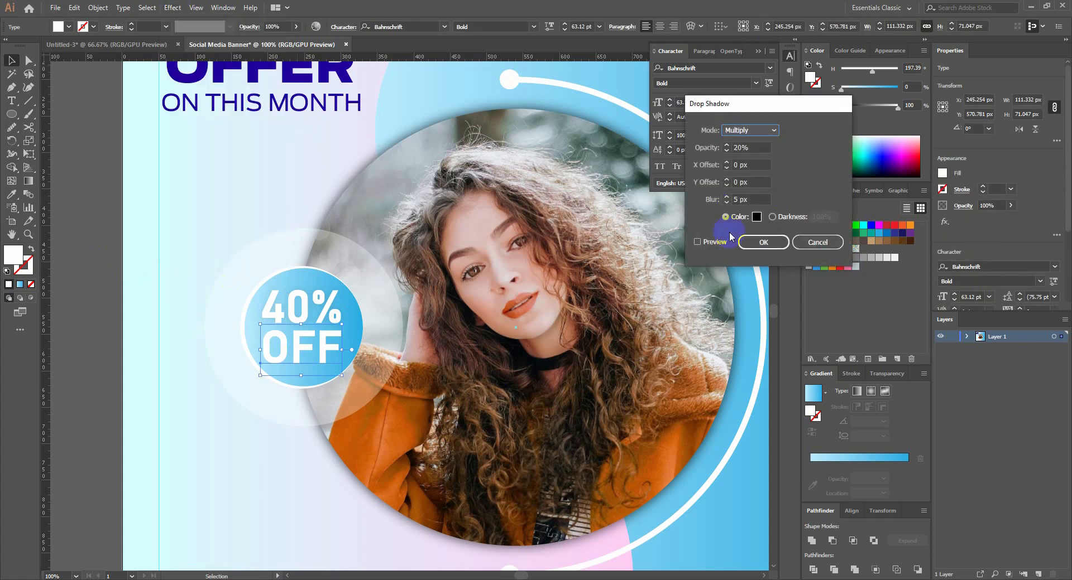
pyautogui.click(754, 243)
pyautogui.click(114, 254)
# Step: Examine the 40% OFF badge up close and its placement within the whole banner
pyautogui.scroll(-1, 116, 255)
pyautogui.moveTo(130, 256); pyautogui.dragTo(164, 293)
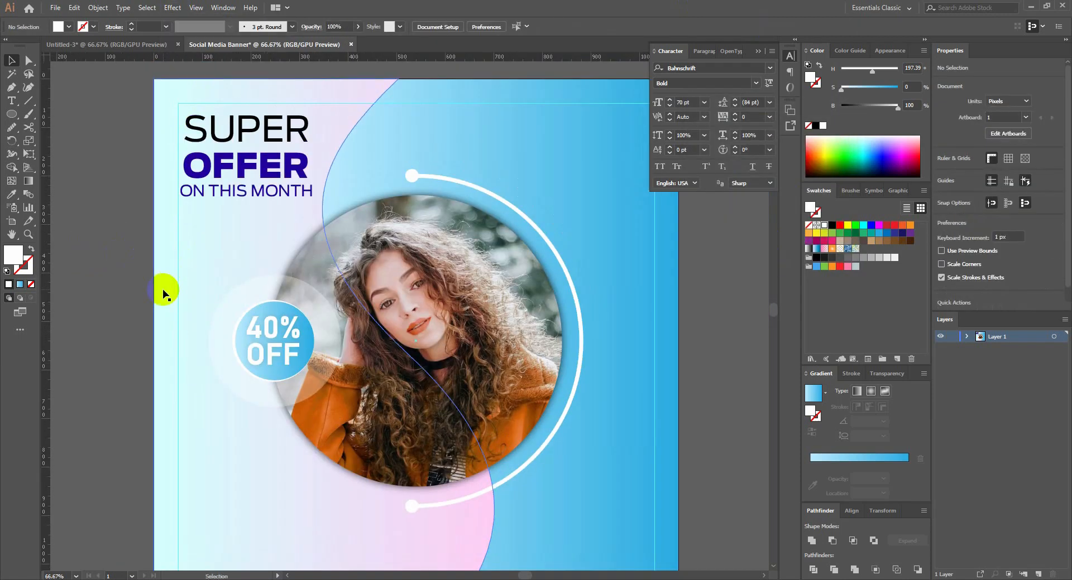
pyautogui.scroll(1, 203, 290)
pyautogui.click(306, 338)
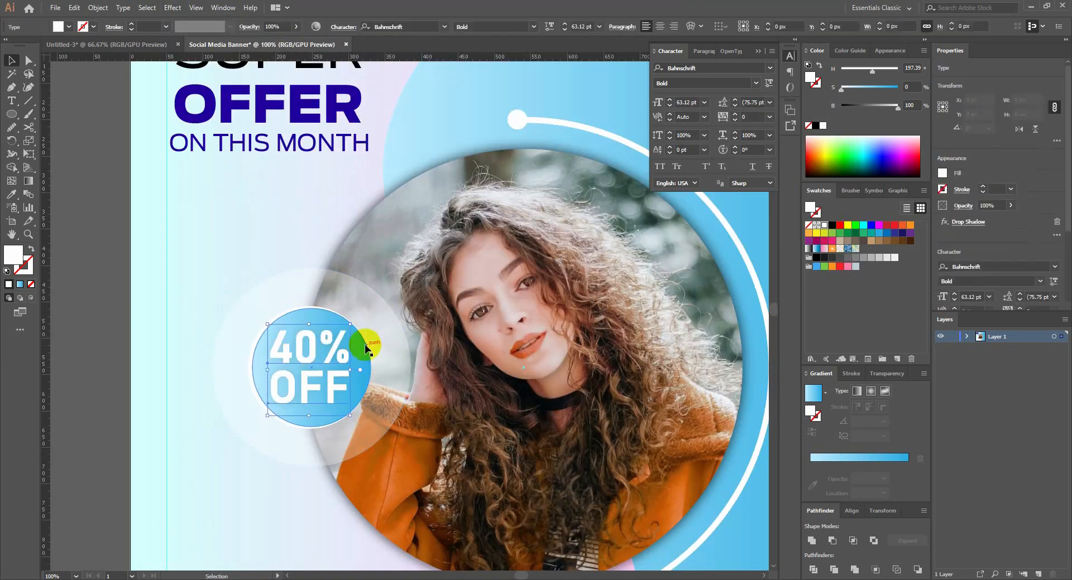
pyautogui.click(81, 248)
pyautogui.scroll(-1, 82, 249)
pyautogui.moveTo(163, 302); pyautogui.dragTo(231, 284)
pyautogui.scroll(-1, 236, 306)
pyautogui.moveTo(243, 335); pyautogui.dragTo(199, 313)
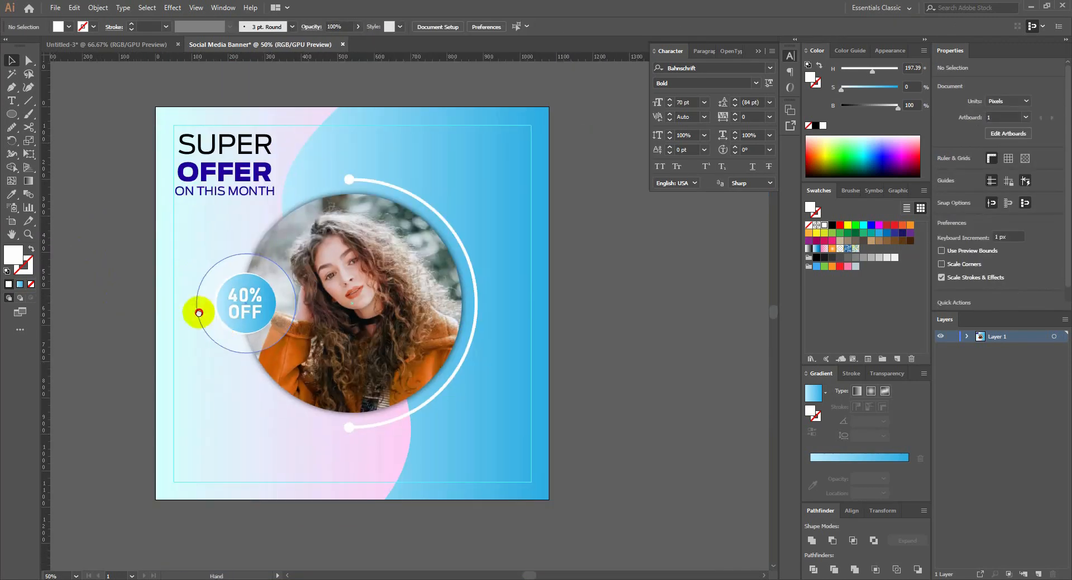
pyautogui.moveTo(364, 340); pyautogui.dragTo(332, 330)
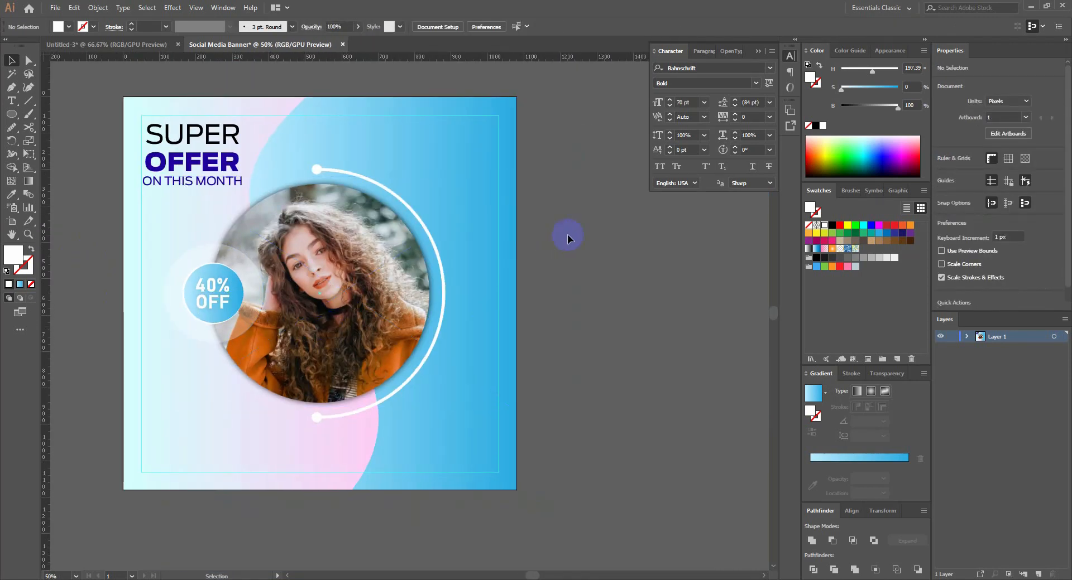
# Step: Draw a horizontal straight line about 873 px long below the artboard, with a 1 pt white stroke and no fill
pyautogui.moveTo(440, 232); pyautogui.dragTo(459, 244)
pyautogui.scroll(-1, 580, 241)
pyautogui.moveTo(581, 241)
pyautogui.mouseDown()
pyautogui.moveTo(416, 189)
pyautogui.moveTo(531, 146)
pyautogui.mouseUp()
pyautogui.click(28, 101)
pyautogui.moveTo(433, 421); pyautogui.dragTo(346, 391)
pyautogui.moveTo(266, 361); pyautogui.dragTo(477, 377)
pyautogui.click(20, 284)
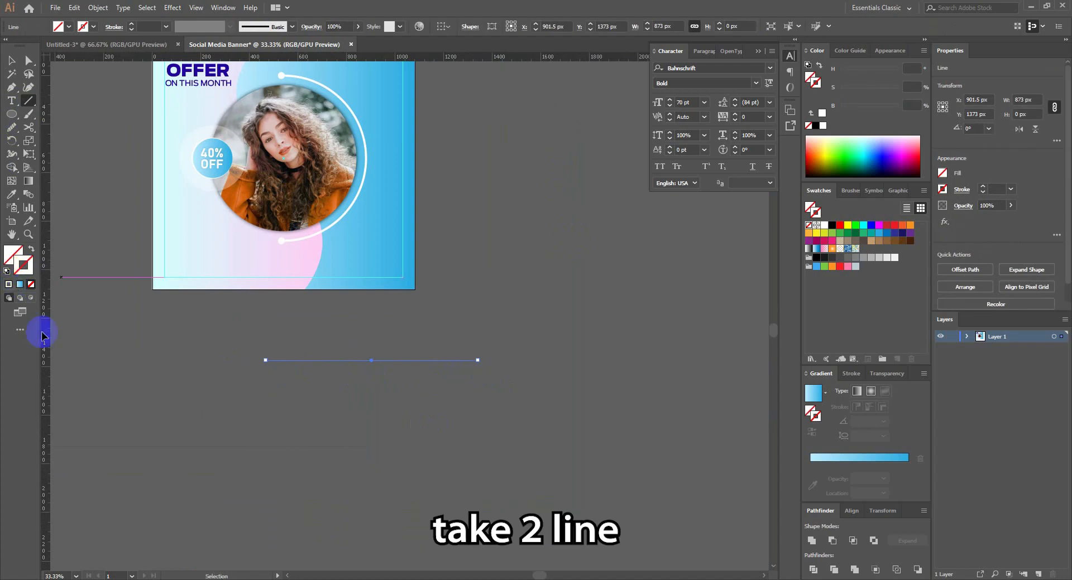
pyautogui.click(11, 60)
pyautogui.scroll(1, 412, 426)
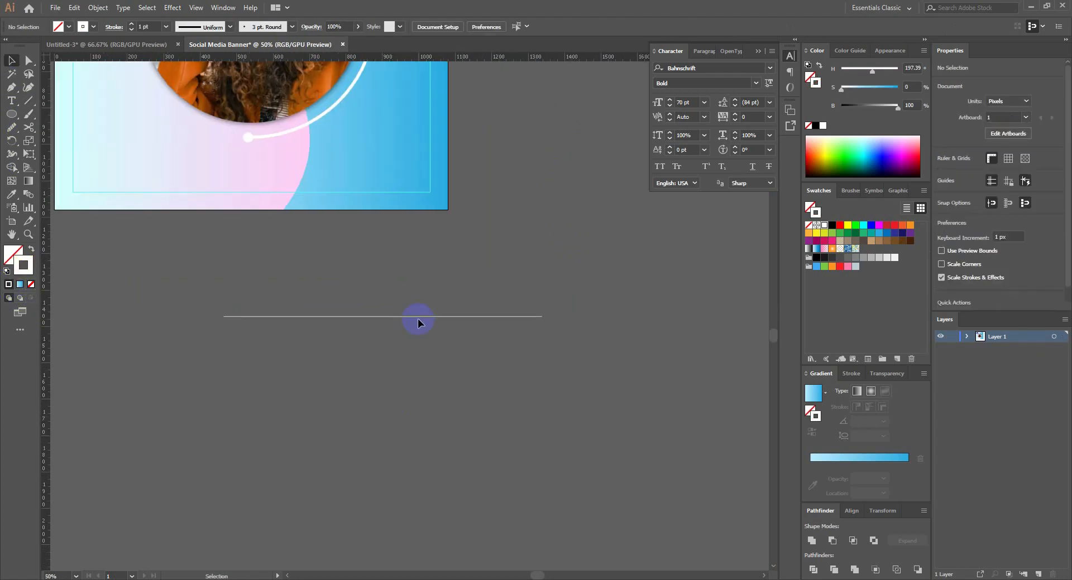
# Step: Duplicate the white horizontal line about 440 px directly beneath the original
pyautogui.moveTo(436, 441); pyautogui.dragTo(450, 476)
pyautogui.click(484, 484)
pyautogui.scroll(-1, 483, 470)
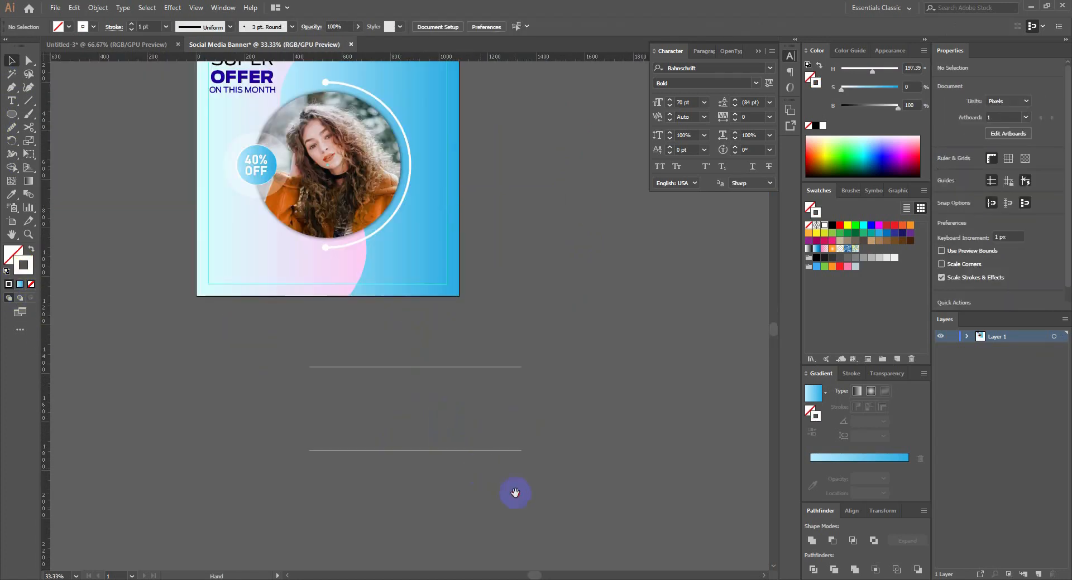
pyautogui.moveTo(514, 494); pyautogui.dragTo(419, 452)
pyautogui.scroll(-1, 419, 452)
pyautogui.moveTo(465, 381); pyautogui.dragTo(510, 386)
# Step: Make a blend from the two white horizontal lines
pyautogui.moveTo(437, 358); pyautogui.dragTo(460, 458)
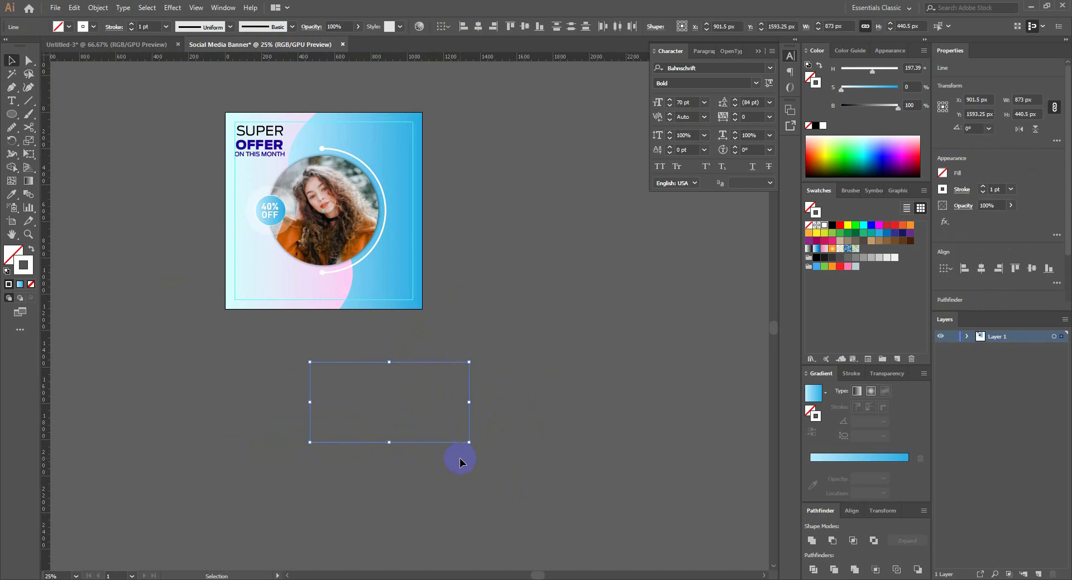
pyautogui.click(161, 6)
pyautogui.moveTo(98, 8)
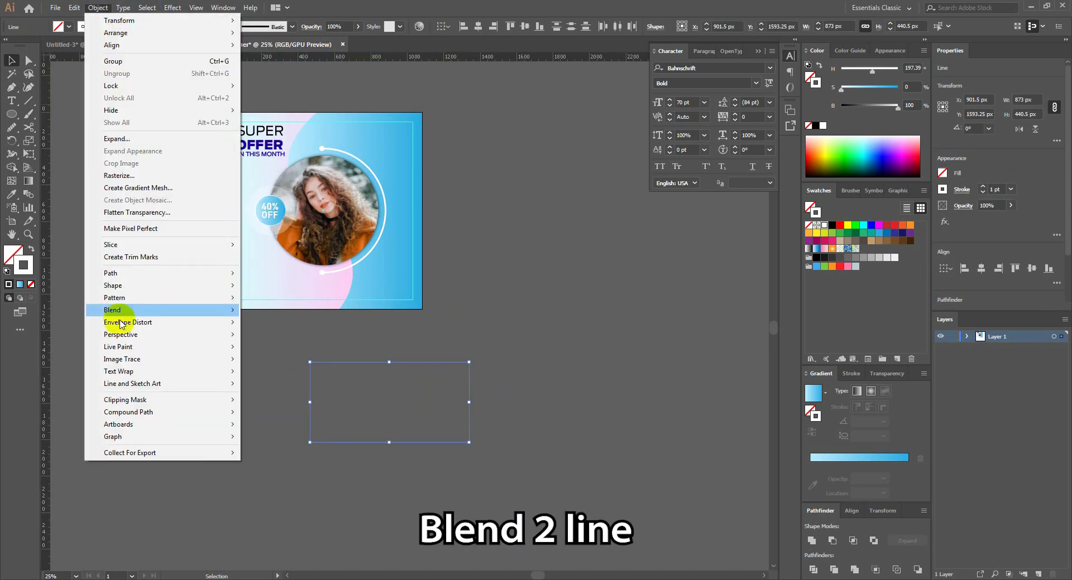
pyautogui.moveTo(128, 310)
pyautogui.click(321, 311)
# Step: Set the line blend's spacing to 50 specified steps with preview enabled
pyautogui.click(98, 7)
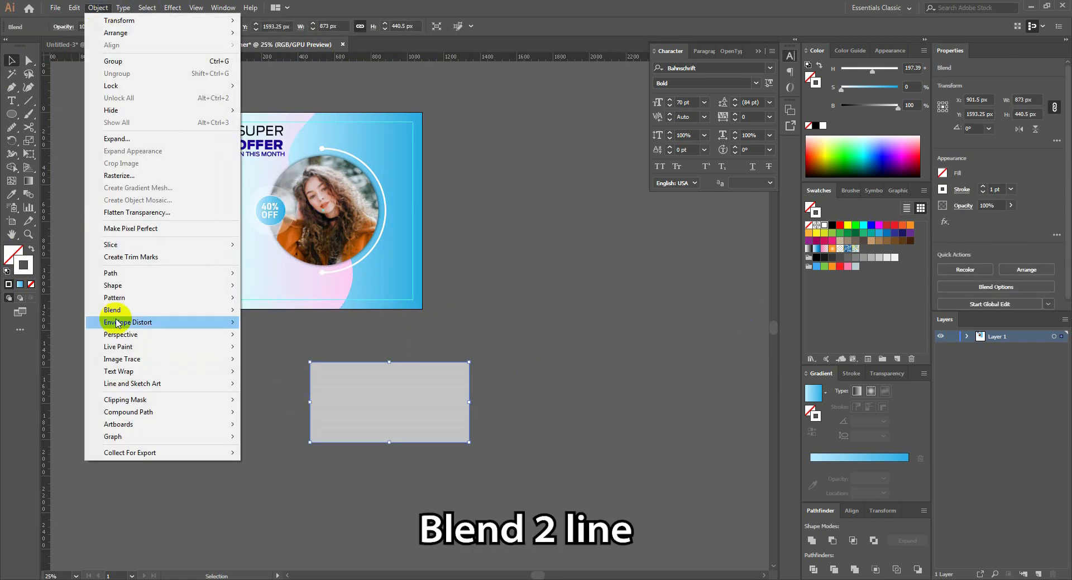
pyautogui.click(347, 337)
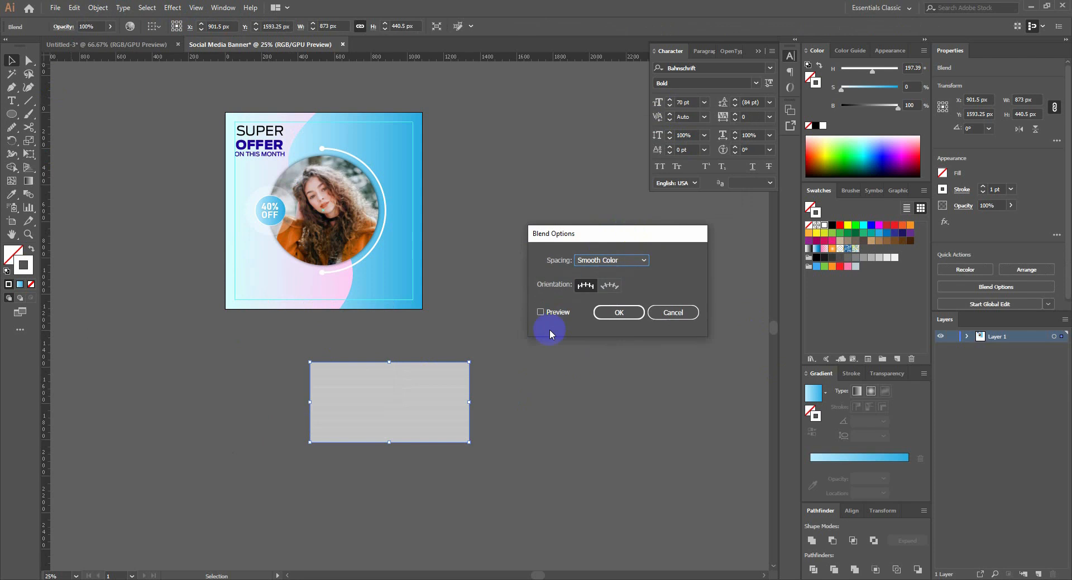
pyautogui.click(553, 311)
pyautogui.click(613, 261)
pyautogui.click(613, 285)
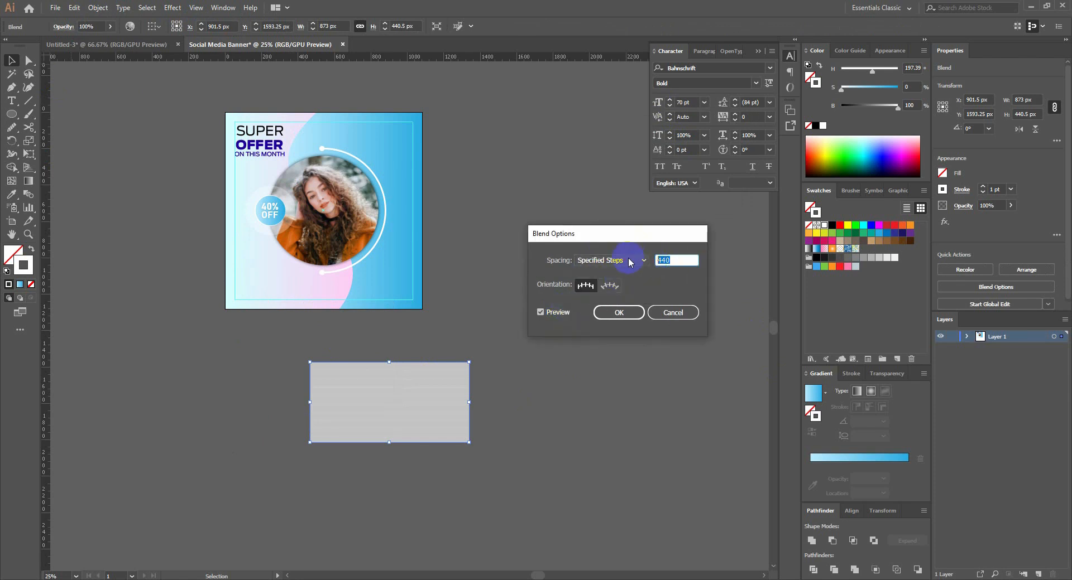
pyautogui.click(554, 315)
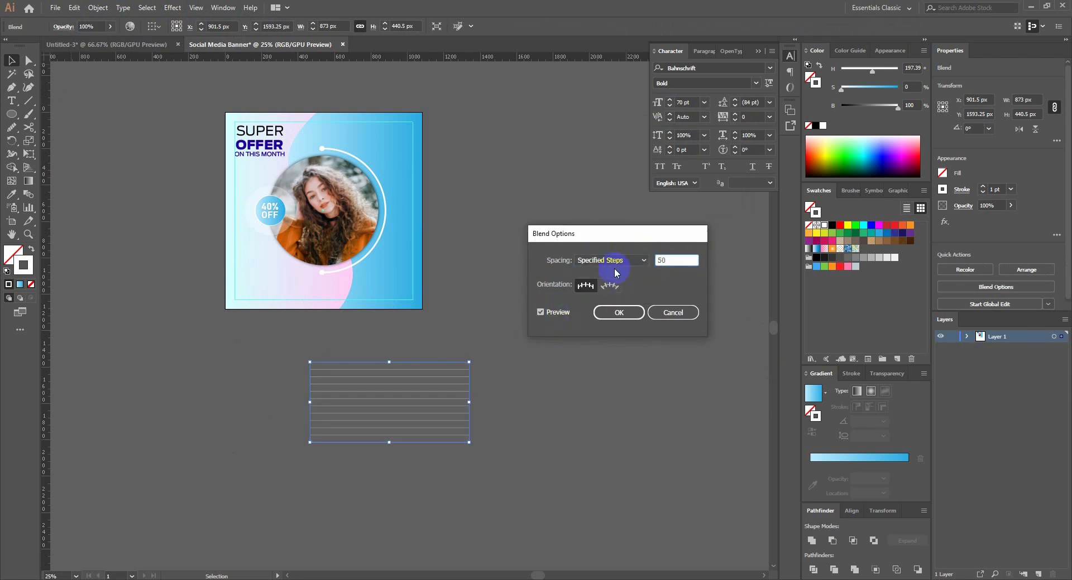
pyautogui.click(553, 315)
pyautogui.click(619, 313)
pyautogui.scroll(2, 471, 389)
pyautogui.click(590, 324)
# Step: Draw an open looping curve about 2041 px wide and 962 px high with the Pen tool beneath the line blend
pyautogui.moveTo(642, 337); pyautogui.dragTo(523, 280)
pyautogui.scroll(-2, 475, 178)
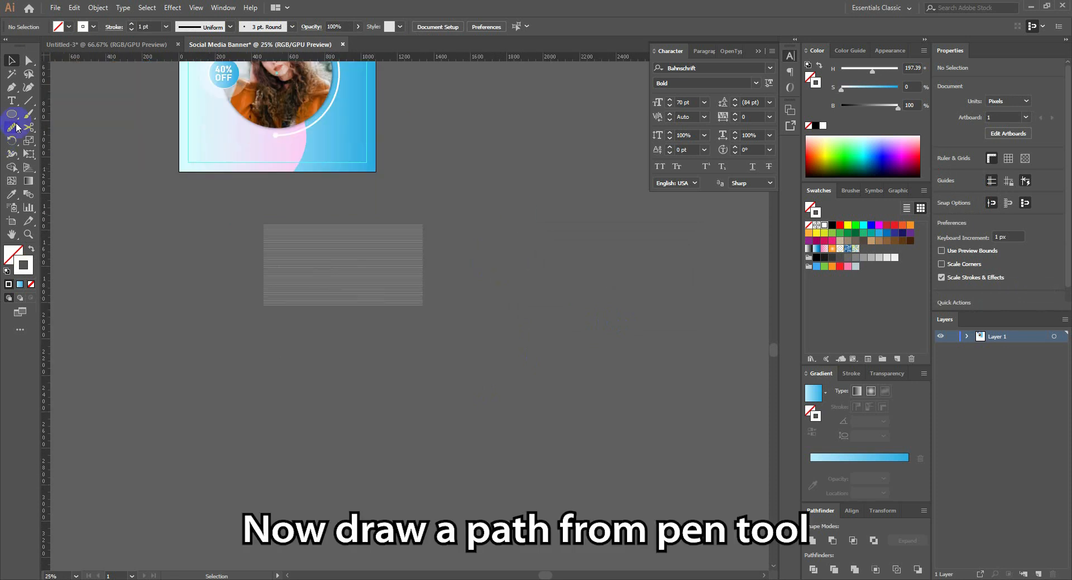
pyautogui.click(12, 88)
pyautogui.moveTo(409, 382); pyautogui.dragTo(318, 391)
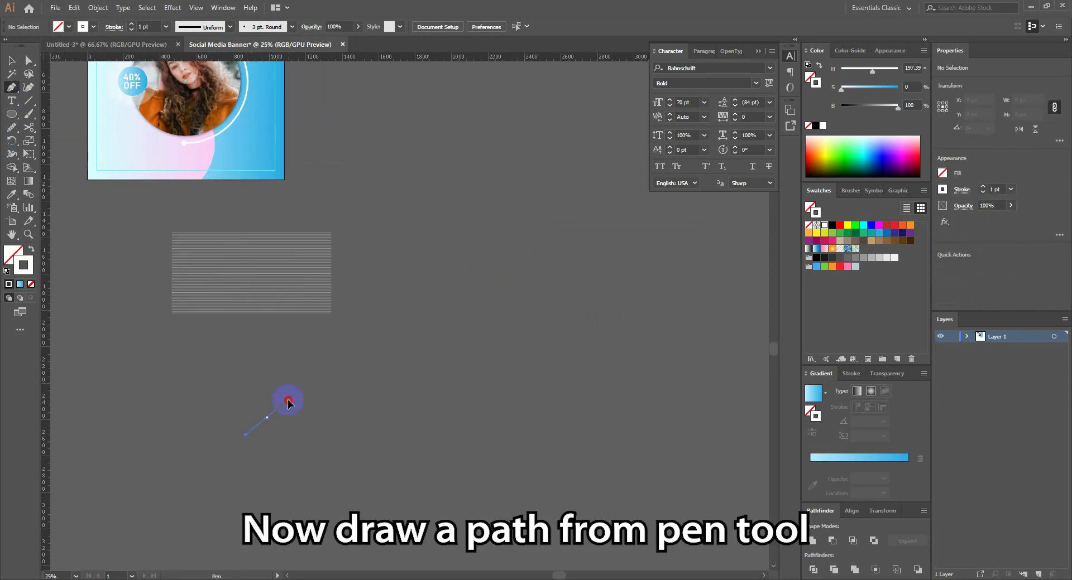
pyautogui.moveTo(405, 356); pyautogui.dragTo(493, 375)
pyautogui.moveTo(549, 444); pyautogui.dragTo(543, 488)
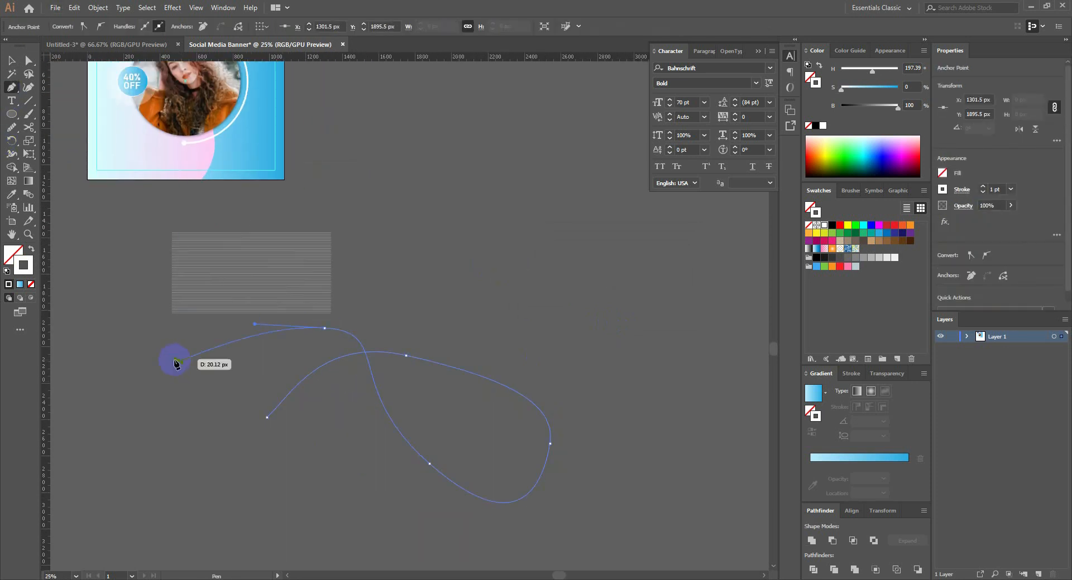
pyautogui.moveTo(482, 262); pyautogui.dragTo(511, 223)
pyautogui.click(512, 223)
# Step: Replace the line blend's spine with the looping curve
pyautogui.click(401, 338)
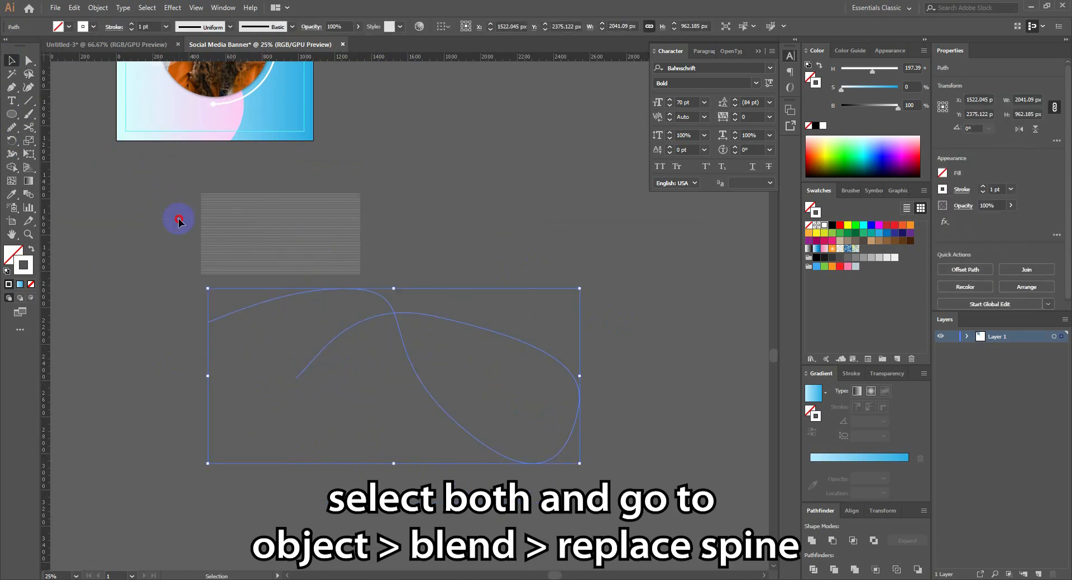
pyautogui.moveTo(179, 219); pyautogui.dragTo(313, 340)
pyautogui.click(98, 8)
pyautogui.click(279, 371)
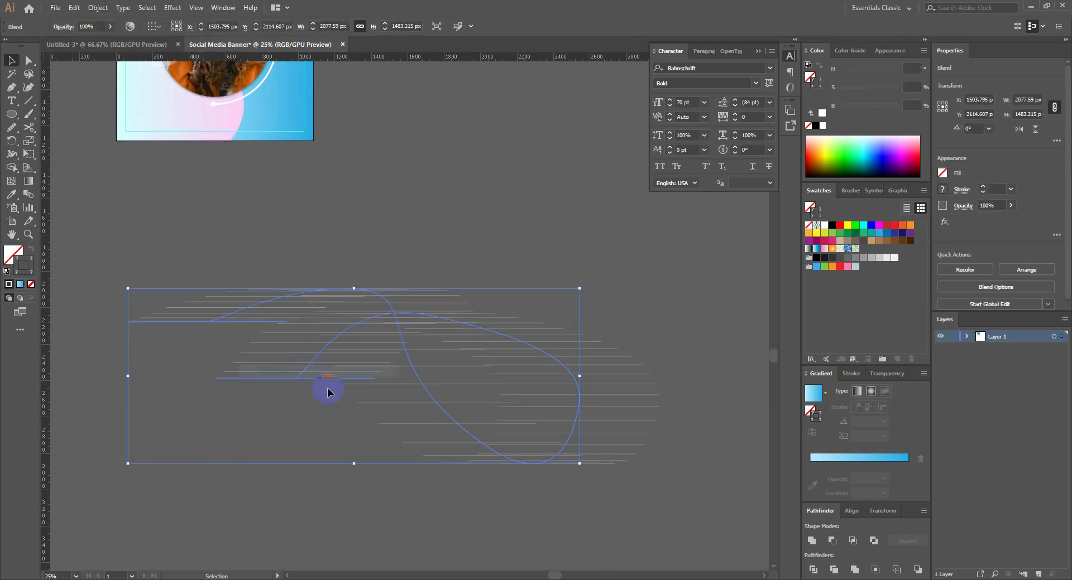
pyautogui.click(342, 470)
# Step: Move the curved line blend up onto the banner so its lines spread across the artboard
pyautogui.scroll(-1, 343, 470)
pyautogui.moveTo(357, 463); pyautogui.dragTo(382, 496)
pyautogui.moveTo(455, 410); pyautogui.dragTo(539, 300)
pyautogui.scroll(2, 380, 234)
pyautogui.moveTo(564, 267); pyautogui.dragTo(517, 266)
pyautogui.click(636, 277)
pyautogui.moveTo(636, 277); pyautogui.dragTo(677, 310)
pyautogui.click(538, 281)
pyautogui.moveTo(538, 281); pyautogui.dragTo(519, 281)
pyautogui.hscroll(-3, 202, 290)
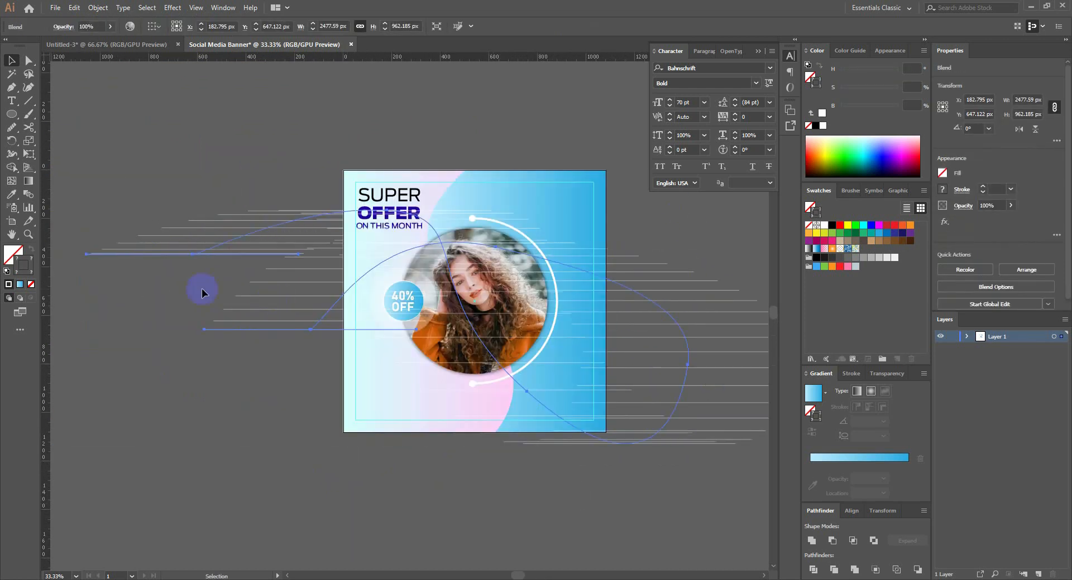
# Step: Narrow the line blend to about 1334 px wide and shift it rightwards across the banner
pyautogui.moveTo(86, 329); pyautogui.dragTo(175, 330)
pyautogui.moveTo(688, 326); pyautogui.dragTo(587, 319)
pyautogui.hotkey('shift', 'Right')
pyautogui.hotkey('shift', 'Right')
pyautogui.hotkey('shift', 'Right')
pyautogui.hotkey('shift', 'Right')
pyautogui.hotkey('shift', 'Right')
pyautogui.hotkey('shift', 'Right')
pyautogui.hotkey('shift', 'Right')
pyautogui.hotkey('shift', 'Right')
pyautogui.hotkey('shift', 'Right')
# Step: Apply a Gaussian Blur with a radius of about 2 pixels to the line blend and inspect the softened lines
pyautogui.click(172, 7)
pyautogui.moveTo(211, 201)
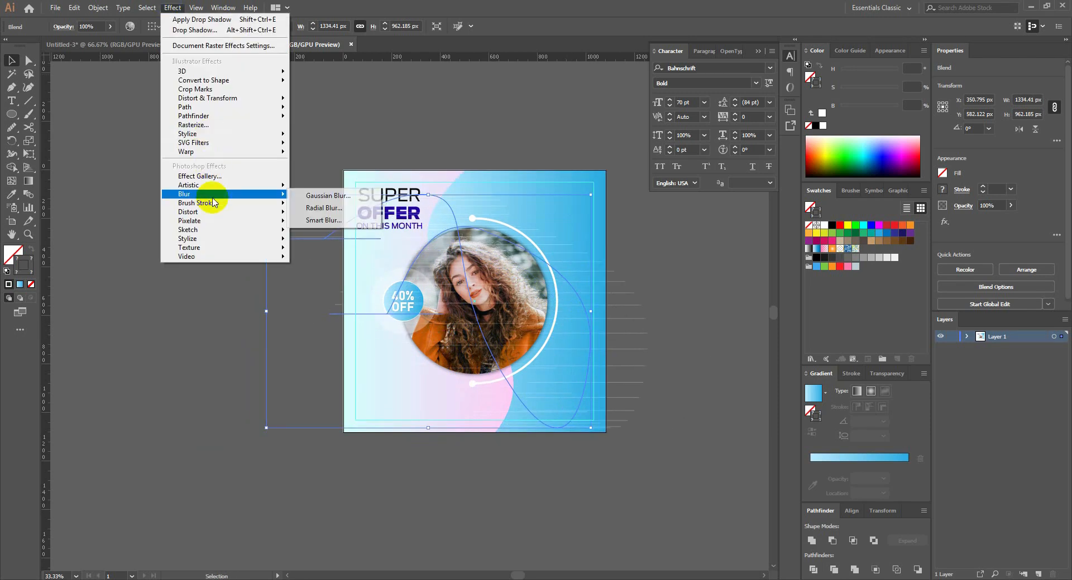
pyautogui.click(315, 192)
pyautogui.moveTo(616, 229); pyautogui.dragTo(650, 216)
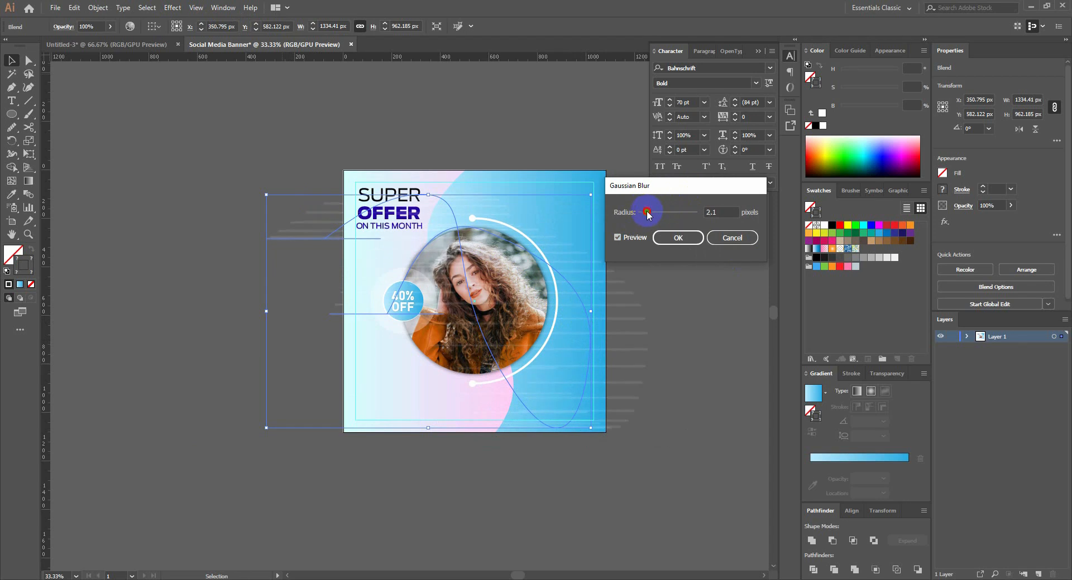
pyautogui.click(678, 238)
pyautogui.click(625, 283)
pyautogui.scroll(1, 611, 269)
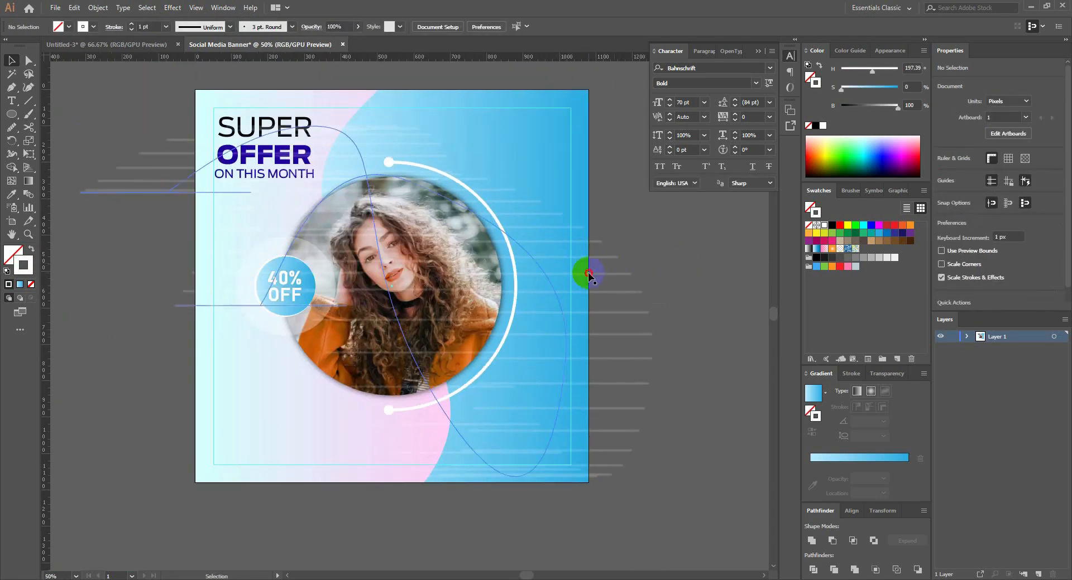
pyautogui.scroll(3, 488, 257)
pyautogui.scroll(-3, 546, 291)
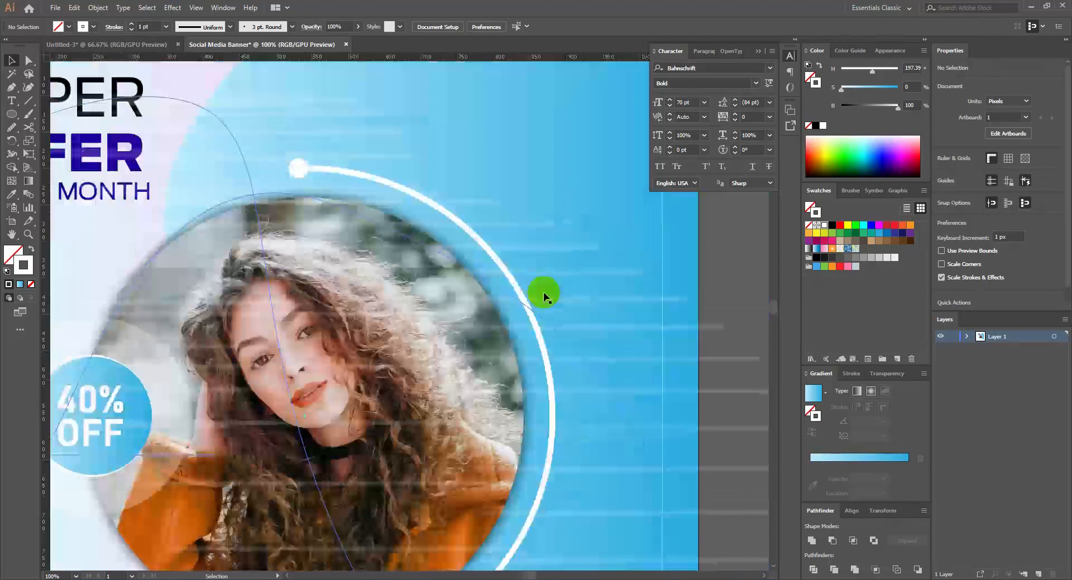
# Step: Draw a 1080 by 1080 px rectangle with no fill and no stroke exactly covering the artboard
pyautogui.moveTo(631, 290); pyautogui.dragTo(648, 266)
pyautogui.click(11, 114)
pyautogui.click(31, 284)
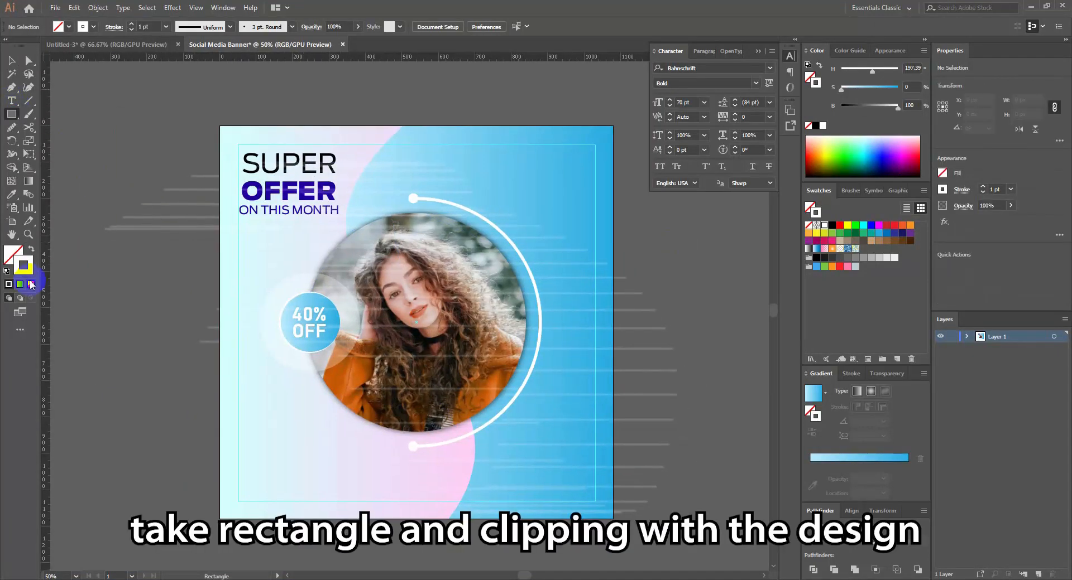
pyautogui.moveTo(150, 182); pyautogui.dragTo(132, 168)
pyautogui.moveTo(202, 111)
pyautogui.mouseDown()
pyautogui.moveTo(613, 507)
pyautogui.moveTo(595, 504)
pyautogui.mouseUp()
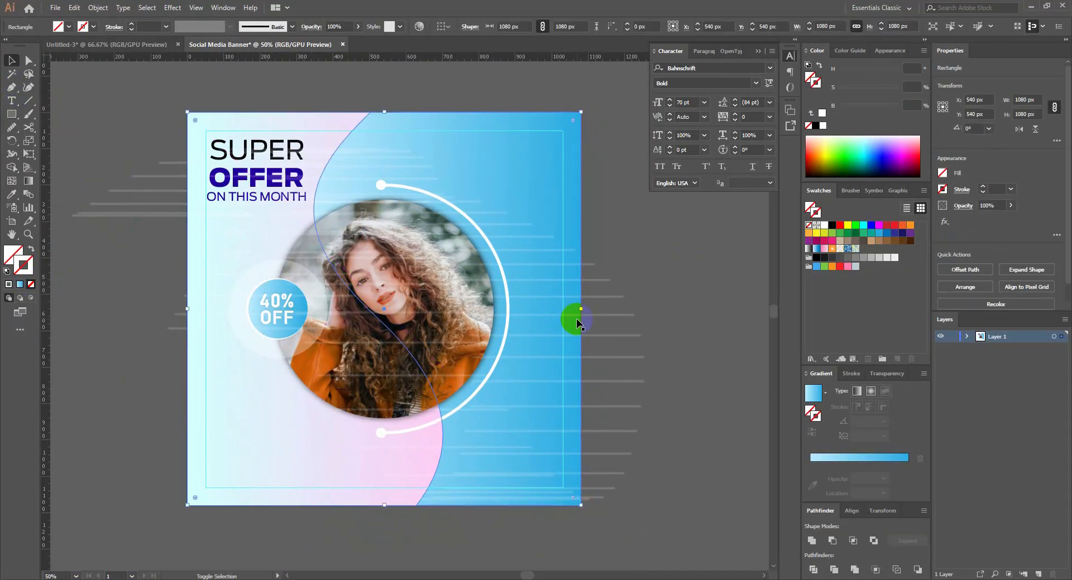
# Step: Clip the blurred line blend to the artboard-sized rectangle with a clipping mask
pyautogui.keyDown('shift'); pyautogui.click(608, 473); pyautogui.keyUp('shift')
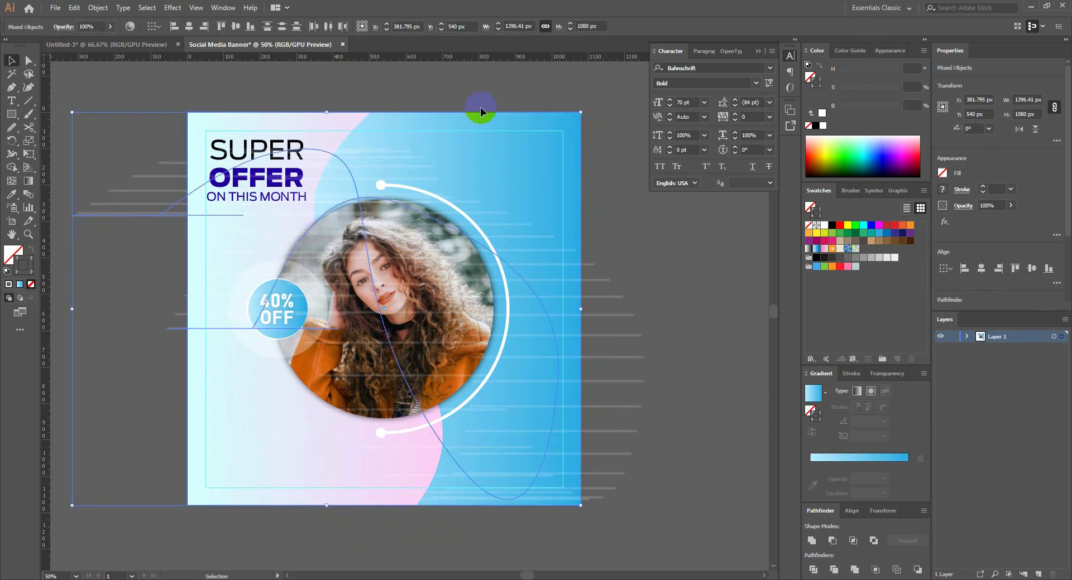
pyautogui.rightClick(473, 153)
pyautogui.click(516, 250)
pyautogui.click(695, 269)
pyautogui.scroll(-1, 441, 359)
pyautogui.scroll(1, 563, 370)
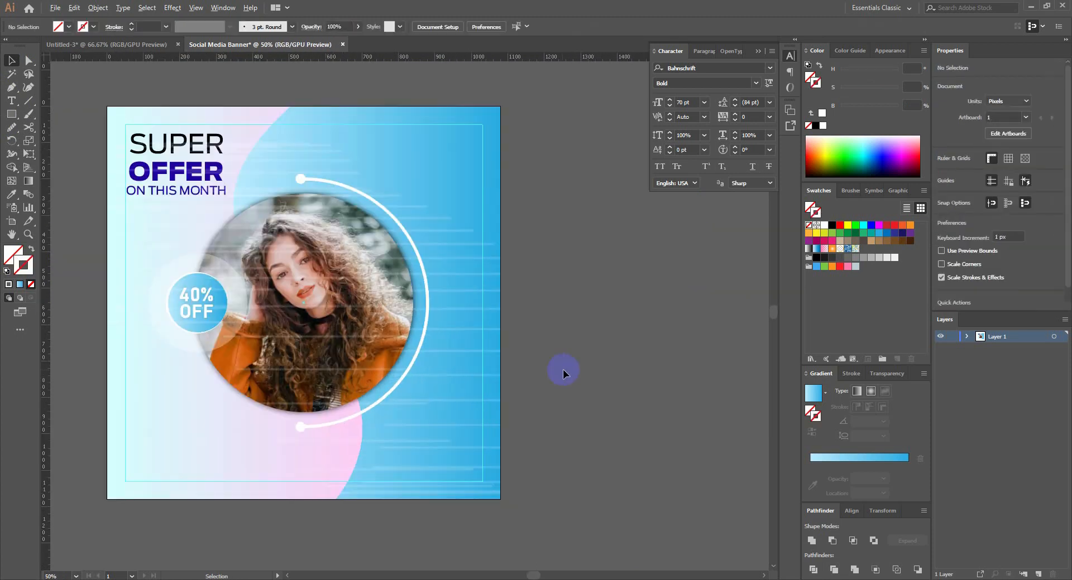
pyautogui.scroll(-1, 563, 357)
pyautogui.scroll(1, 571, 278)
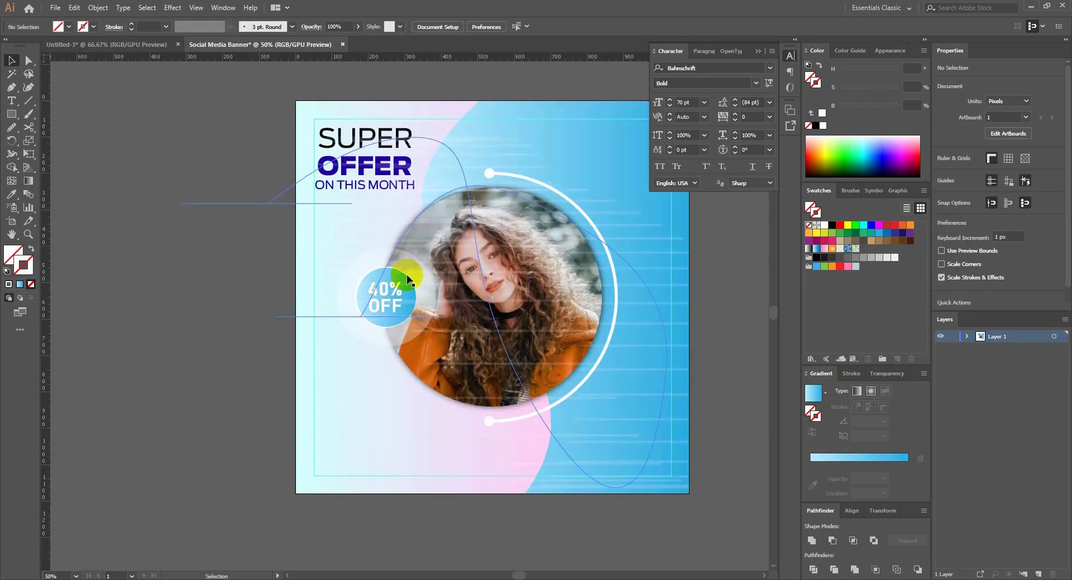
# Step: Set the opacity of the clipped line blend to 50%
pyautogui.click(408, 272)
pyautogui.click(336, 27)
pyautogui.write('50')
pyautogui.press('Return')
pyautogui.click(193, 243)
# Step: Add the text NEW COLLECTION in 70 pt Bahnschrift Bold below and to the right of the circular photo
pyautogui.scroll(-1, 193, 243)
pyautogui.moveTo(541, 200); pyautogui.dragTo(511, 211)
pyautogui.moveTo(481, 306); pyautogui.dragTo(474, 282)
pyautogui.click(11, 101)
pyautogui.scroll(1, 437, 360)
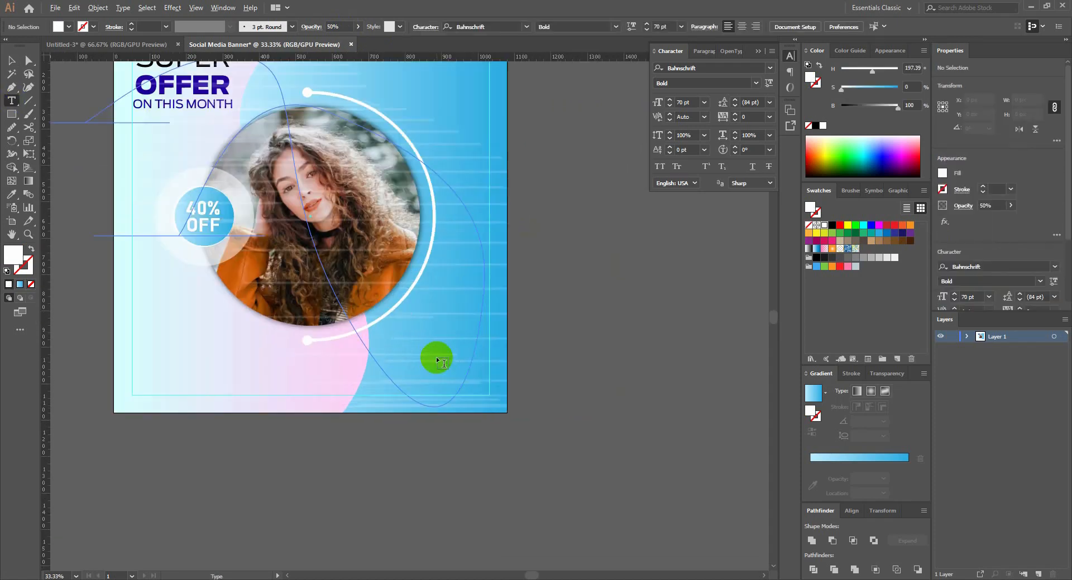
pyautogui.click(392, 336)
pyautogui.write('NEW')
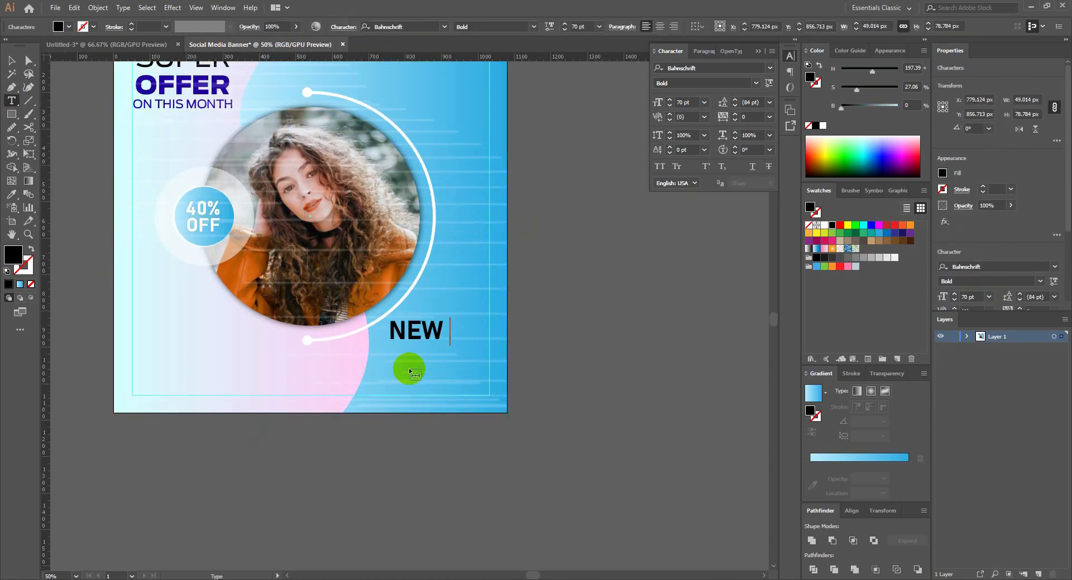
pyautogui.write(' COLLECTION')
pyautogui.press('Escape')
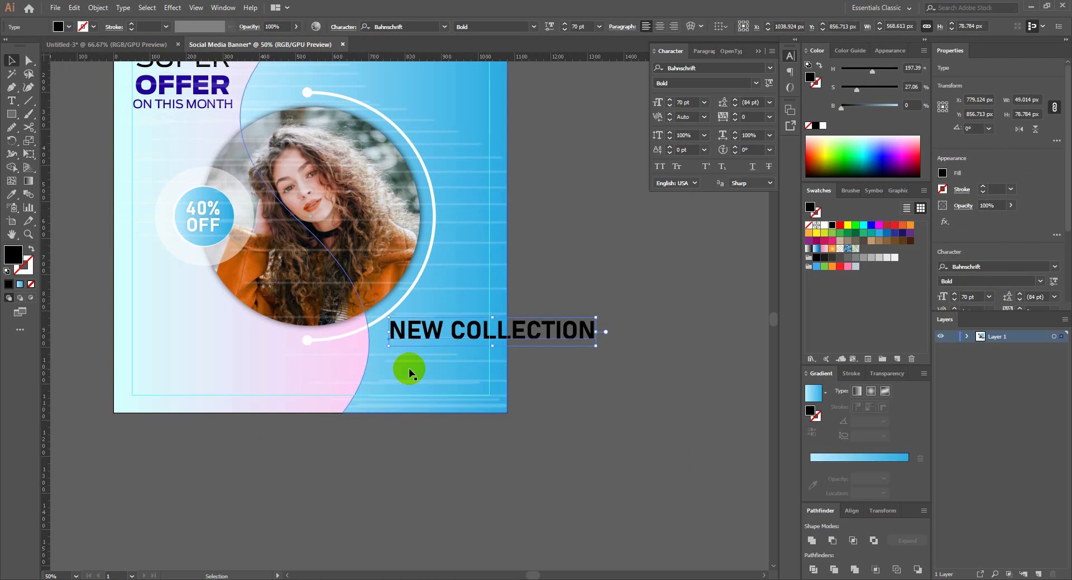
# Step: Resize the NEW COLLECTION text to 40 pt, color it white and place it near the banner's lower-right corner
pyautogui.moveTo(539, 336); pyautogui.dragTo(486, 344)
pyautogui.scroll(-10, 687, 104)
pyautogui.scroll(-10, 687, 105)
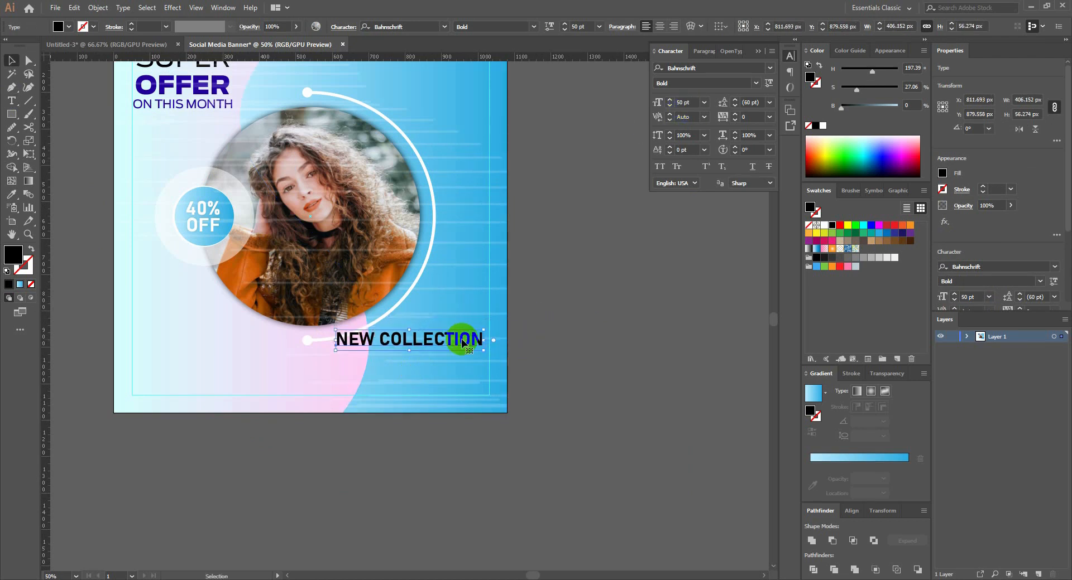
pyautogui.scroll(1, 413, 357)
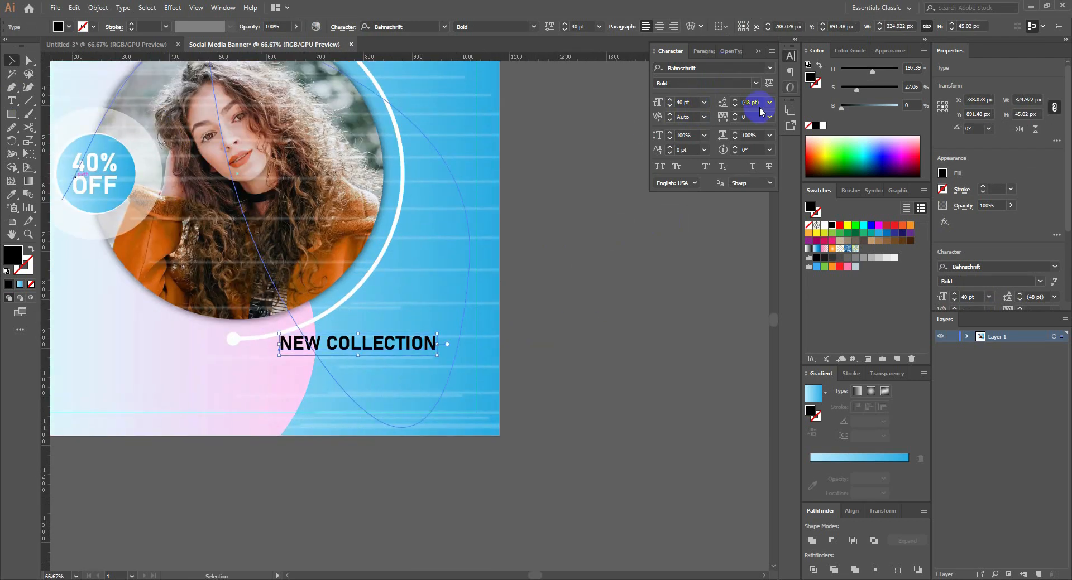
pyautogui.click(824, 226)
pyautogui.moveTo(413, 346); pyautogui.dragTo(450, 350)
pyautogui.click(770, 69)
pyautogui.scroll(8, 814, 162)
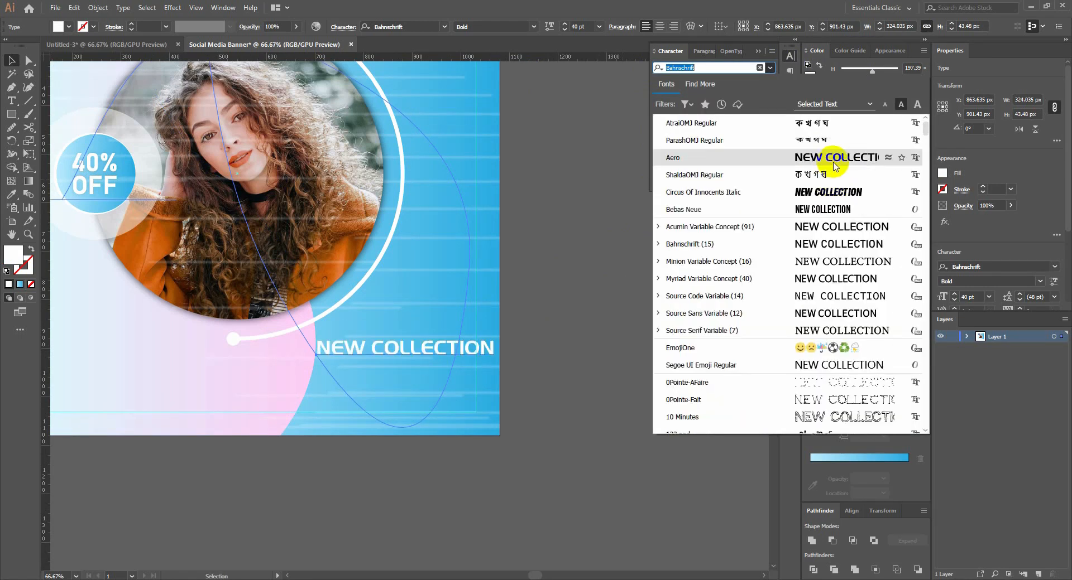
pyautogui.click(819, 128)
# Step: Align the NEW COLLECTION text with the right margin guide and reduce its font size to 37 pt
pyautogui.moveTo(575, 281); pyautogui.dragTo(605, 280)
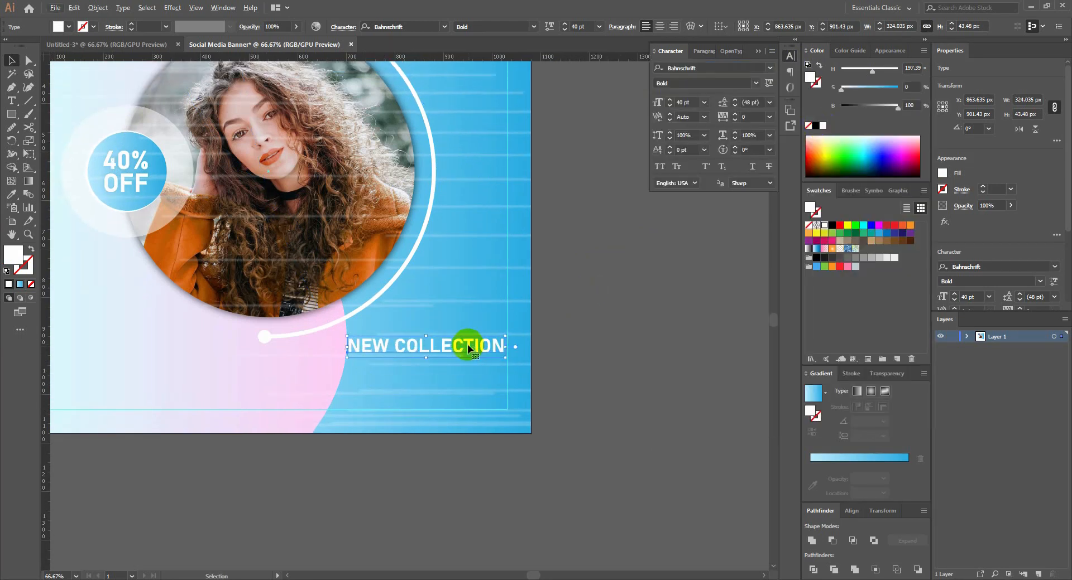
pyautogui.moveTo(468, 346); pyautogui.dragTo(503, 331)
pyautogui.click(557, 329)
pyautogui.scroll(1, 457, 375)
pyautogui.click(428, 343)
pyautogui.scroll(-3, 689, 102)
pyautogui.click(676, 282)
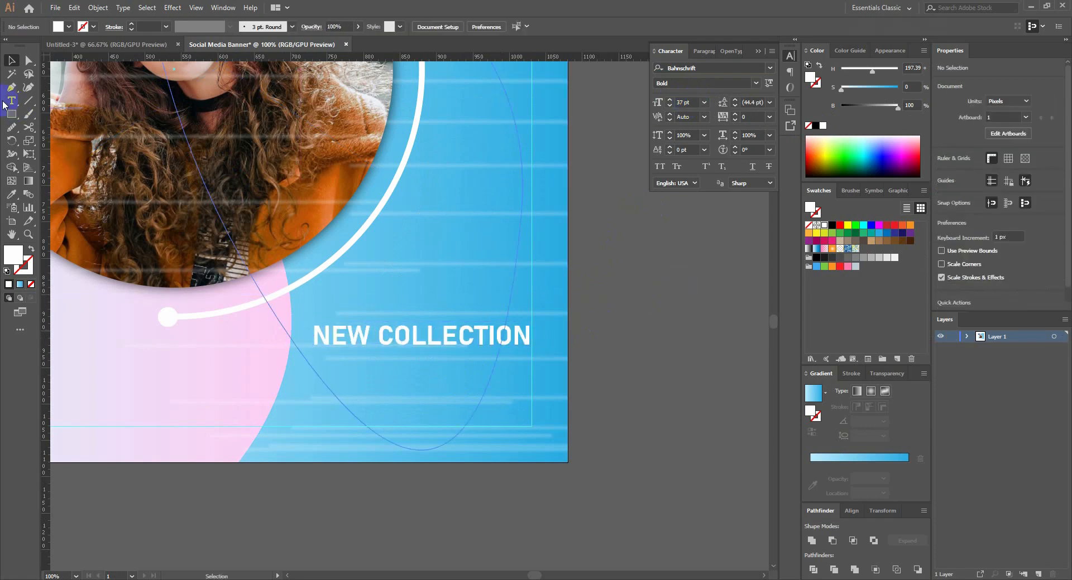
# Step: Create a text frame about 304 by 97 px beneath NEW COLLECTION, with its placeholder text set to 33 pt
pyautogui.click(5, 104)
pyautogui.moveTo(551, 389); pyautogui.dragTo(524, 328)
pyautogui.moveTo(283, 295); pyautogui.dragTo(505, 363)
pyautogui.scroll(-4, 691, 105)
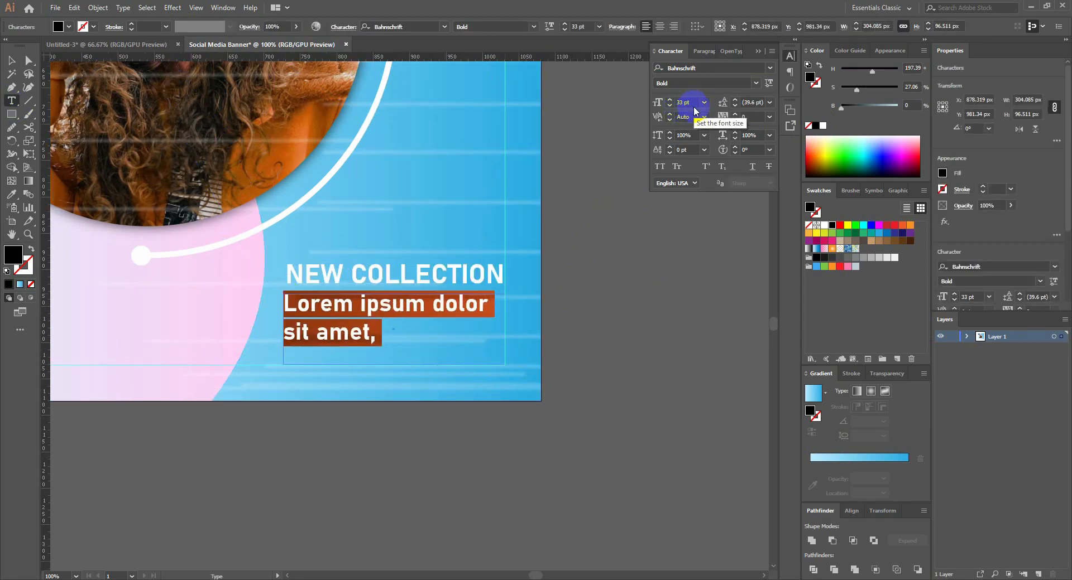
# Step: Fill the remaining space after "sit amet," in the text frame with placeholder text
pyautogui.click(379, 334)
pyautogui.click(123, 7)
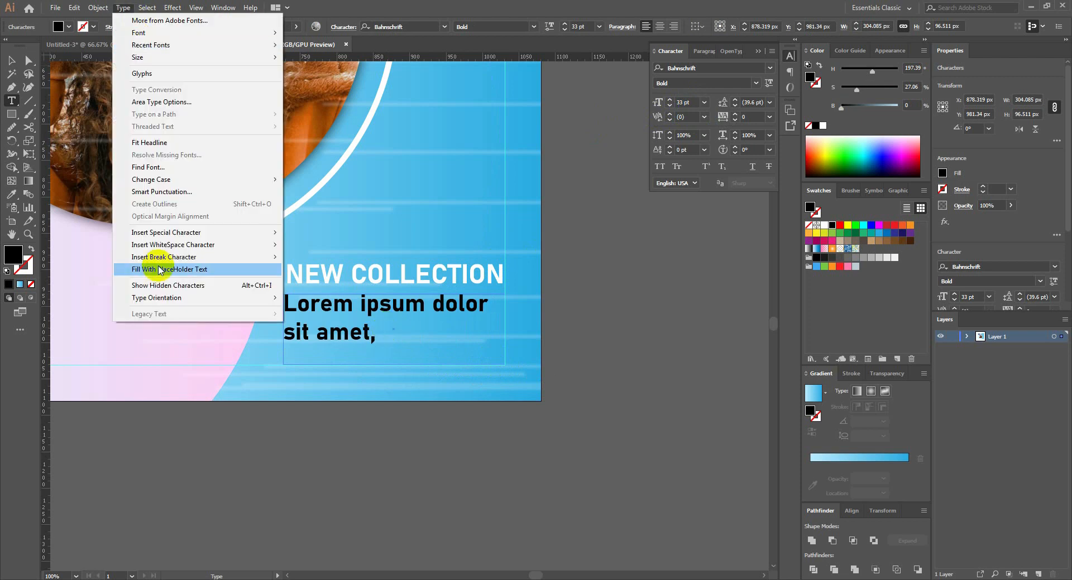
pyautogui.click(219, 270)
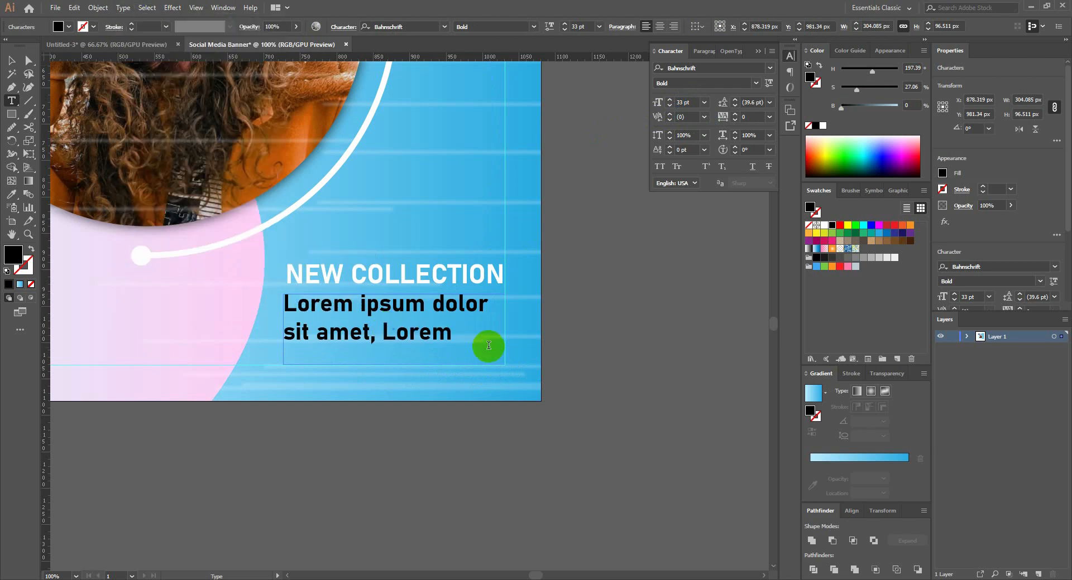
# Step: Color the placeholder text white, center-align it and move its frame about 16 px further below NEW COLLECTION
pyautogui.press('Escape')
pyautogui.click(824, 225)
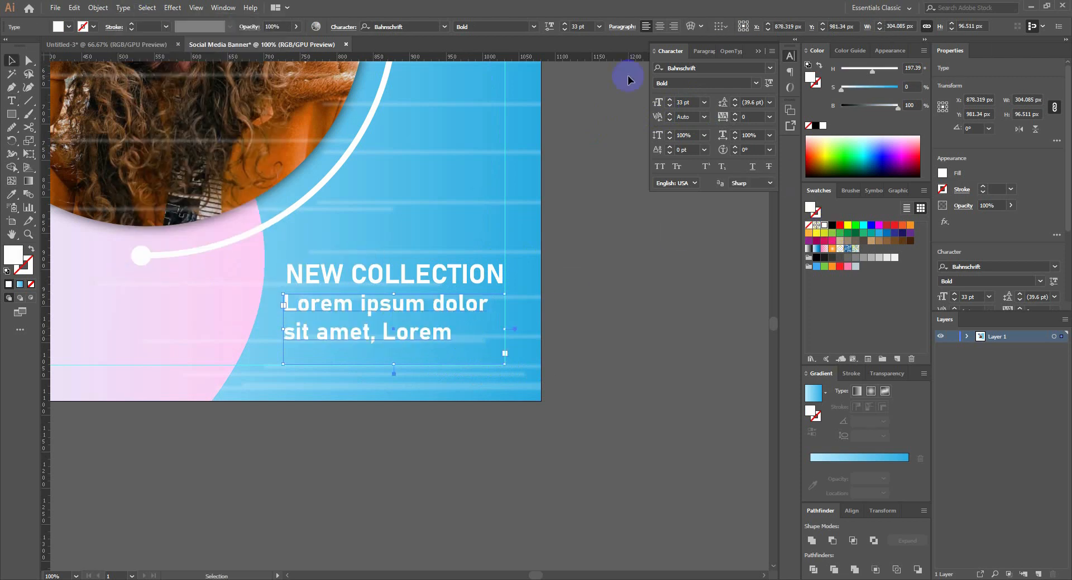
pyautogui.click(661, 27)
pyautogui.moveTo(449, 306); pyautogui.dragTo(428, 331)
# Step: Set the placeholder text's font style to Bahnschrift Light
pyautogui.click(727, 83)
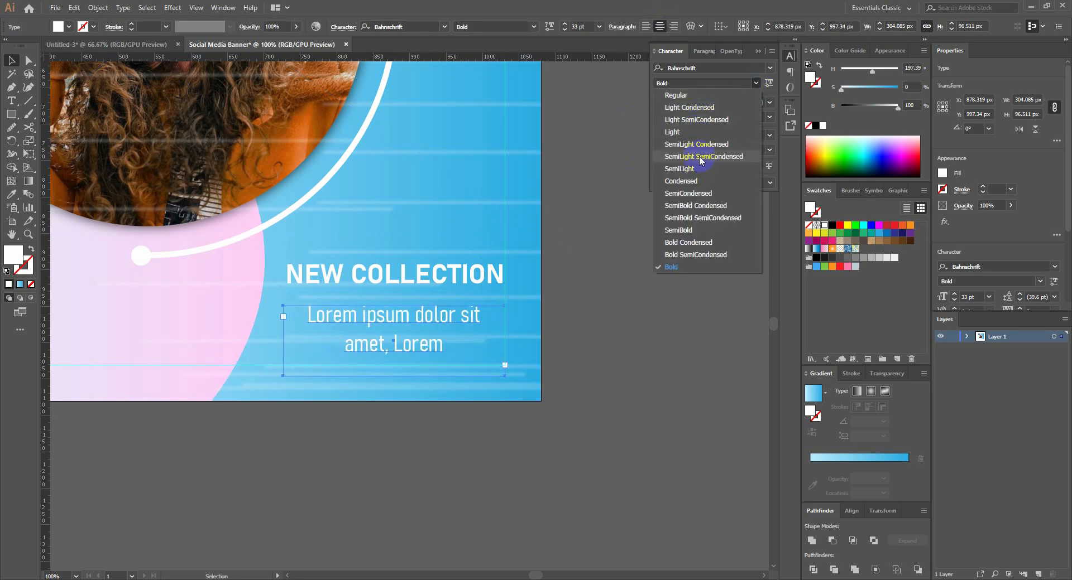
pyautogui.click(684, 135)
pyautogui.click(604, 247)
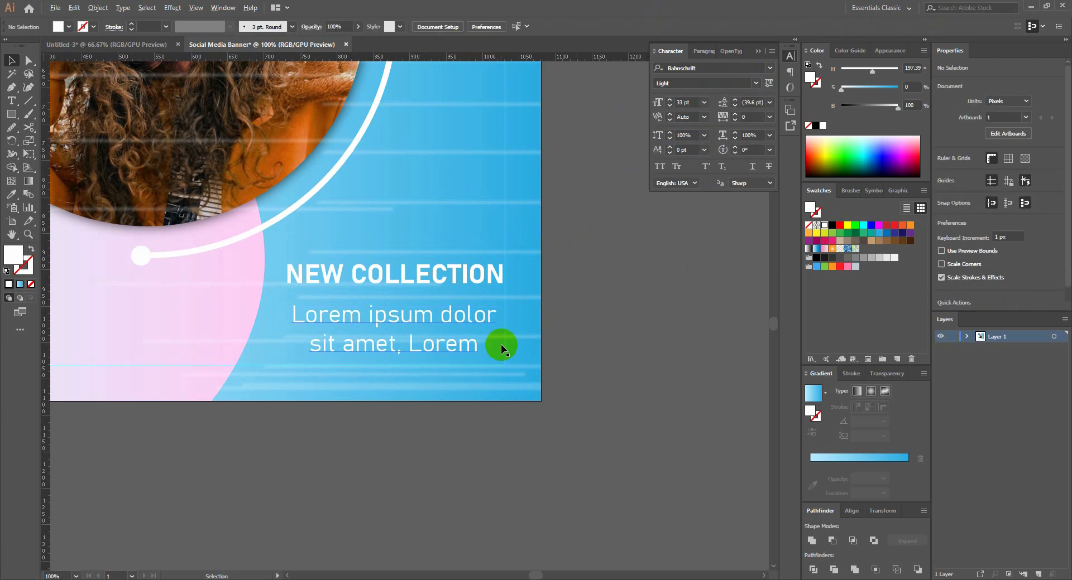
# Step: Draw a horizontal line about 299 px long between NEW COLLECTION and the placeholder text, with a white 2 pt stroke
pyautogui.scroll(1, 501, 343)
pyautogui.moveTo(493, 299); pyautogui.dragTo(476, 317)
pyautogui.click(675, 277)
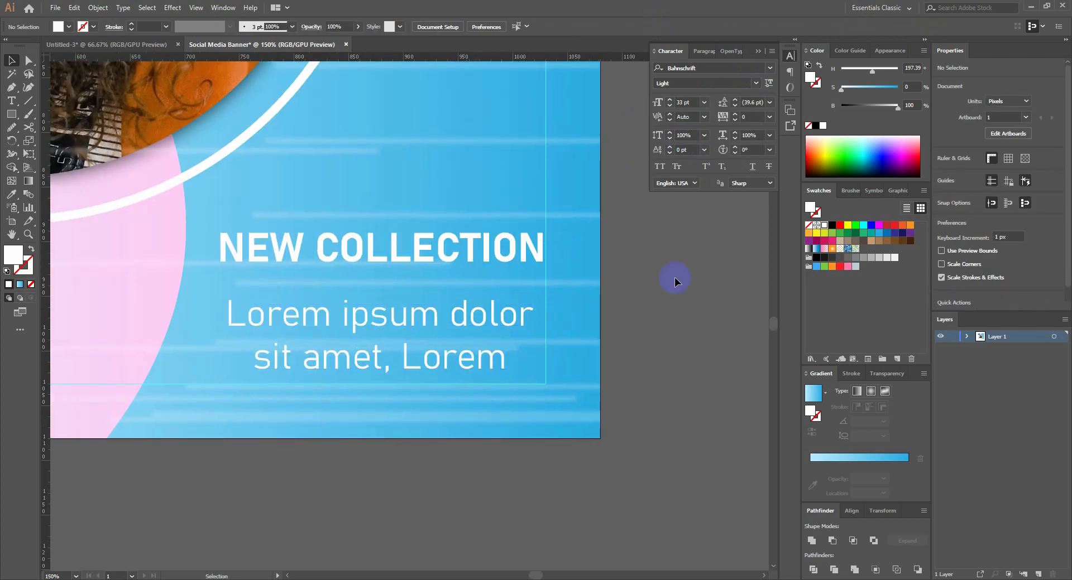
pyautogui.moveTo(674, 276)
pyautogui.mouseDown()
pyautogui.moveTo(671, 299)
pyautogui.moveTo(669, 288)
pyautogui.mouseUp()
pyautogui.click(28, 101)
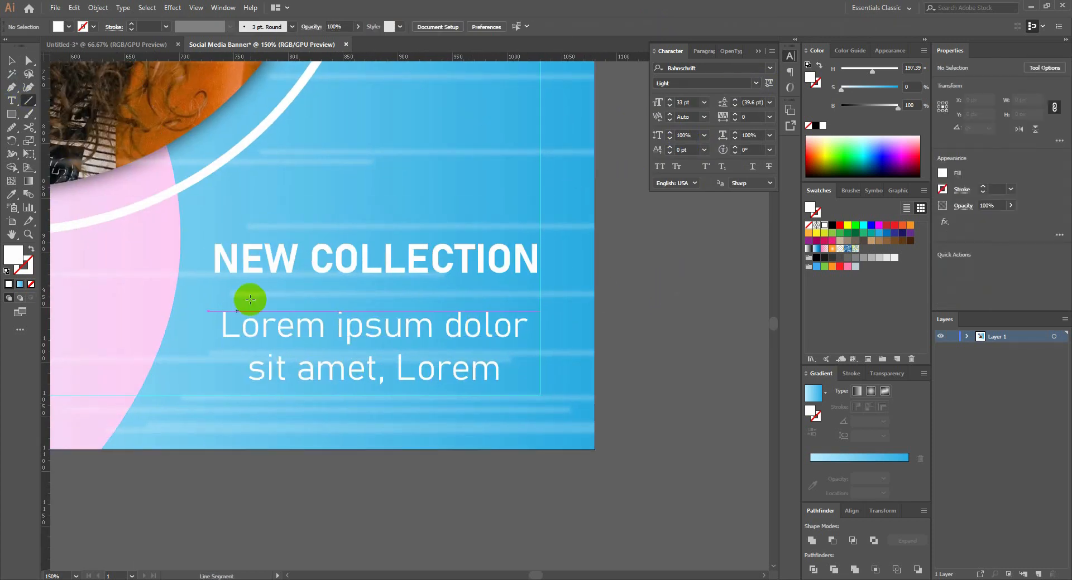
pyautogui.moveTo(208, 293); pyautogui.dragTo(535, 294)
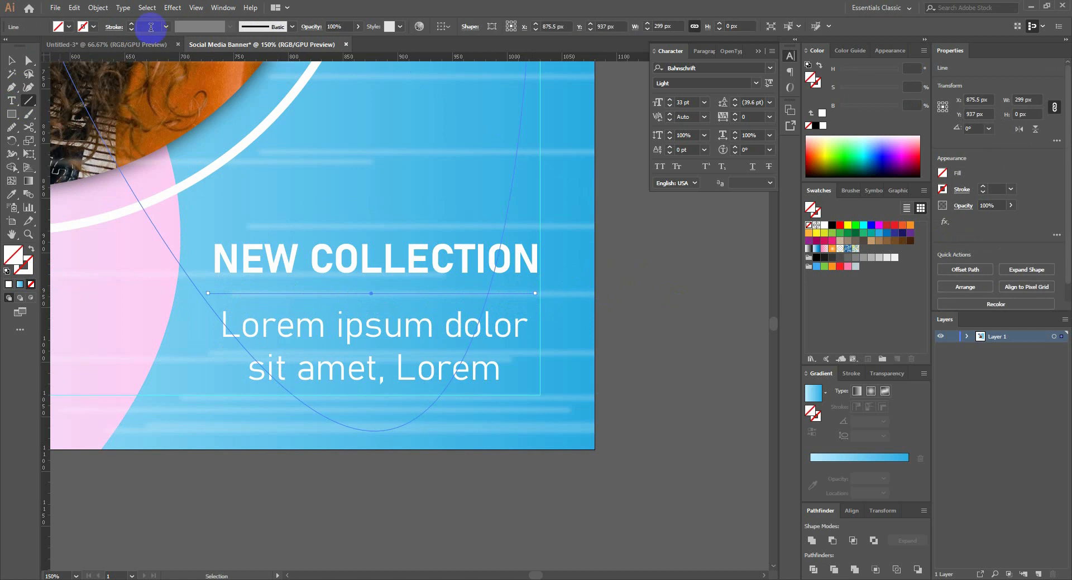
pyautogui.scroll(3, 151, 27)
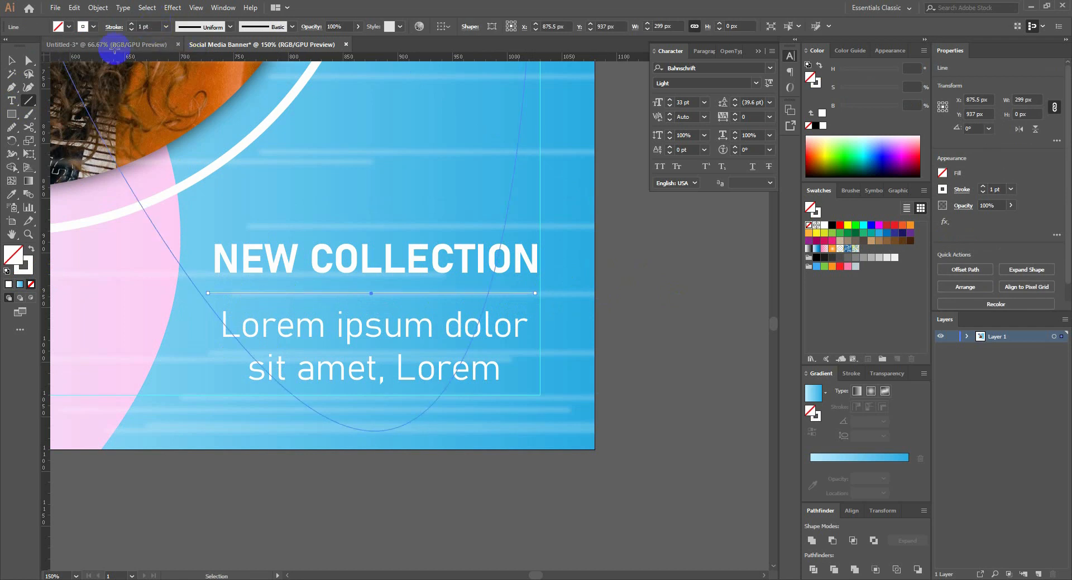
pyautogui.click(12, 61)
# Step: Apply a Drop Shadow effect to the line with 70% opacity and a Y offset of 1 px
pyautogui.click(429, 288)
pyautogui.click(425, 293)
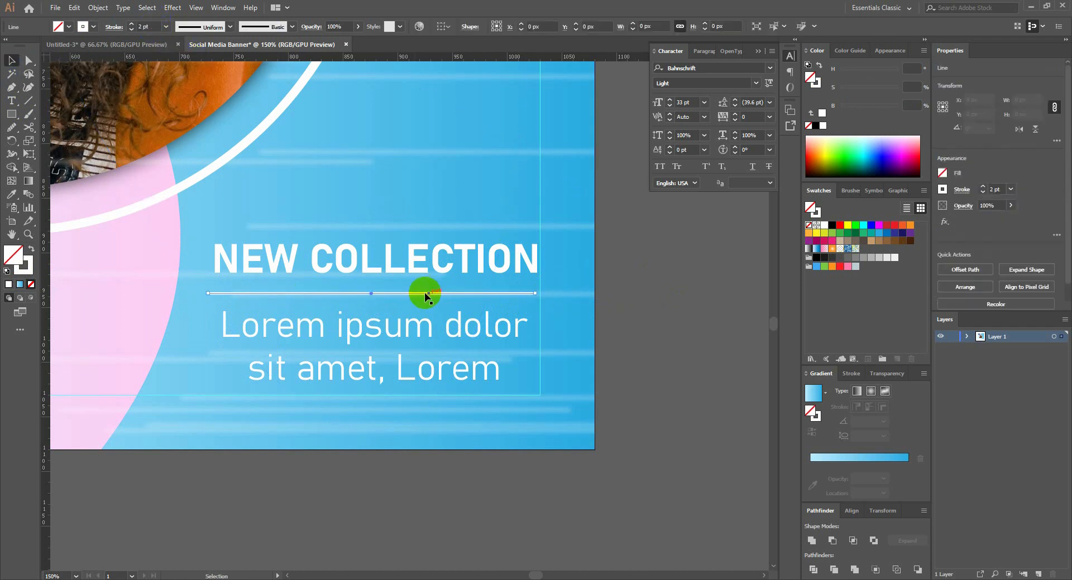
pyautogui.click(172, 7)
pyautogui.moveTo(216, 134)
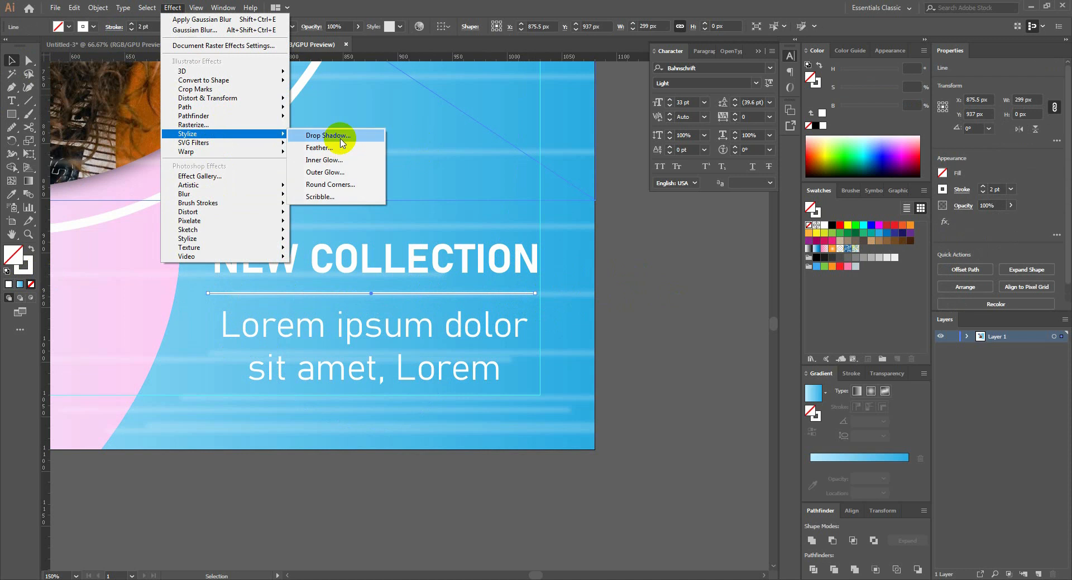
pyautogui.click(334, 137)
pyautogui.click(704, 241)
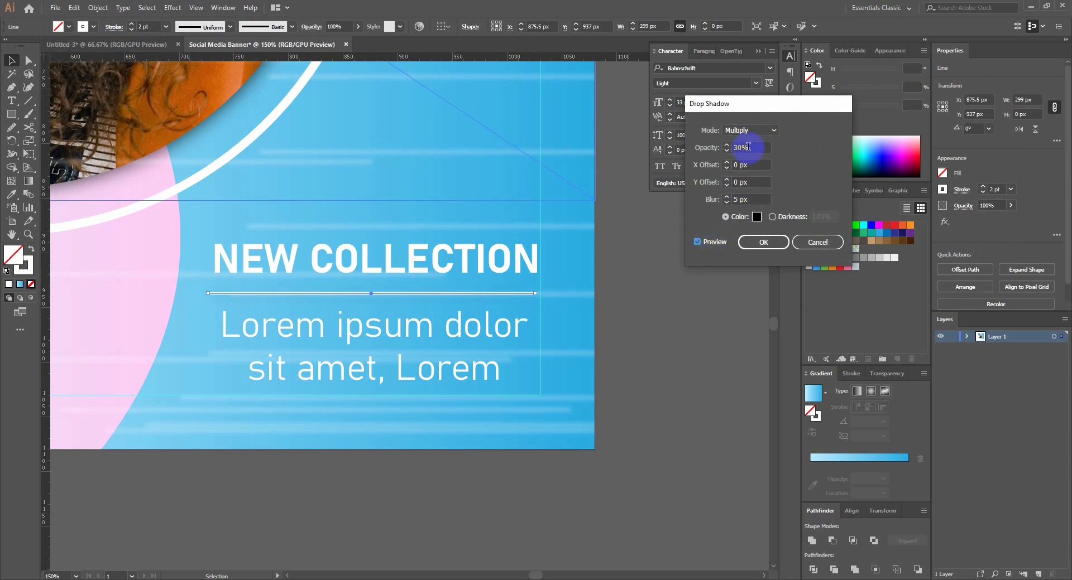
pyautogui.write('80')
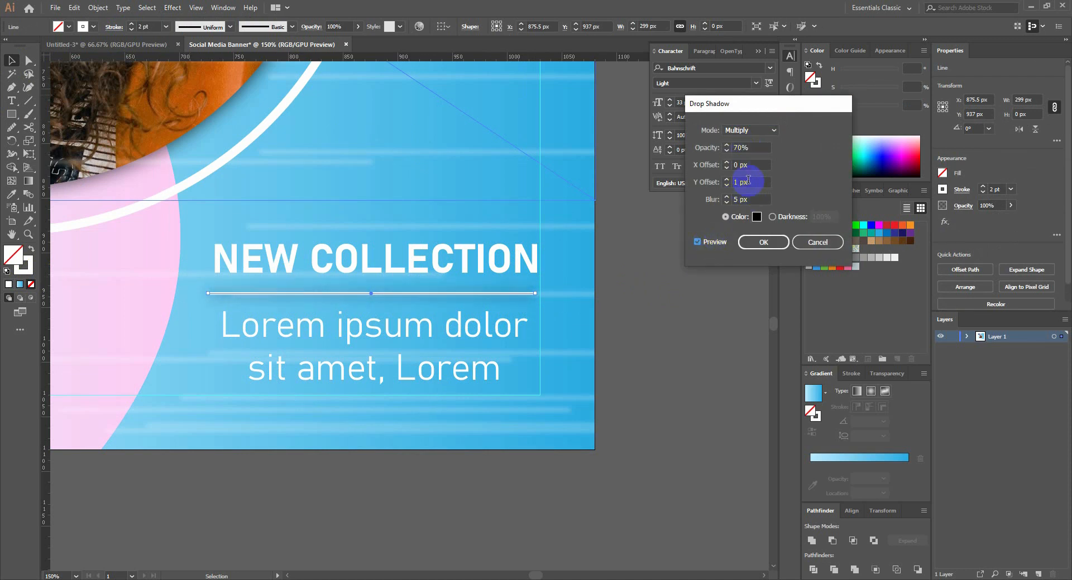
pyautogui.click(753, 242)
pyautogui.click(707, 279)
# Step: Draw a circle about 10 px in diameter above the banner and give it a white fill without stroke
pyautogui.scroll(-2, 710, 286)
pyautogui.moveTo(710, 288); pyautogui.dragTo(655, 380)
pyautogui.scroll(-1, 652, 323)
pyautogui.moveTo(651, 321); pyautogui.dragTo(578, 395)
pyautogui.moveTo(360, 171); pyautogui.dragTo(404, 212)
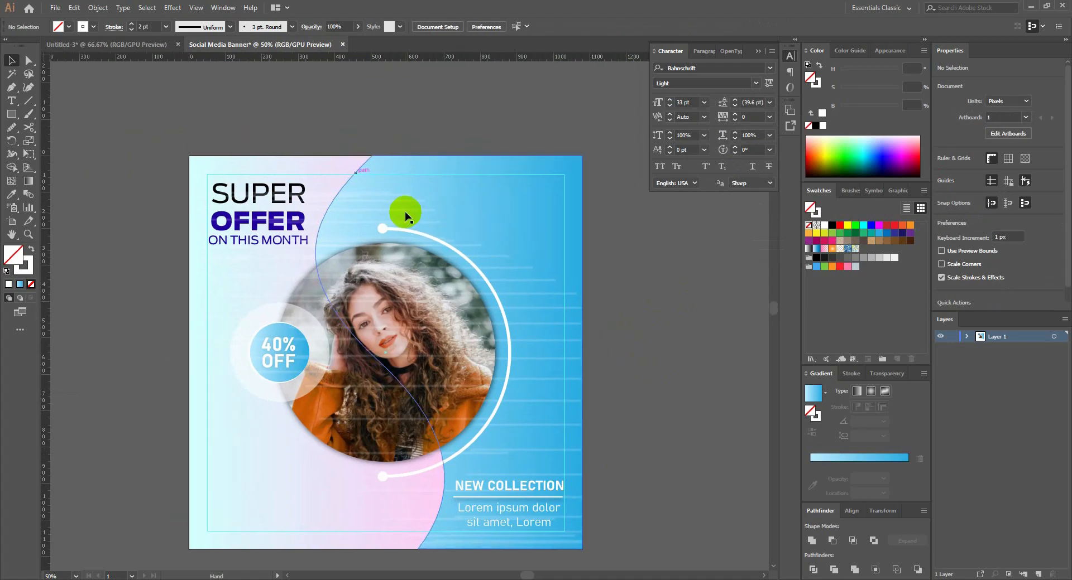
pyautogui.scroll(1, 392, 134)
pyautogui.moveTo(392, 139); pyautogui.dragTo(387, 215)
pyautogui.rightClick(12, 114)
pyautogui.click(66, 140)
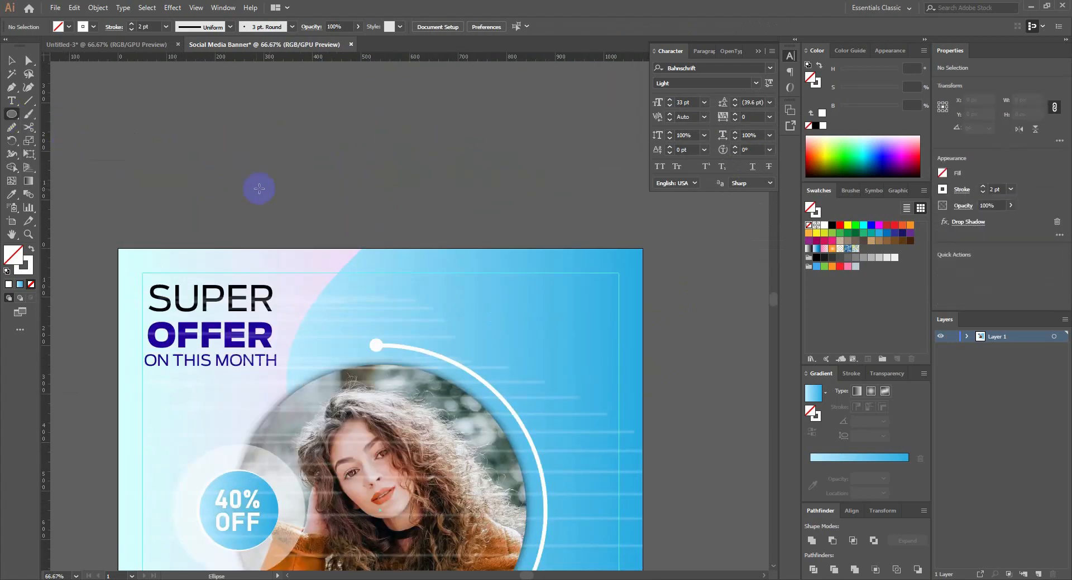
pyautogui.scroll(1, 396, 204)
pyautogui.moveTo(361, 181); pyautogui.dragTo(362, 180)
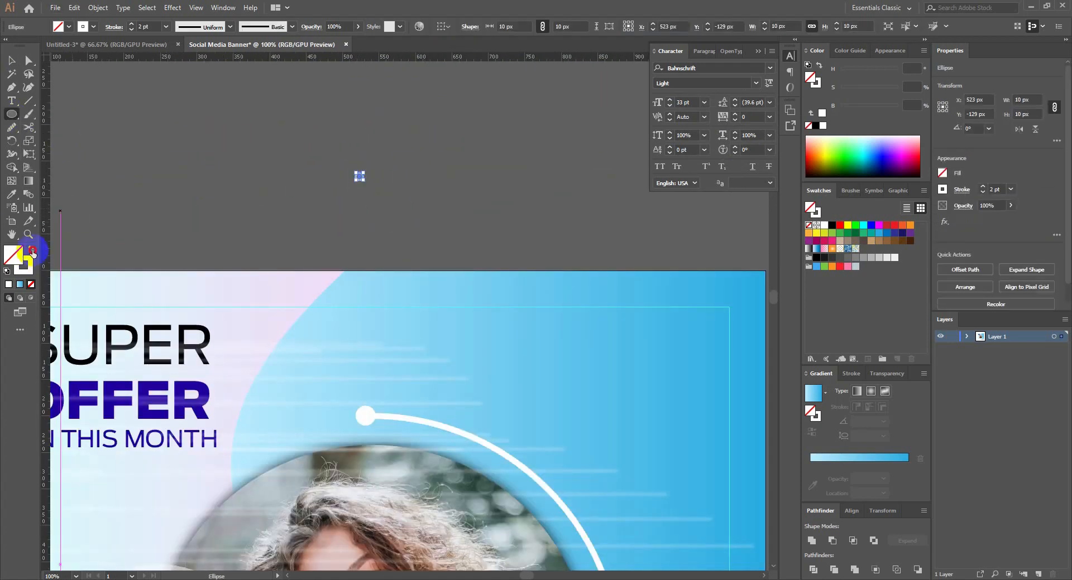
pyautogui.click(32, 252)
pyautogui.click(12, 60)
pyautogui.click(366, 210)
# Step: Shrink the white circle to 8 px and place a copy of it 15 px to its right
pyautogui.scroll(2, 349, 179)
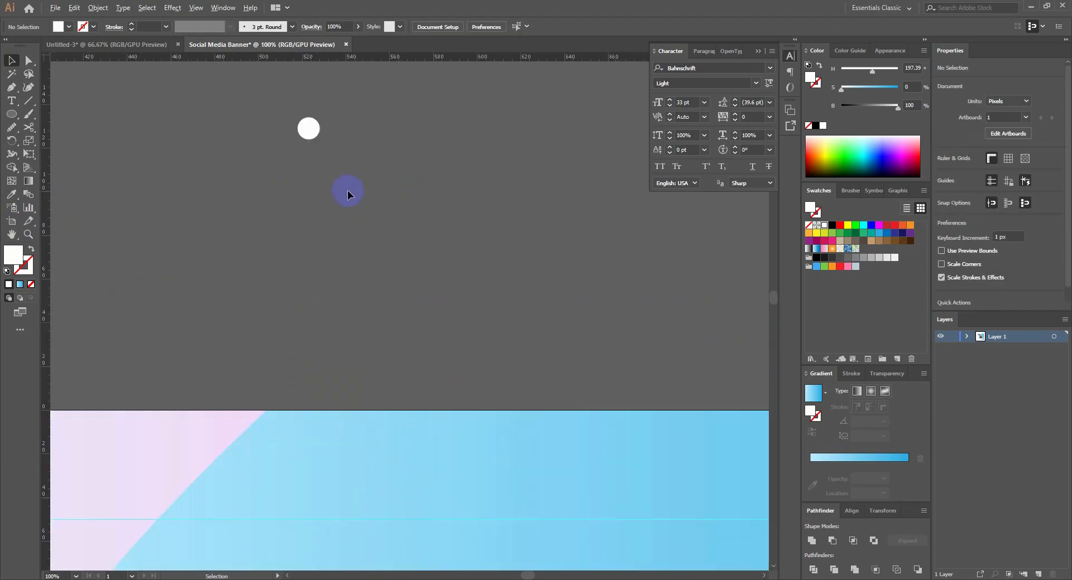
pyautogui.click(318, 129)
pyautogui.scroll(2, 326, 127)
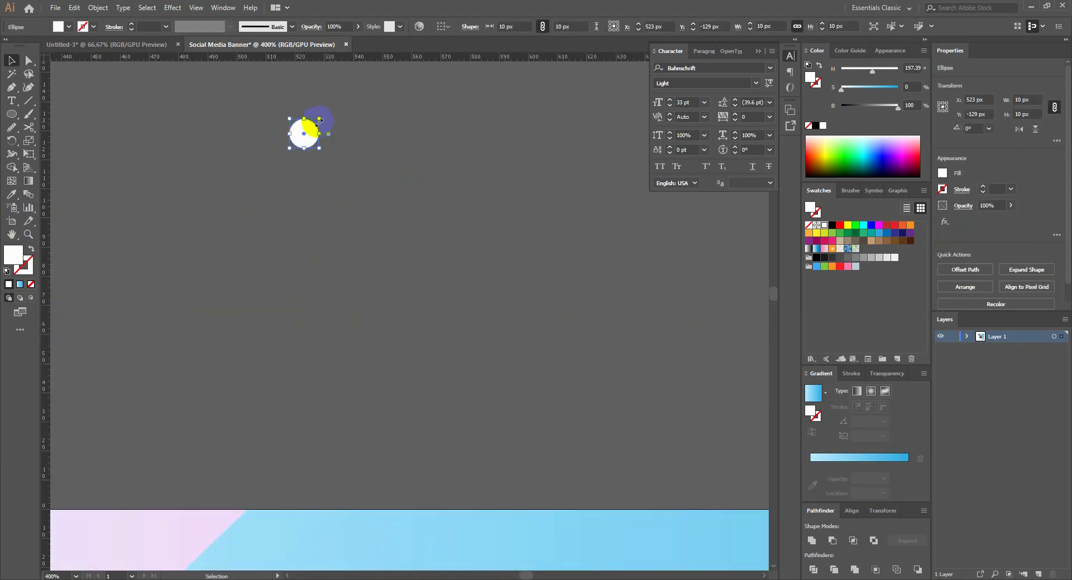
pyautogui.moveTo(318, 120); pyautogui.dragTo(346, 137)
pyautogui.click(322, 125)
pyautogui.scroll(-2, 369, 168)
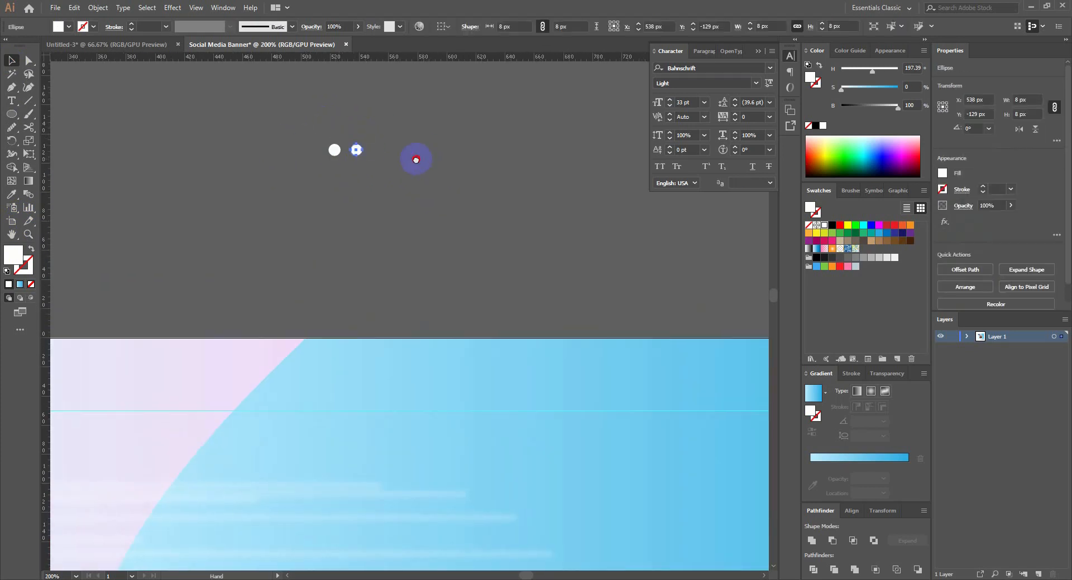
# Step: Repeat the circle copies into a grid of five columns by five rows and group all the dots
pyautogui.click(428, 169)
pyautogui.scroll(-2, 376, 189)
pyautogui.scroll(2, 356, 195)
pyautogui.moveTo(345, 173); pyautogui.dragTo(557, 347)
pyautogui.hotkey('ctrl', 'd')
pyautogui.click(518, 228)
pyautogui.scroll(-2, 479, 219)
pyautogui.hotkey('ctrl', 'g')
# Step: Move the dot grid onto the blue area near the banner's top margin guide and lower its opacity
pyautogui.click(490, 232)
pyautogui.scroll(-1, 409, 222)
pyautogui.click(452, 212)
pyautogui.scroll(1, 510, 330)
pyautogui.click(502, 311)
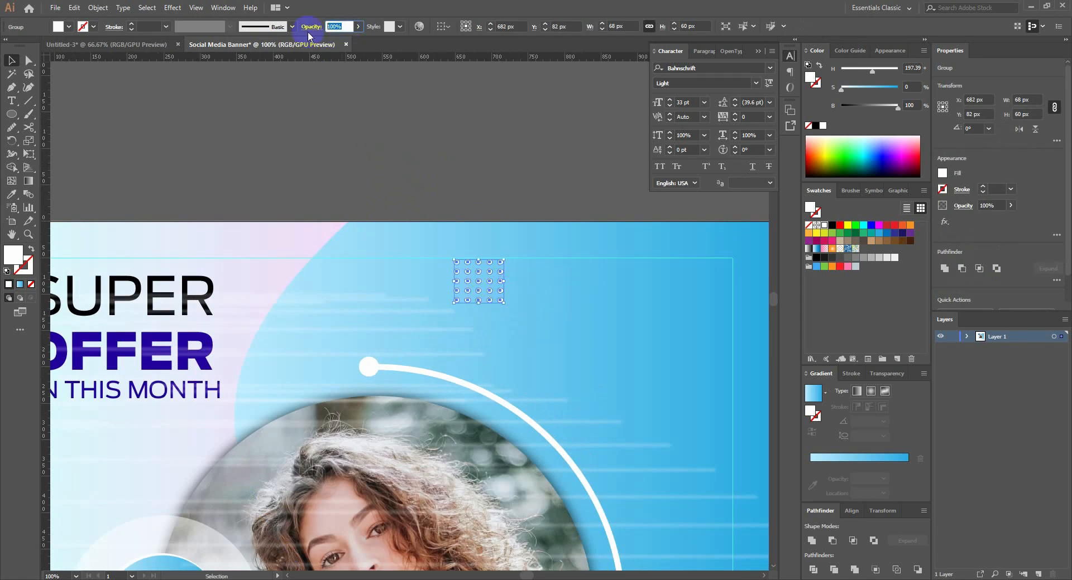
pyautogui.click(208, 170)
# Step: Copy the white LOGO HERE logo with its slogan from the Untitled-3 document and paste it into the Social Media Banner document
pyautogui.scroll(-2, 437, 177)
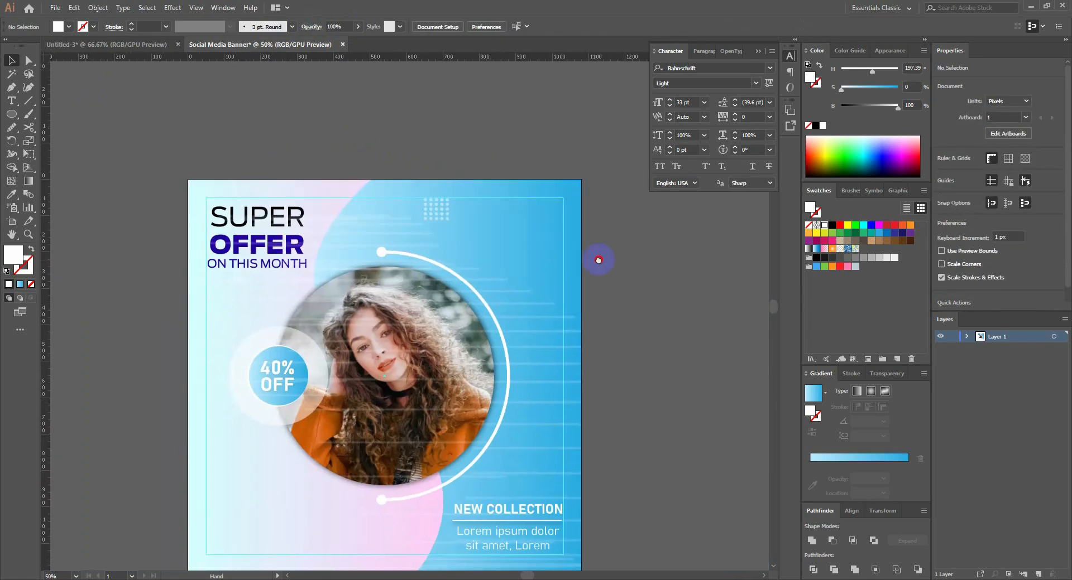
pyautogui.moveTo(388, 397); pyautogui.dragTo(412, 372)
pyautogui.moveTo(574, 148); pyautogui.dragTo(523, 175)
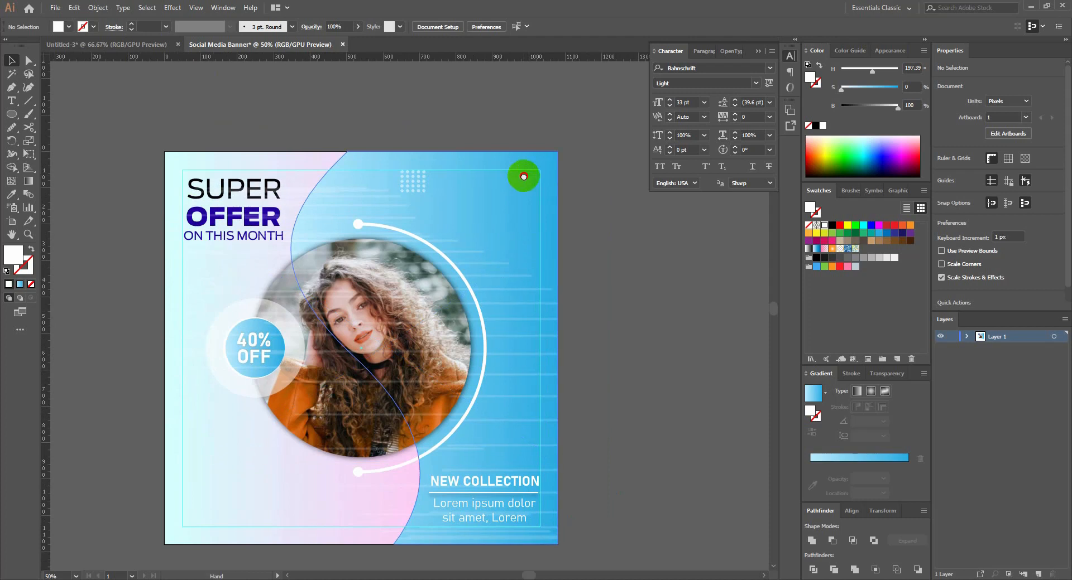
pyautogui.scroll(2, 515, 178)
pyautogui.scroll(-2, 516, 178)
pyautogui.click(136, 45)
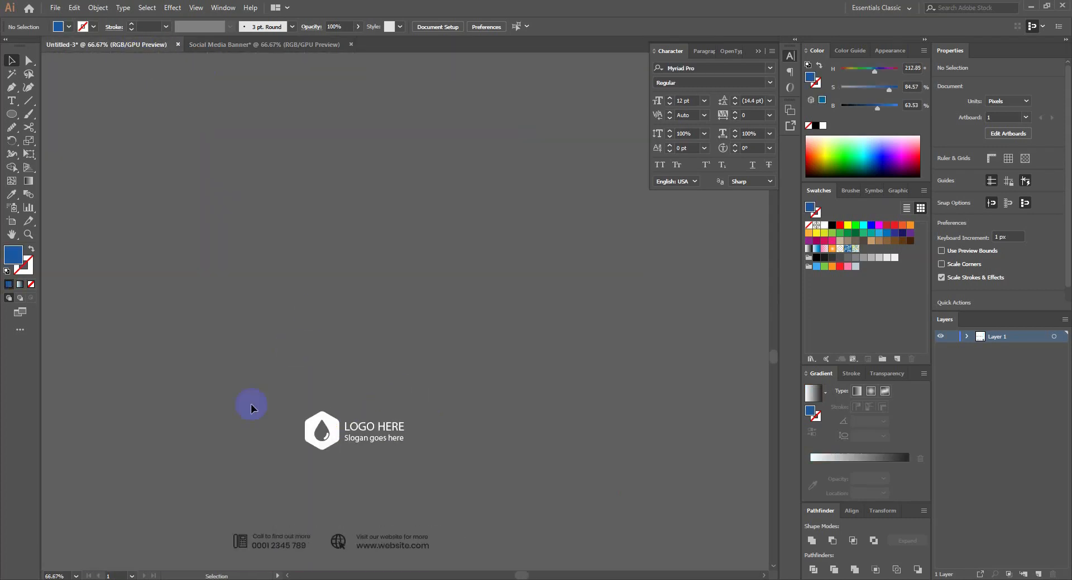
pyautogui.moveTo(251, 403); pyautogui.dragTo(461, 467)
pyautogui.click(290, 43)
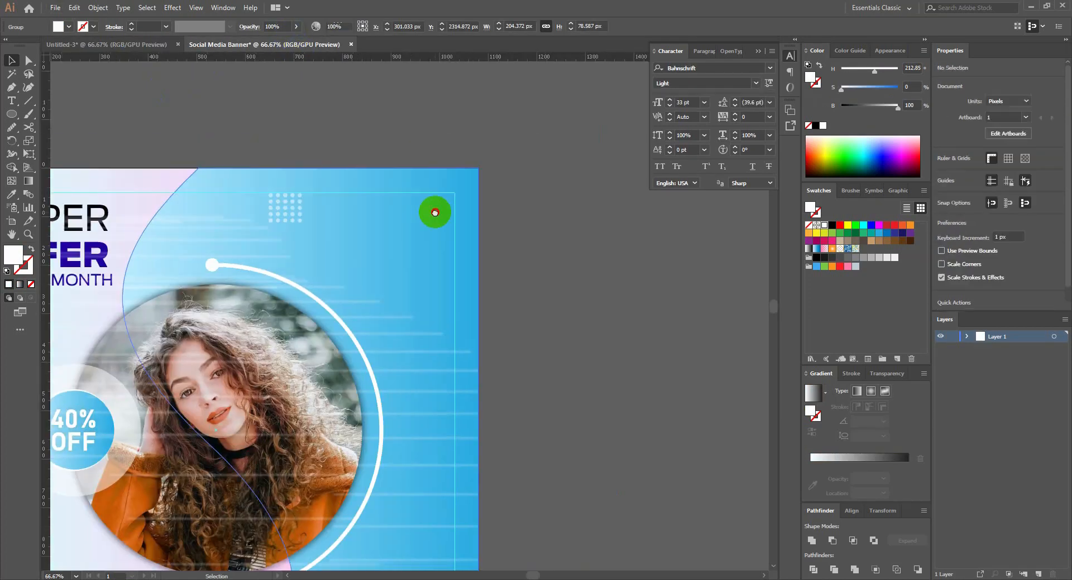
pyautogui.hotkey('ctrl', 'v')
# Step: Place the logo in the banner's upper-right corner, aligned with the top and right margin guides
pyautogui.scroll(1, 380, 321)
pyautogui.moveTo(379, 307); pyautogui.dragTo(375, 151)
pyautogui.click(558, 168)
pyautogui.moveTo(257, 167); pyautogui.dragTo(230, 194)
pyautogui.click(572, 217)
# Step: Bring the phone and website contact details from the Untitled-3 document into the Social Media Banner document
pyautogui.scroll(-1, 571, 216)
pyautogui.moveTo(541, 290); pyautogui.dragTo(620, 243)
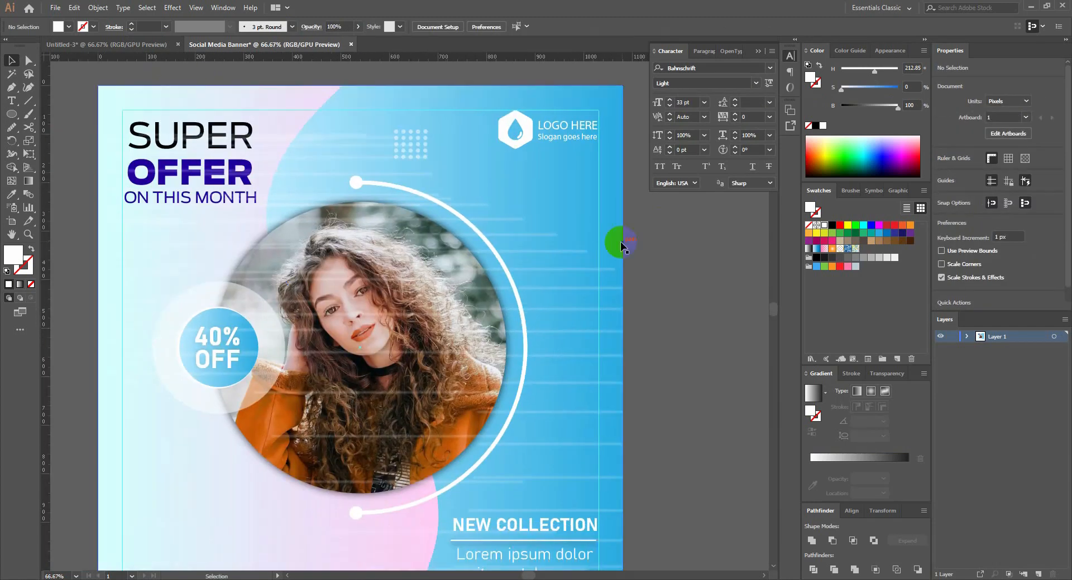
pyautogui.hotkey('ctrl', 'Tab')
pyautogui.moveTo(223, 485); pyautogui.dragTo(428, 529)
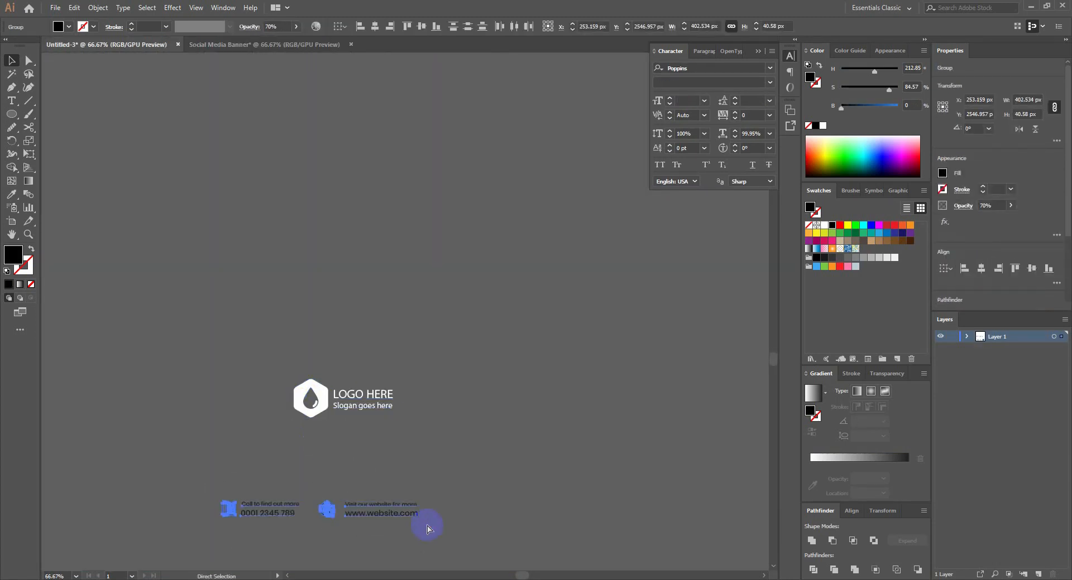
pyautogui.hotkey('ctrl', 'x')
pyautogui.hotkey('ctrl', 'Tab')
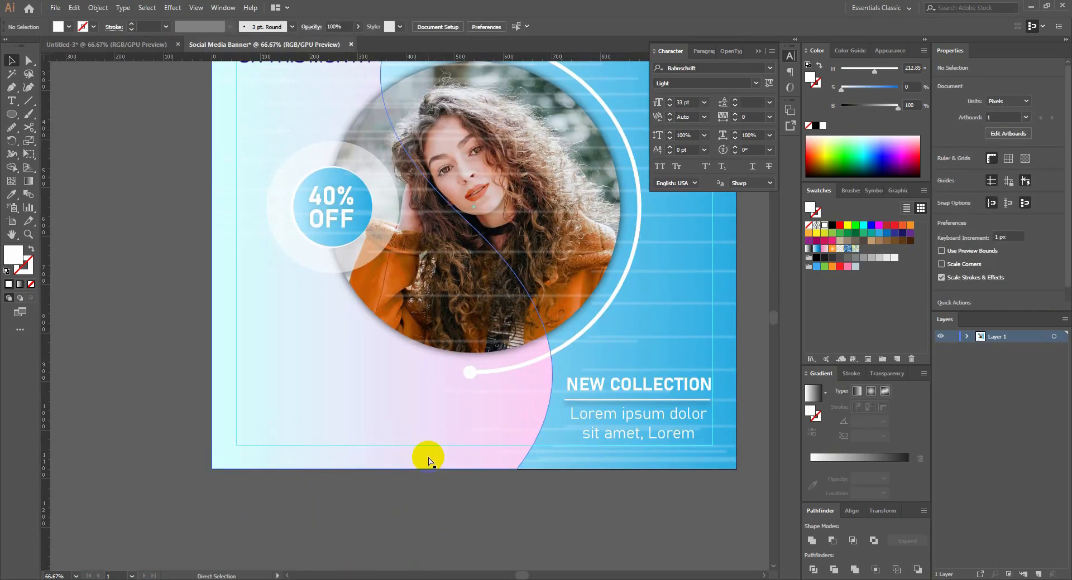
pyautogui.hotkey('ctrl', 'v')
# Step: Place the contact details in the banner's lower-left corner, aligned with the left and bottom margin guides
pyautogui.moveTo(358, 320); pyautogui.dragTo(300, 446)
pyautogui.scroll(3, 282, 437)
pyautogui.scroll(2, 471, 479)
pyautogui.scroll(-4, 490, 423)
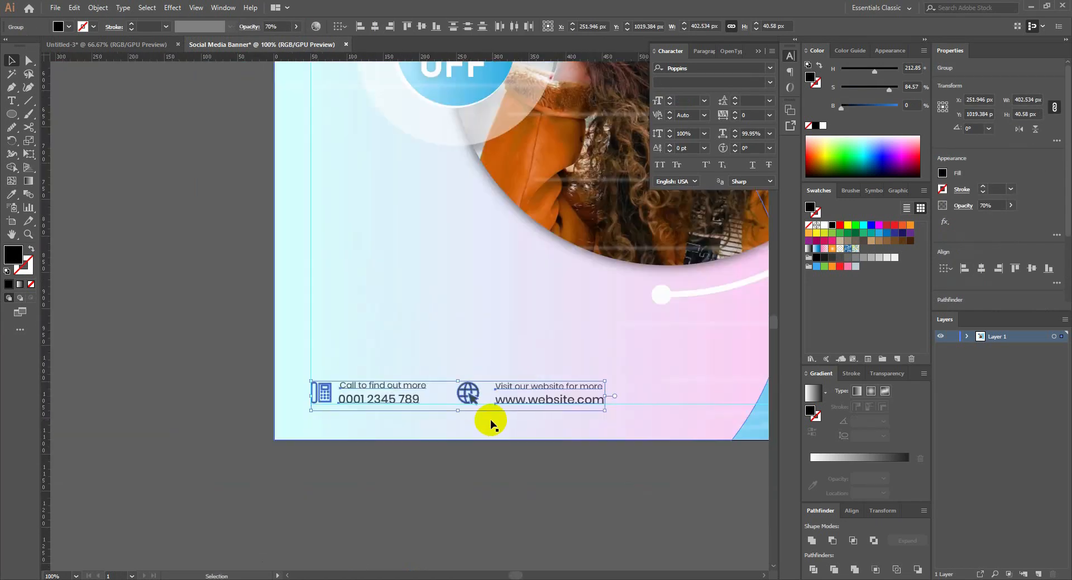
pyautogui.scroll(3, 361, 385)
pyautogui.click(351, 501)
pyautogui.scroll(-3, 351, 503)
pyautogui.moveTo(521, 457); pyautogui.dragTo(399, 491)
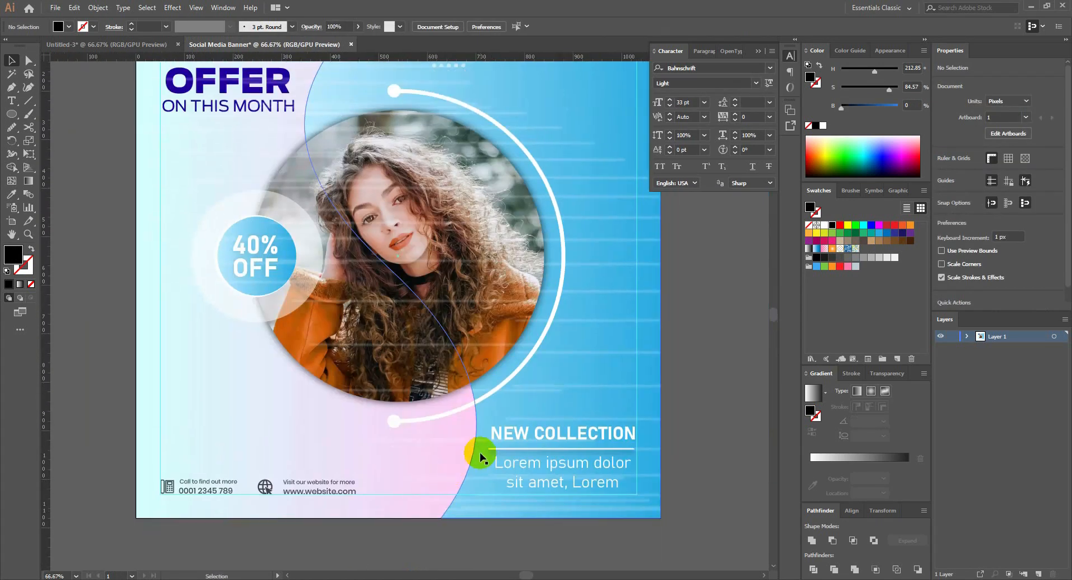
# Step: Draw a 20 by 20 px square on the pasteboard beside the banner's right edge, with a stroke and no fill
pyautogui.scroll(-1, 478, 454)
pyautogui.moveTo(556, 429); pyautogui.dragTo(534, 425)
pyautogui.moveTo(693, 410); pyautogui.dragTo(619, 430)
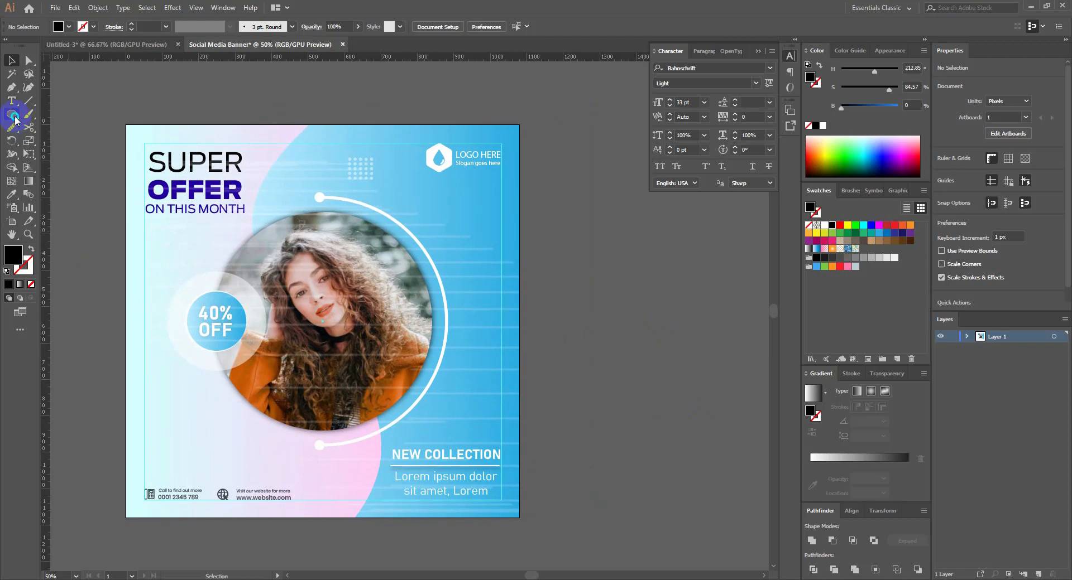
pyautogui.moveTo(15, 117); pyautogui.dragTo(53, 116)
pyautogui.moveTo(458, 270); pyautogui.dragTo(346, 295)
pyautogui.scroll(1, 432, 317)
pyautogui.scroll(1, 451, 360)
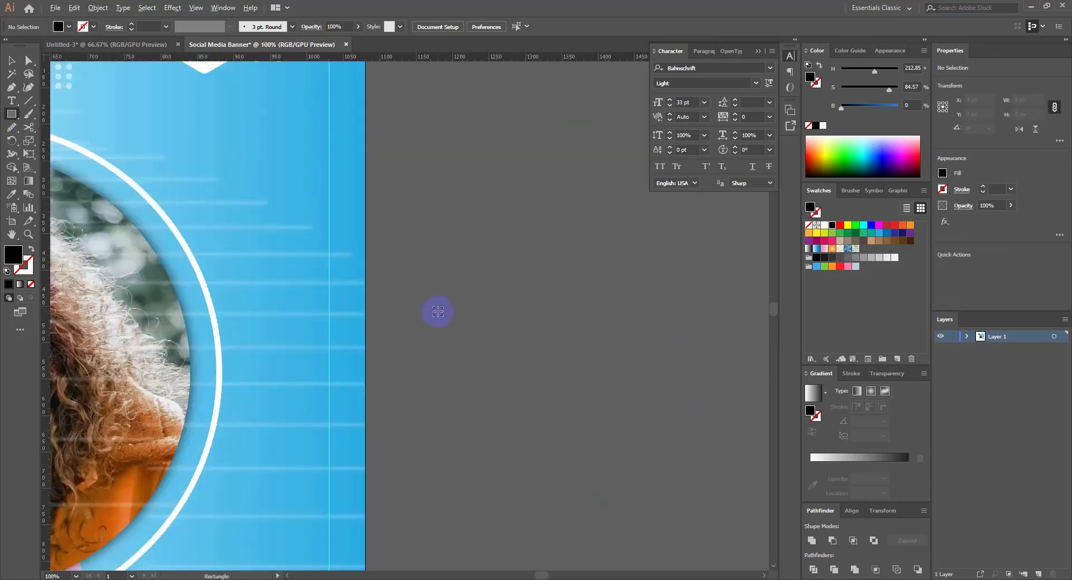
pyautogui.moveTo(480, 258); pyautogui.dragTo(481, 258)
pyautogui.hotkey('shift', 'x')
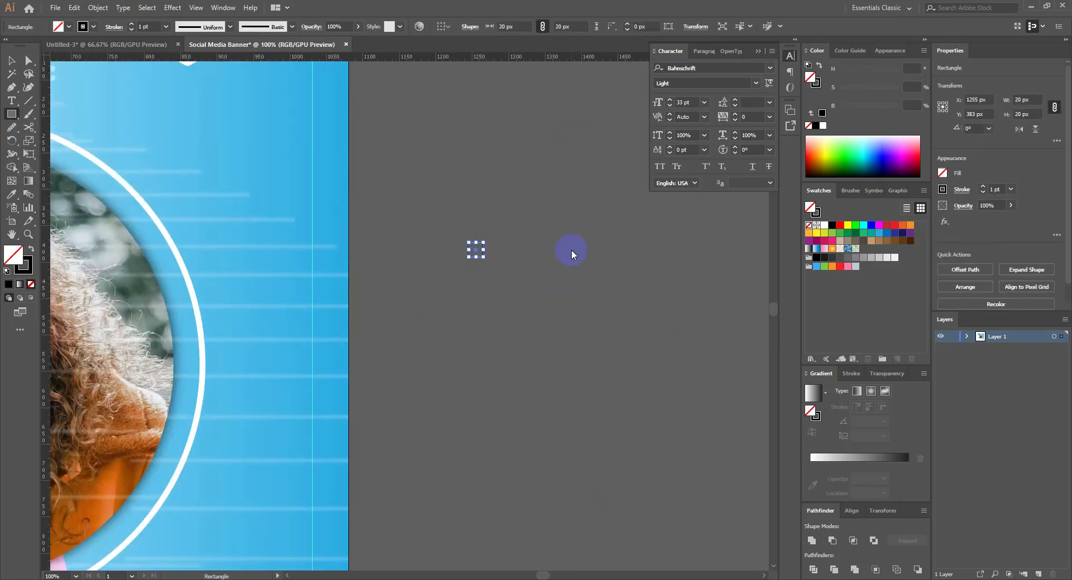
# Step: Give the square a white 4 pt stroke and rotate it 45° into a diamond
pyautogui.press('v')
pyautogui.scroll(1, 466, 265)
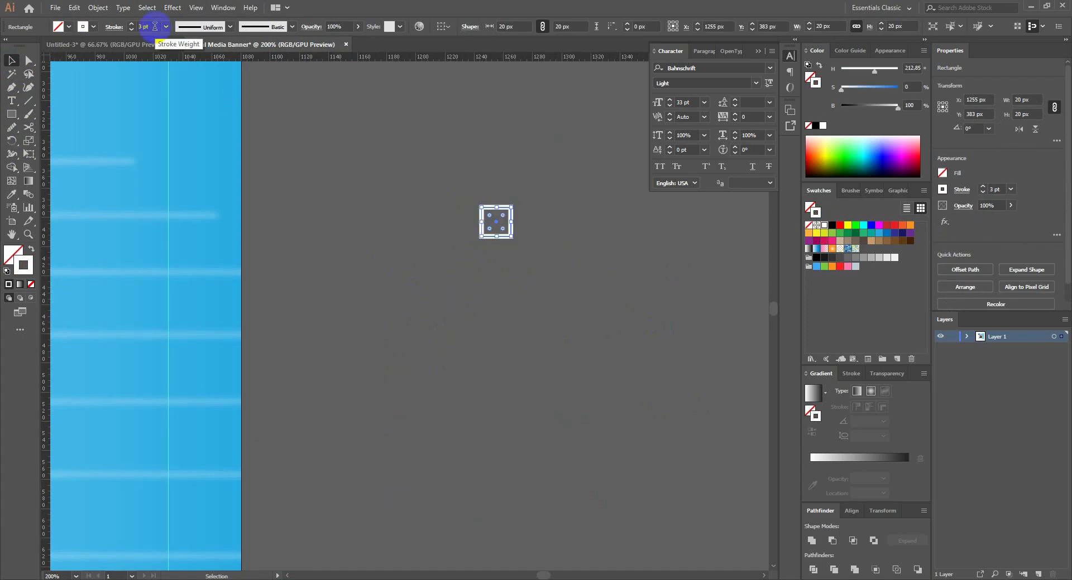
pyautogui.scroll(1, 508, 237)
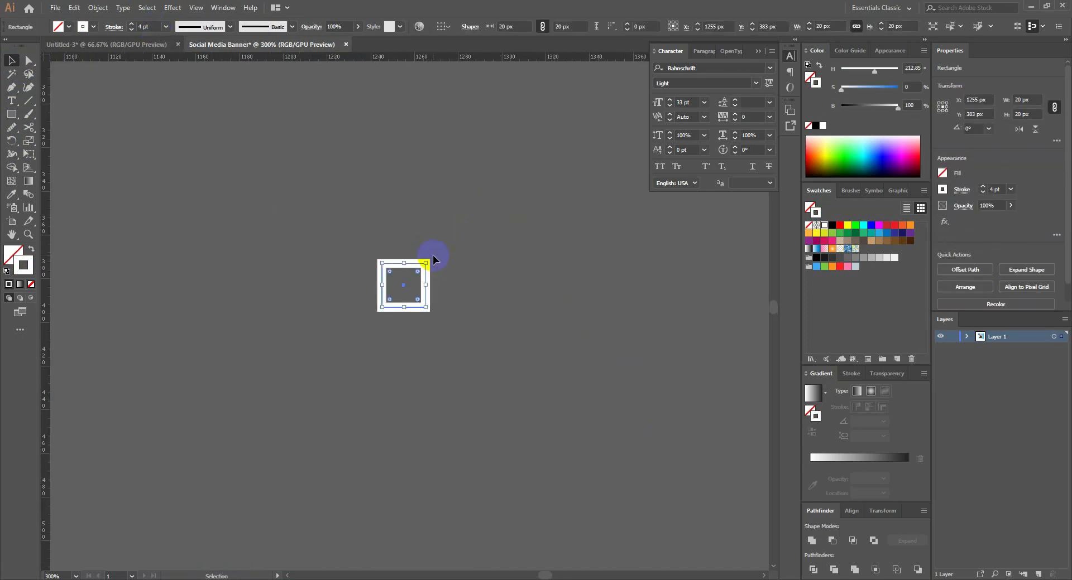
pyautogui.moveTo(447, 286); pyautogui.dragTo(447, 286)
pyautogui.click(487, 289)
# Step: Duplicate the outlined diamond to its lower right and turn the copy into a solid white diamond without stroke
pyautogui.scroll(1, 487, 289)
pyautogui.scroll(-3, 489, 293)
pyautogui.moveTo(467, 324); pyautogui.dragTo(575, 350)
pyautogui.click(526, 396)
pyautogui.scroll(-1, 526, 397)
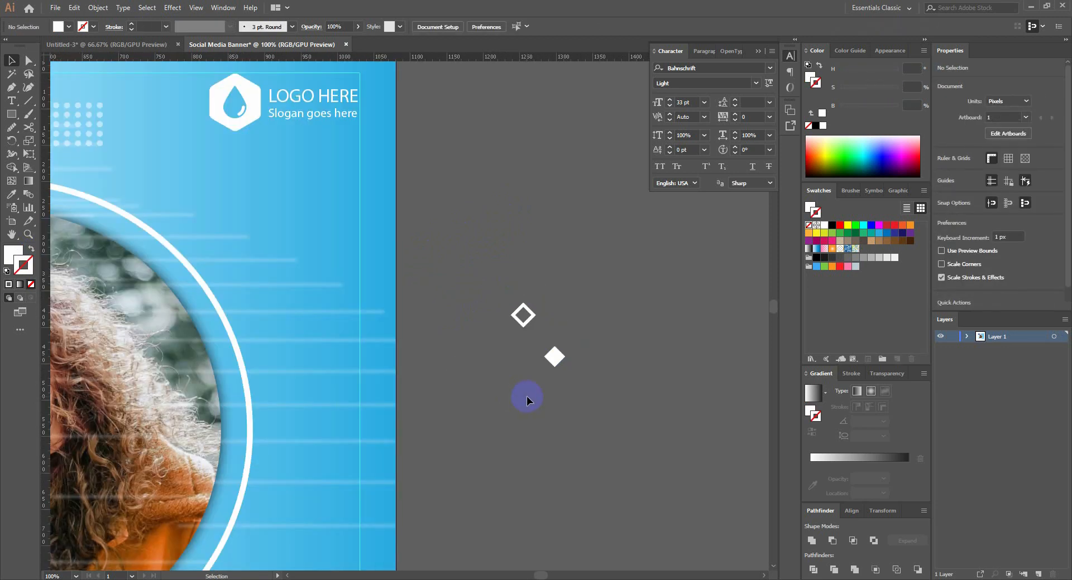
# Step: Place a copy of the solid diamond to the lower left of the outlined one and scale the copy down
pyautogui.moveTo(527, 397); pyautogui.dragTo(489, 343)
pyautogui.moveTo(520, 302); pyautogui.dragTo(457, 322)
pyautogui.scroll(2, 458, 319)
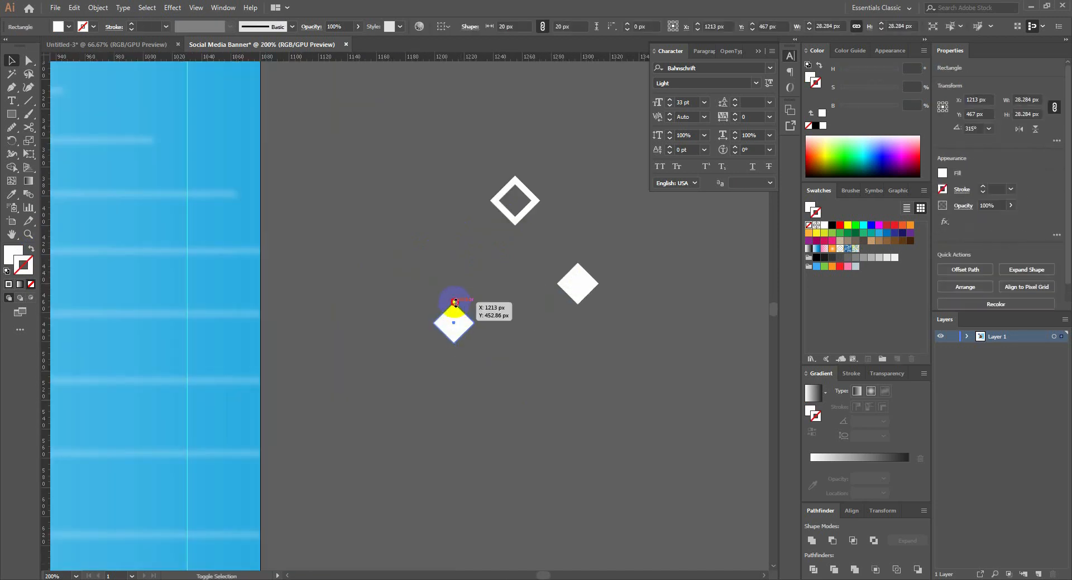
pyautogui.click(484, 287)
pyautogui.scroll(-2, 484, 288)
pyautogui.moveTo(514, 301); pyautogui.dragTo(569, 304)
pyautogui.moveTo(598, 349); pyautogui.dragTo(571, 311)
pyautogui.scroll(2, 567, 308)
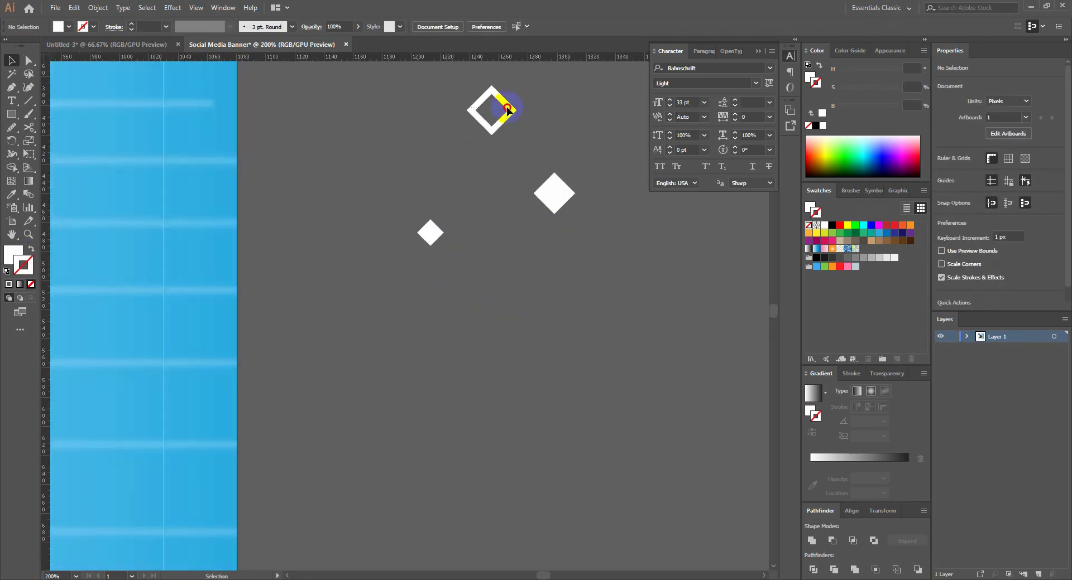
# Step: Copy the outlined diamond below the small solid one, enlarge the copy to 52 by 52 px and give it a 5 pt stroke
pyautogui.click(507, 110)
pyautogui.moveTo(492, 134); pyautogui.dragTo(490, 162)
pyautogui.moveTo(458, 329)
pyautogui.mouseDown()
pyautogui.moveTo(472, 313)
pyautogui.moveTo(519, 299)
pyautogui.mouseUp()
pyautogui.moveTo(444, 296); pyautogui.dragTo(444, 296)
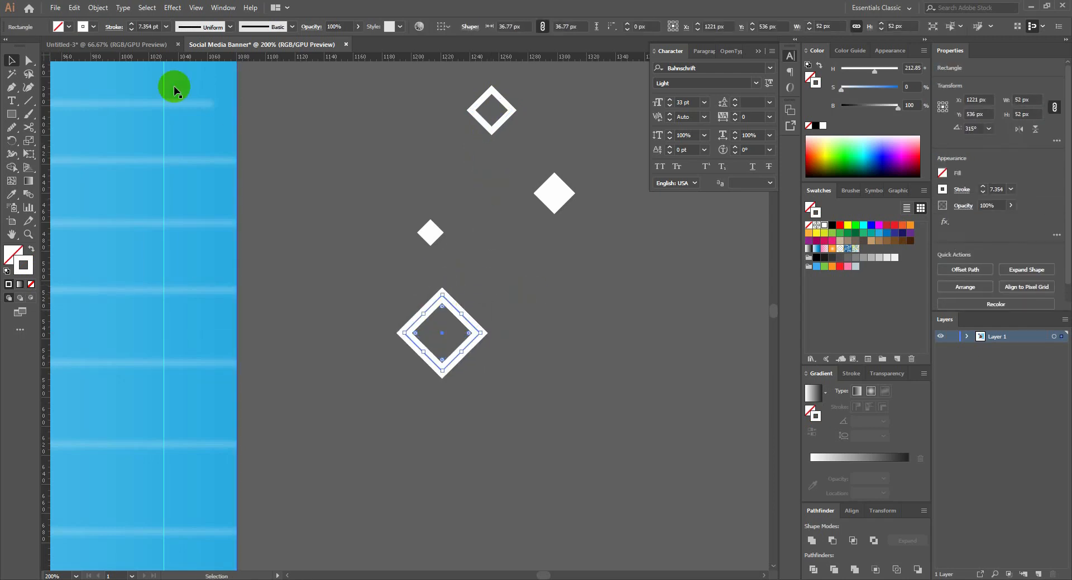
pyautogui.click(295, 229)
# Step: Move the small outlined and both solid diamonds onto the banner near the arc's right side, and the large outlined one onto the photo
pyautogui.scroll(-3, 516, 312)
pyautogui.moveTo(517, 313); pyautogui.dragTo(581, 333)
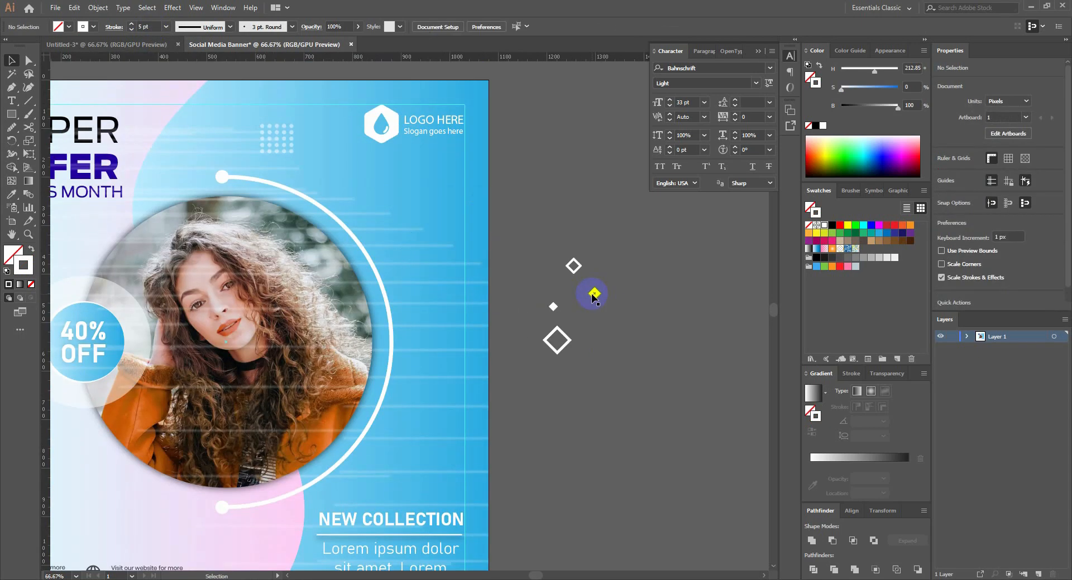
pyautogui.moveTo(456, 318); pyautogui.dragTo(406, 348)
pyautogui.moveTo(462, 281); pyautogui.dragTo(373, 294)
pyautogui.moveTo(570, 281); pyautogui.dragTo(435, 278)
pyautogui.click(550, 347)
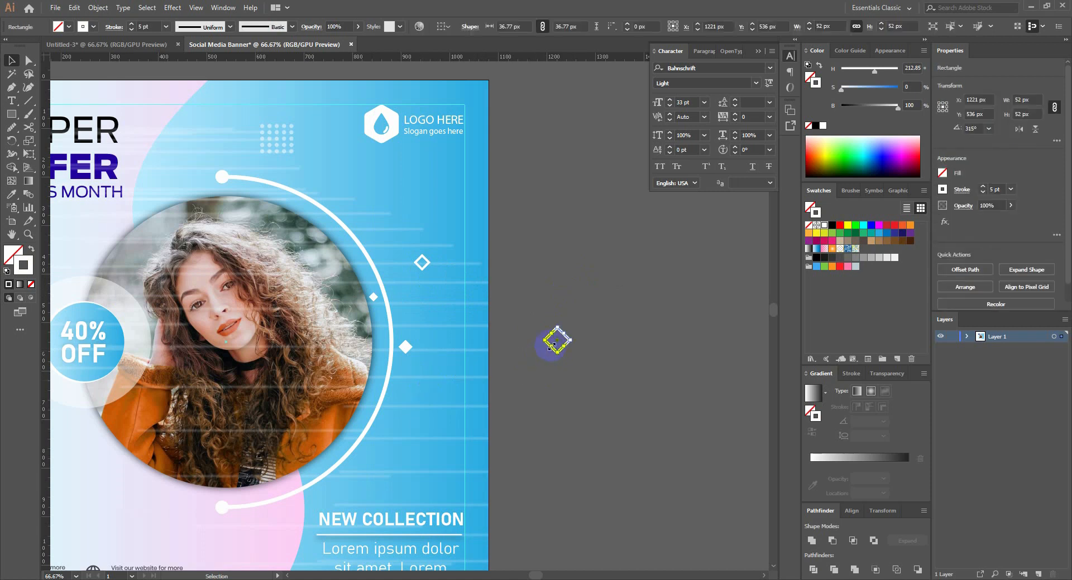
pyautogui.scroll(-1, 614, 362)
# Step: Shift the small solid diamond outside the arc and scatter copies of both solid diamonds over the photo and the outlined one below the arc
pyautogui.scroll(2, 461, 341)
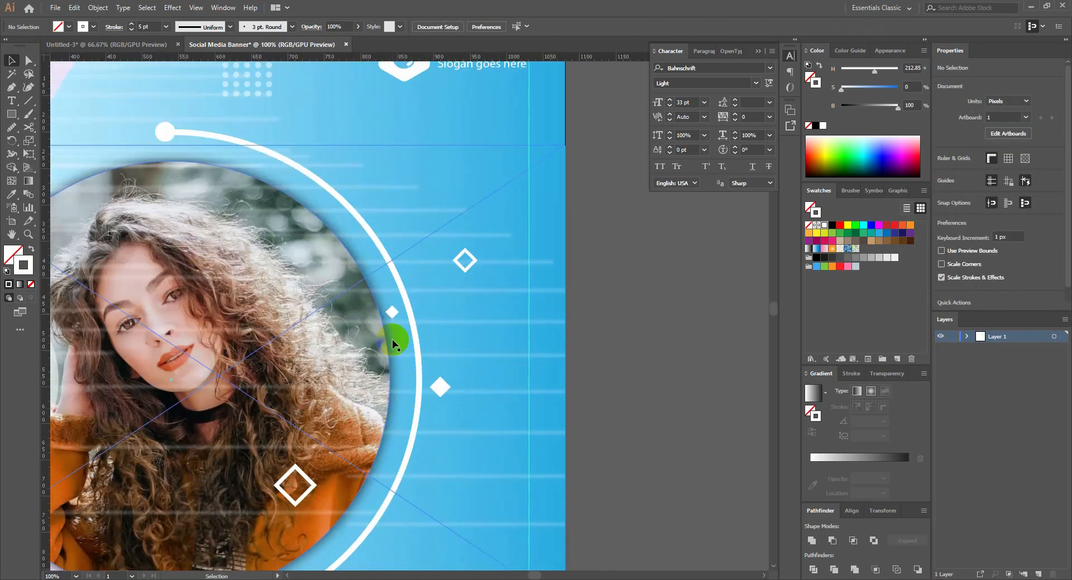
pyautogui.moveTo(394, 340); pyautogui.dragTo(310, 326)
pyautogui.click(631, 311)
pyautogui.moveTo(465, 415); pyautogui.dragTo(498, 329)
pyautogui.click(636, 329)
pyautogui.moveTo(377, 476); pyautogui.dragTo(242, 504)
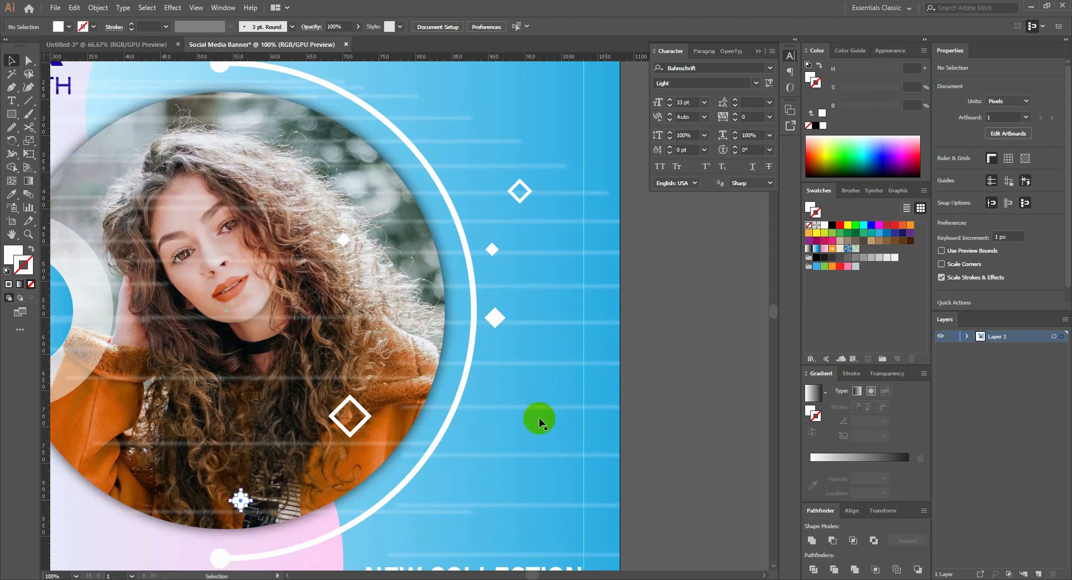
pyautogui.click(631, 394)
pyautogui.moveTo(438, 436); pyautogui.dragTo(440, 480)
# Step: Set the opacity of all seven solid and outlined diamonds to 50%
pyautogui.keyDown('shift'); pyautogui.click(241, 499); pyautogui.keyUp('shift')
pyautogui.keyDown('shift'); pyautogui.click(350, 416); pyautogui.keyUp('shift')
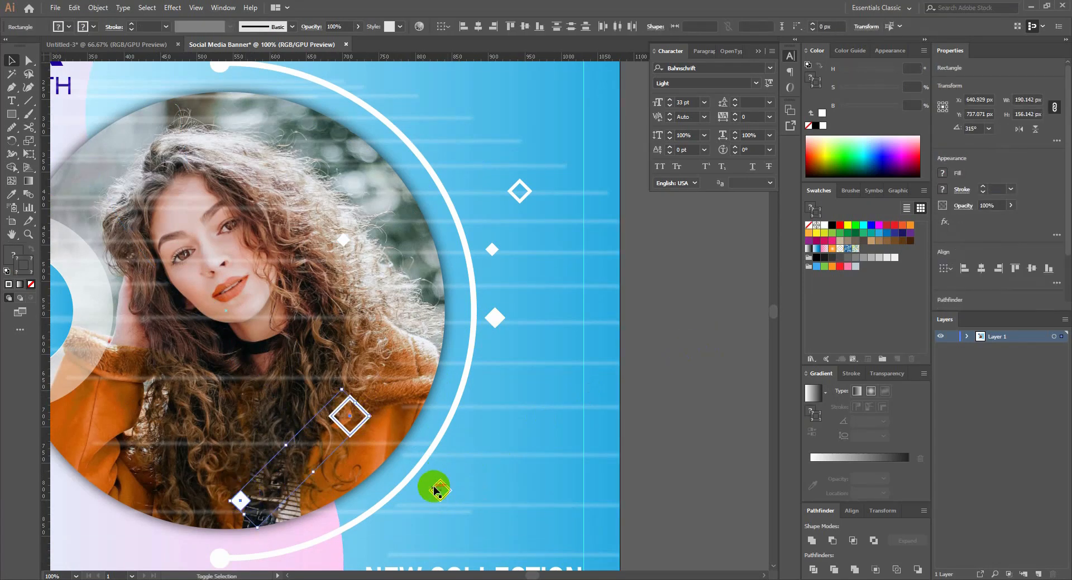
pyautogui.keyDown('shift'); pyautogui.click(494, 317); pyautogui.keyUp('shift')
pyautogui.keyDown('shift'); pyautogui.click(344, 241); pyautogui.keyUp('shift')
pyautogui.keyDown('shift'); pyautogui.click(492, 250); pyautogui.keyUp('shift')
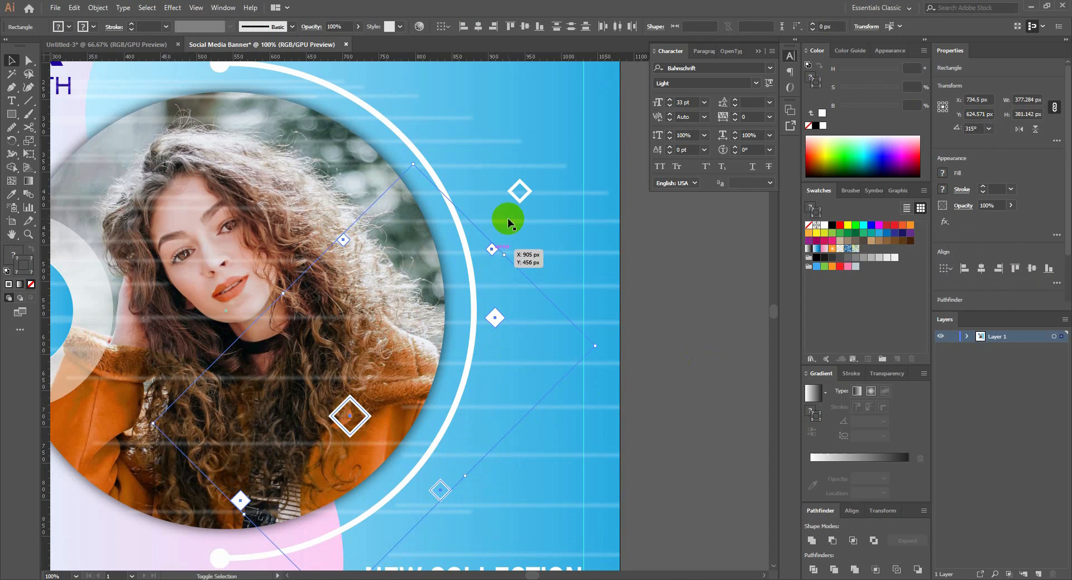
pyautogui.keyDown('shift'); pyautogui.click(515, 197); pyautogui.keyUp('shift')
pyautogui.click(357, 27)
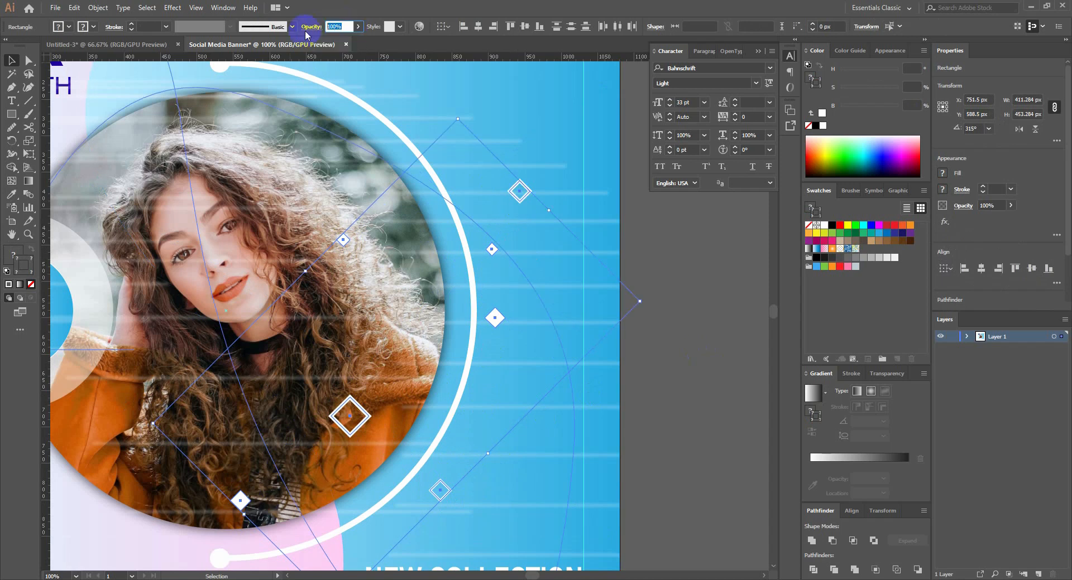
pyautogui.write('50')
pyautogui.press('Return')
pyautogui.click(672, 300)
# Step: Raise the opacity of the two solid diamonds outside the arc and the one on the photo's upper right to 80%
pyautogui.click(494, 318)
pyautogui.keyDown('shift'); pyautogui.click(491, 249); pyautogui.keyUp('shift')
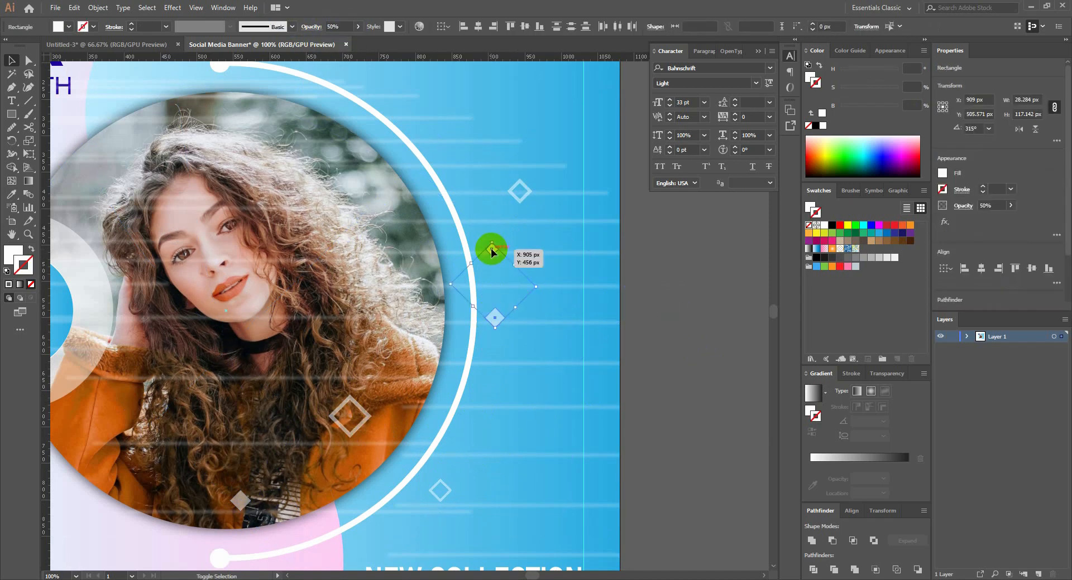
pyautogui.keyDown('shift'); pyautogui.click(345, 241); pyautogui.keyUp('shift')
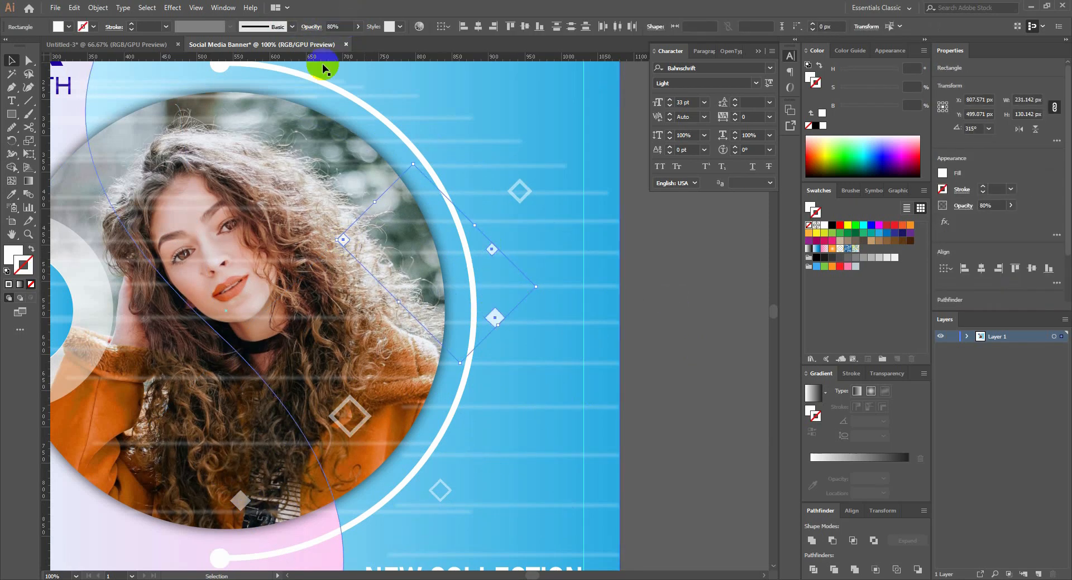
pyautogui.click(713, 365)
# Step: Fit the whole banner artboard in the window and collapse the Character settings covering the canvas
pyautogui.scroll(-2, 713, 365)
pyautogui.moveTo(715, 366); pyautogui.dragTo(643, 380)
pyautogui.hotkey('ctrl', '0')
pyautogui.click(757, 50)
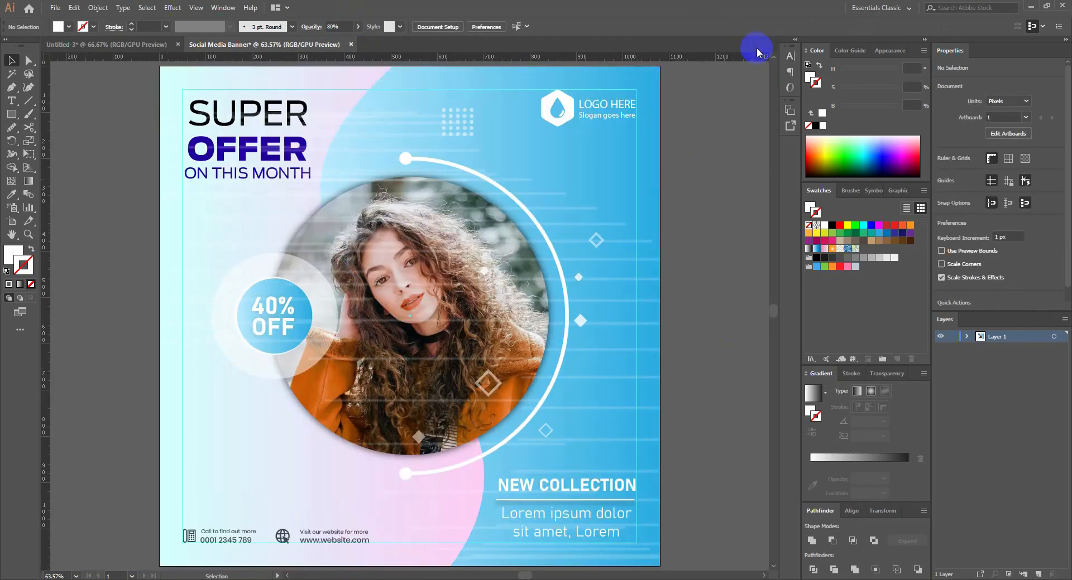